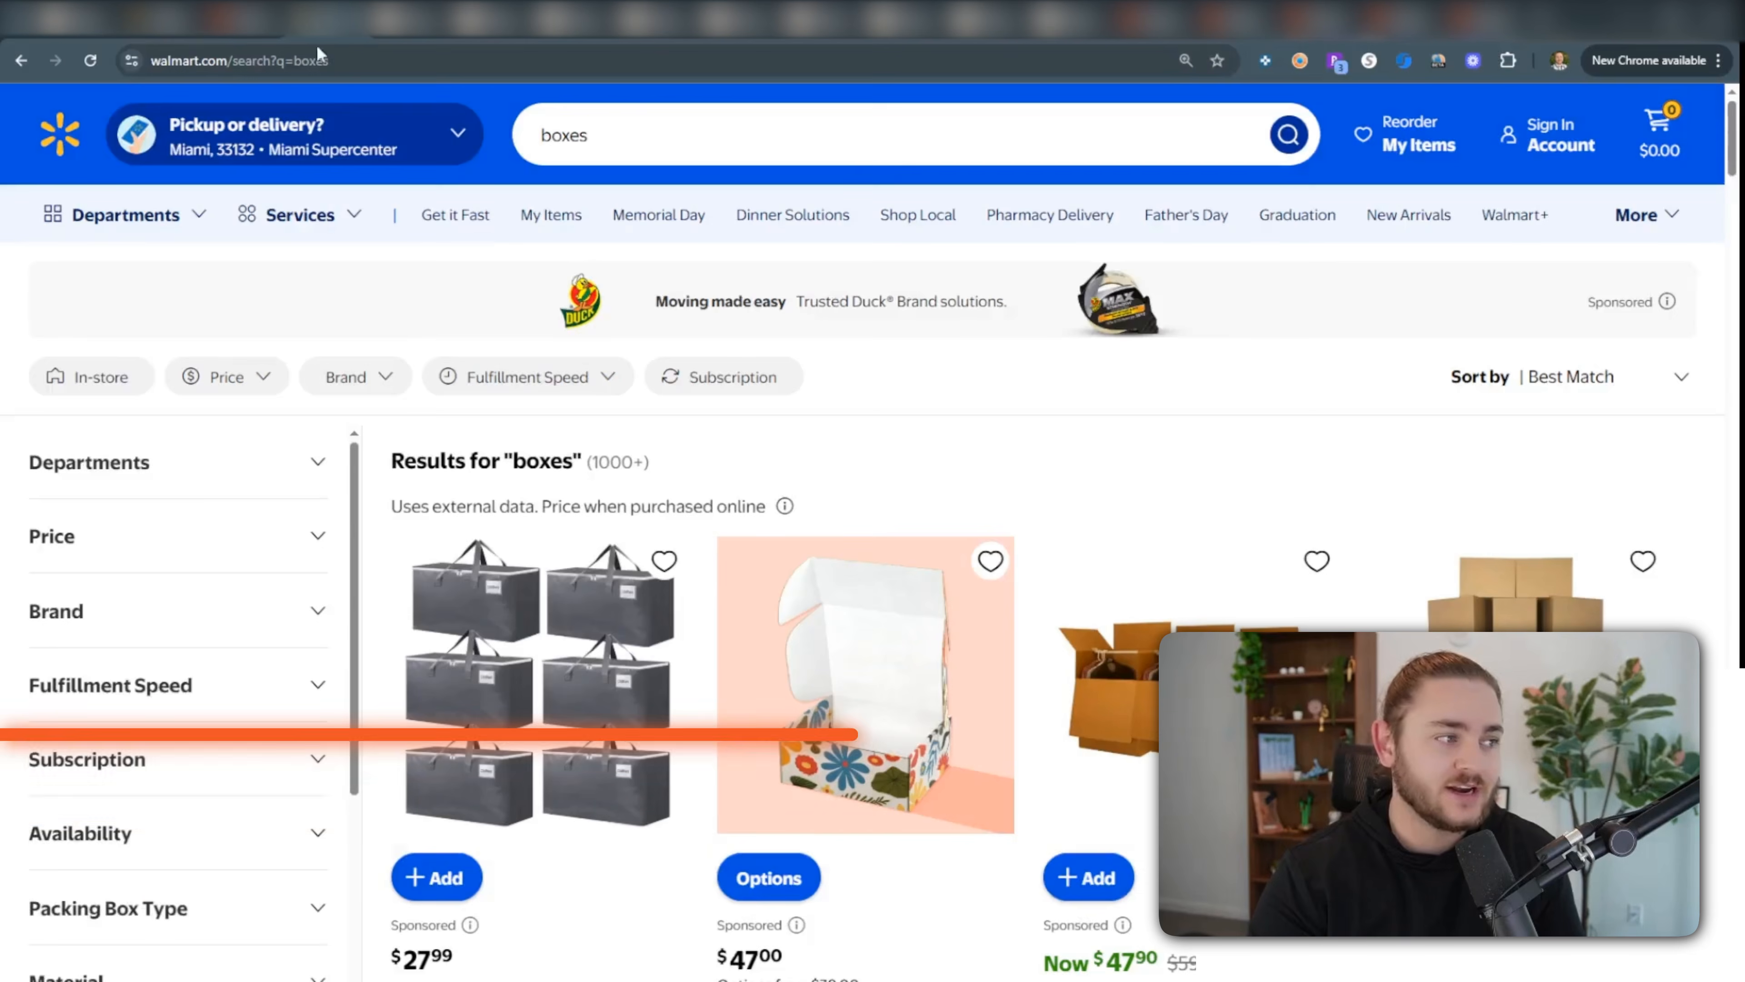
Look through the Walmart search results for boxes and switch to the Amazon page of the Brother laser printer.
{"action": "scroll", "coordinate": [838, 464], "scroll_direction": "down", "scroll_amount": 10}
{"action": "scroll", "coordinate": [1173, 586], "scroll_direction": "down", "scroll_amount": 3}
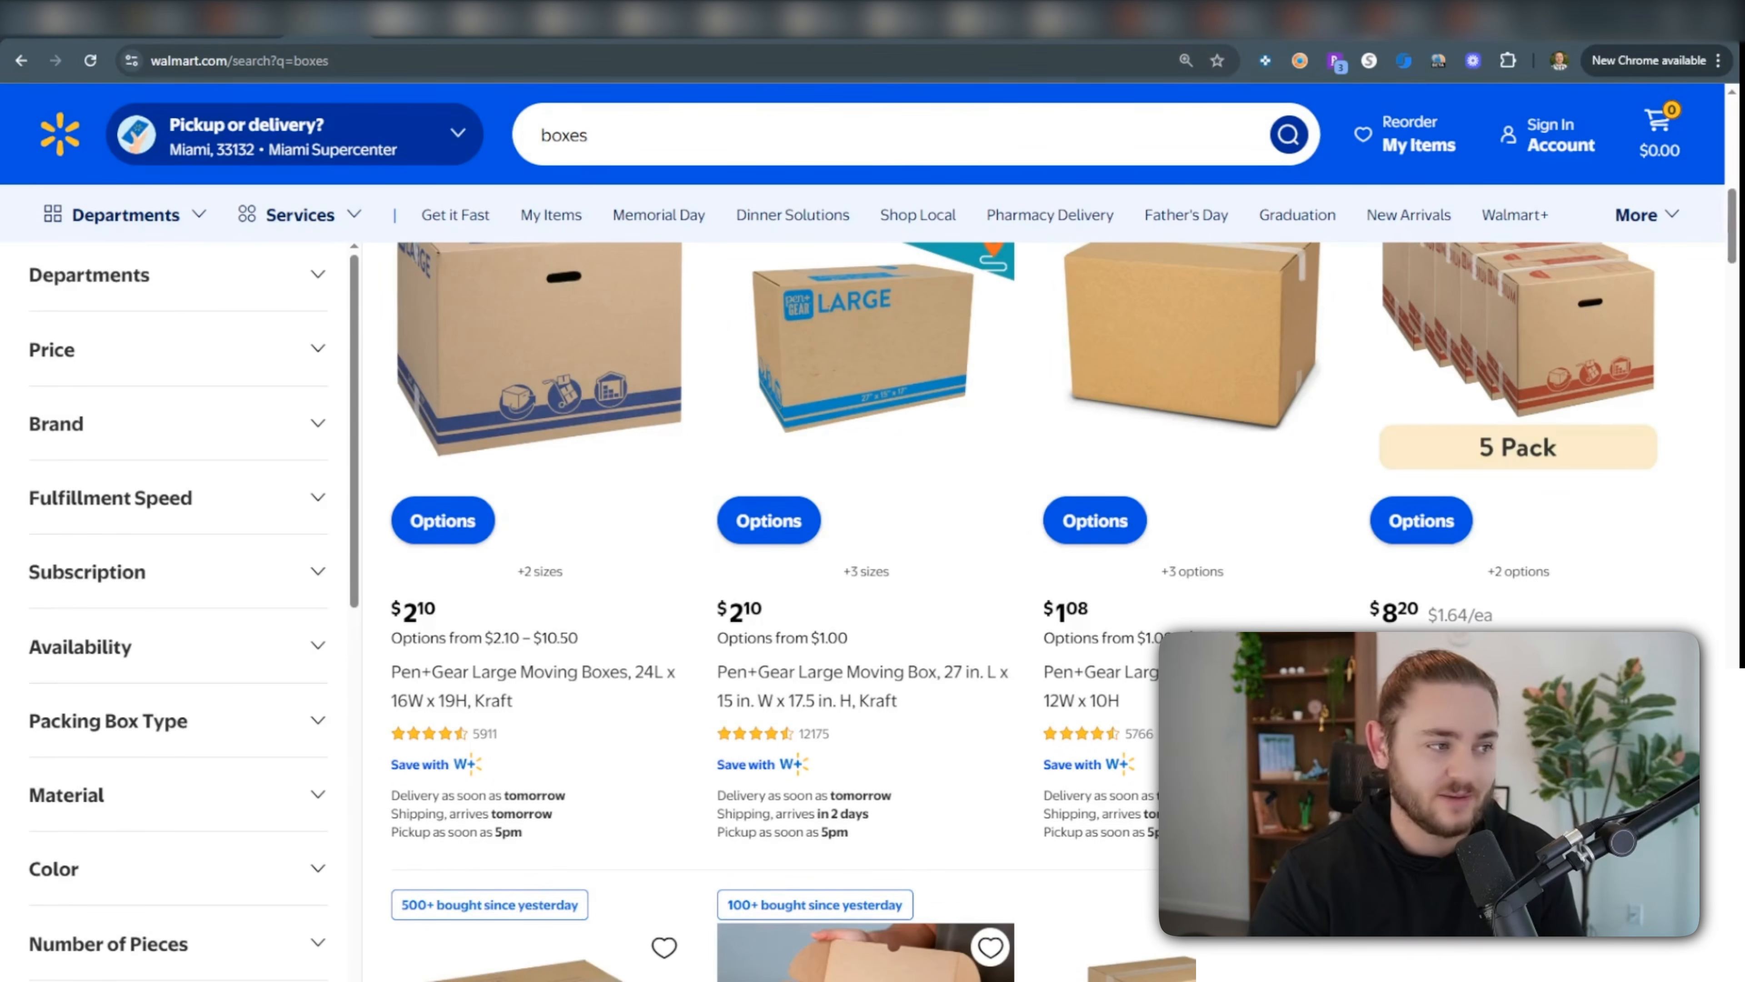
{"action": "left_click", "coordinate": [407, 21]}
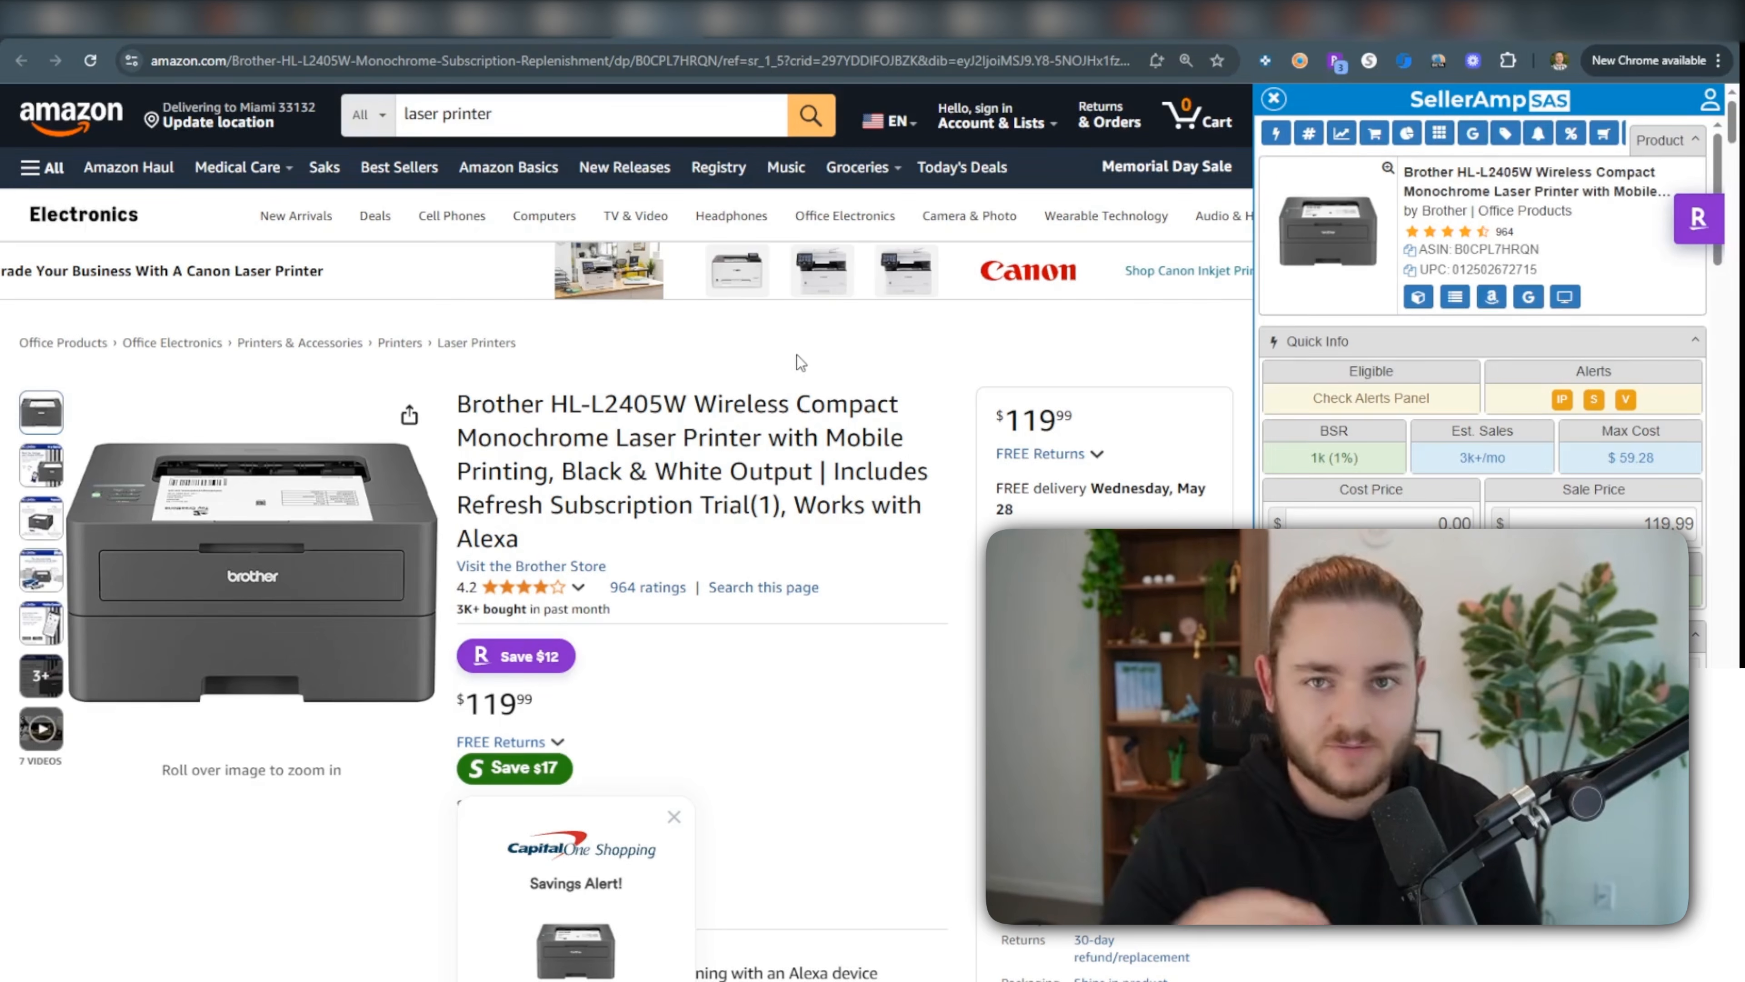
Switch to Boxem, search the FBA listings for ASIN B09CLPJHB1 and start a new SKU for the MEGA Pokémon Gyarados set.
{"action": "left_click", "coordinate": [739, 42]}
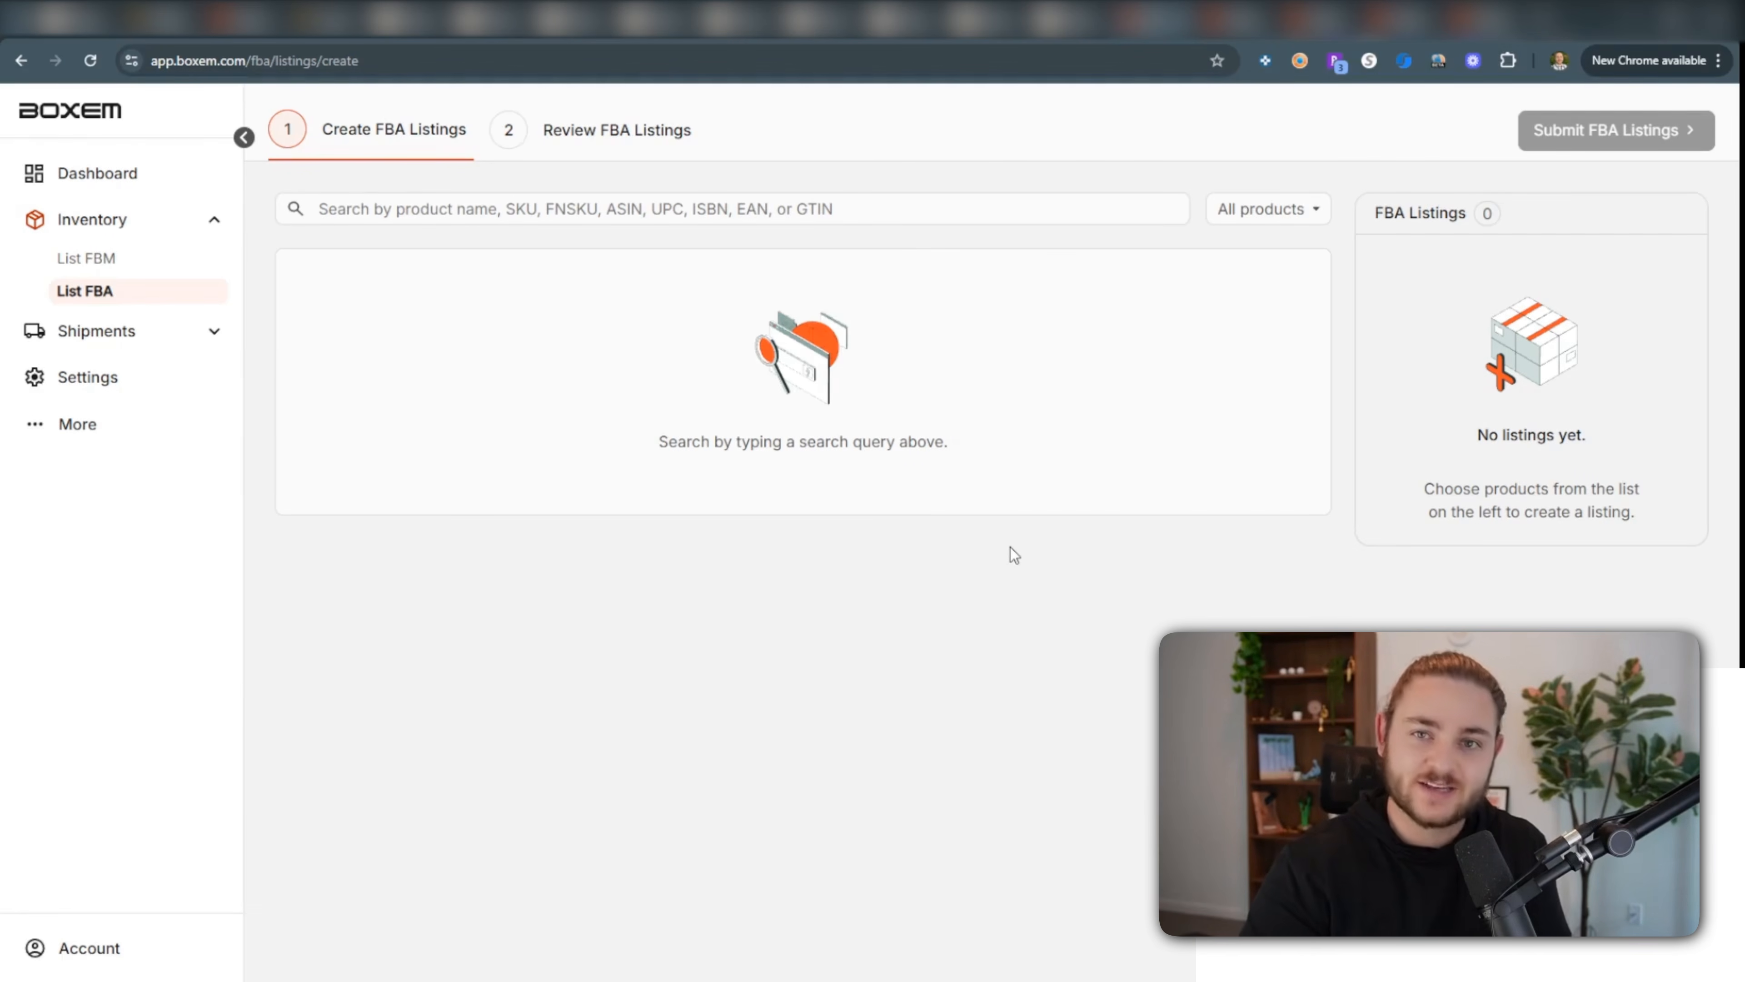
{"action": "left_click", "coordinate": [541, 219]}
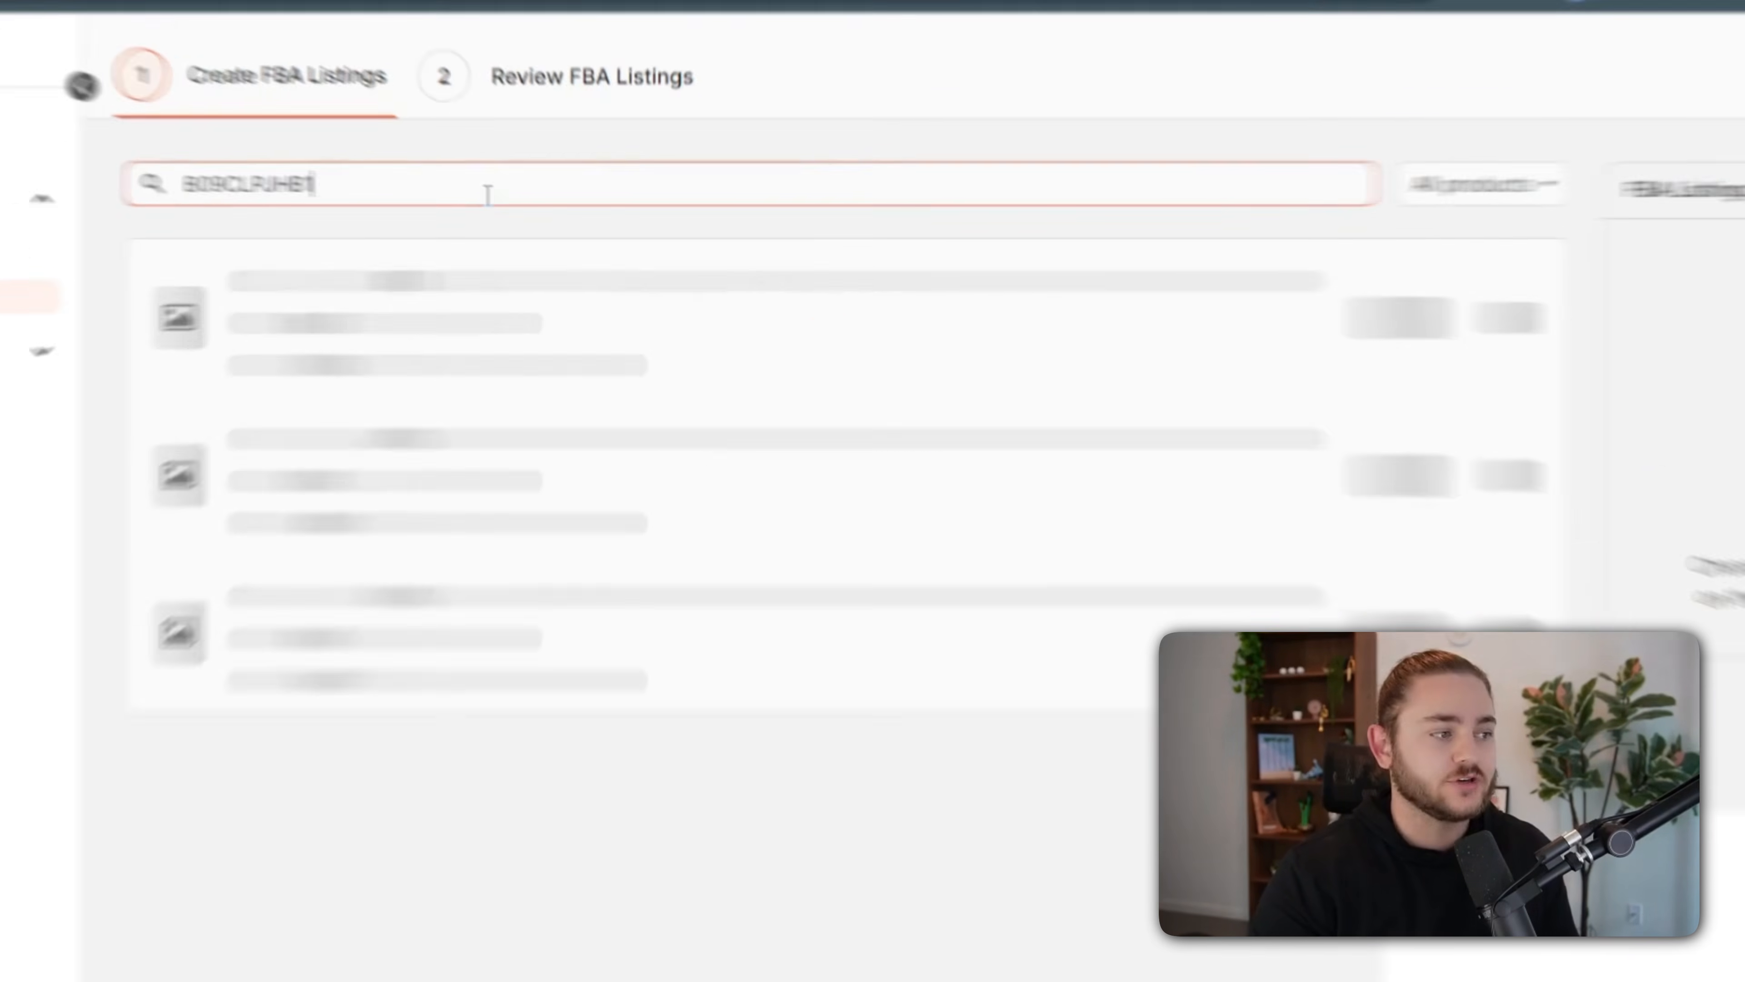
{"action": "type", "text": "B09CLPJHB1"}
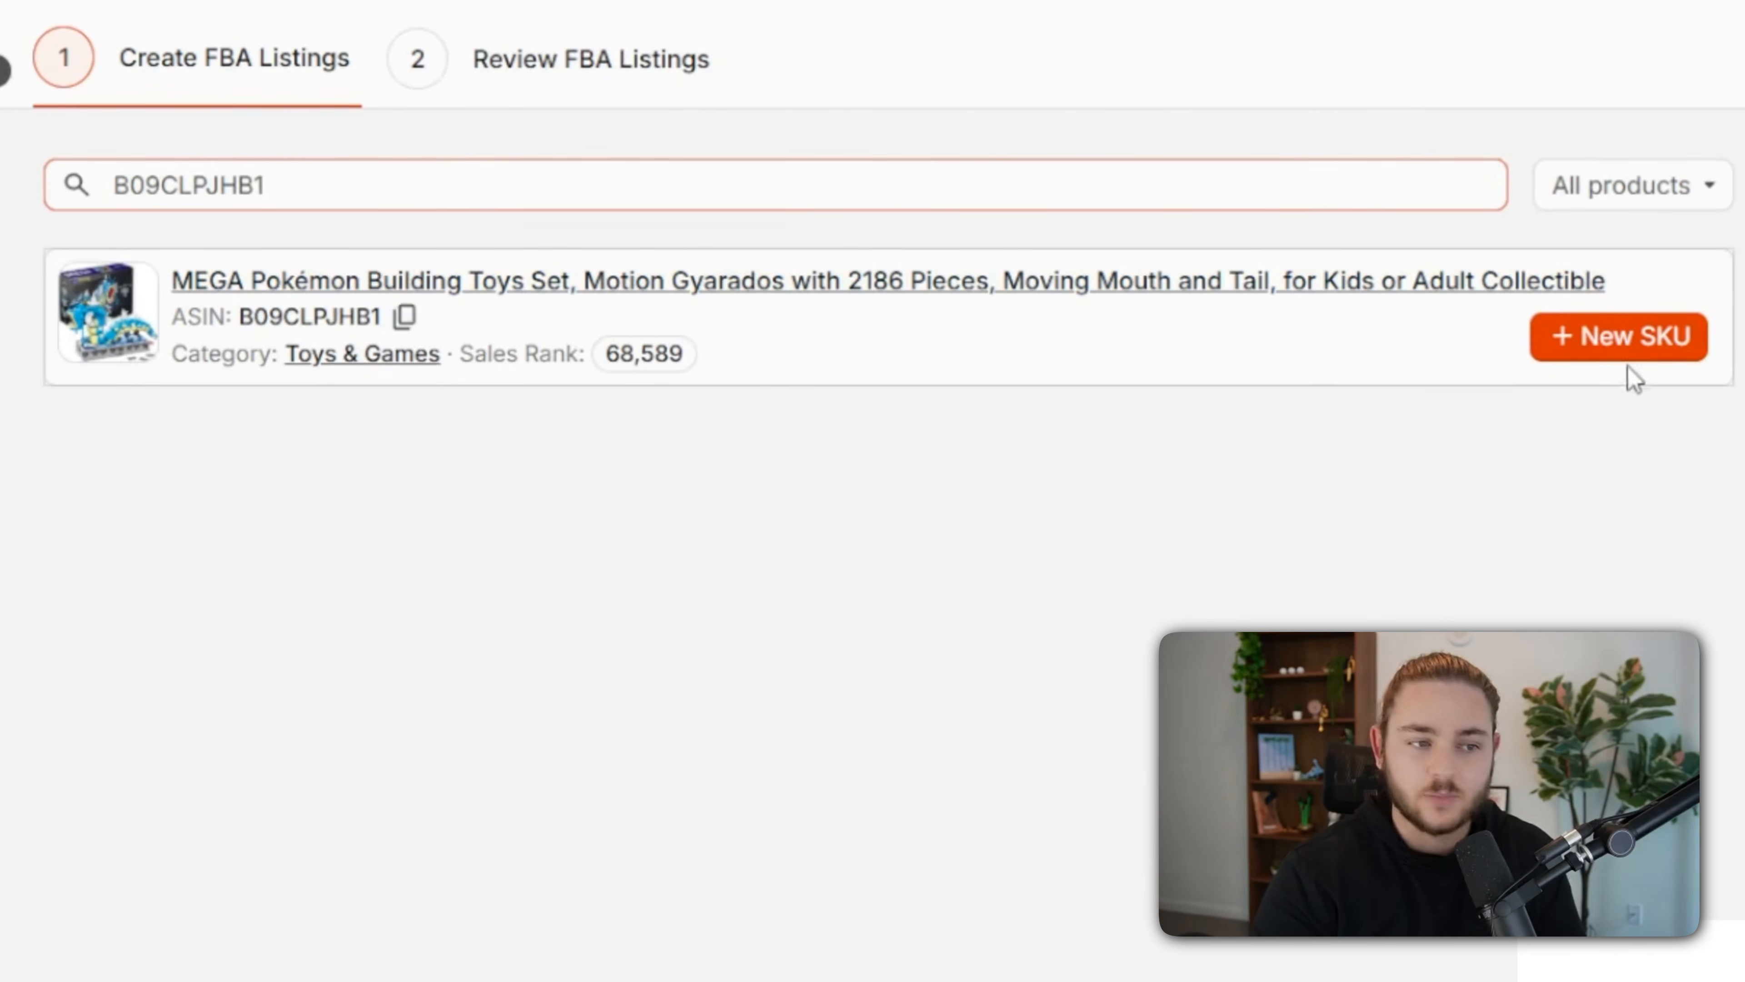
{"action": "left_click", "coordinate": [1627, 347]}
Set the new SKU's buy cost to $40, supplier to Ross and purchase date to 5/23/2025.
{"action": "left_click", "coordinate": [682, 394]}
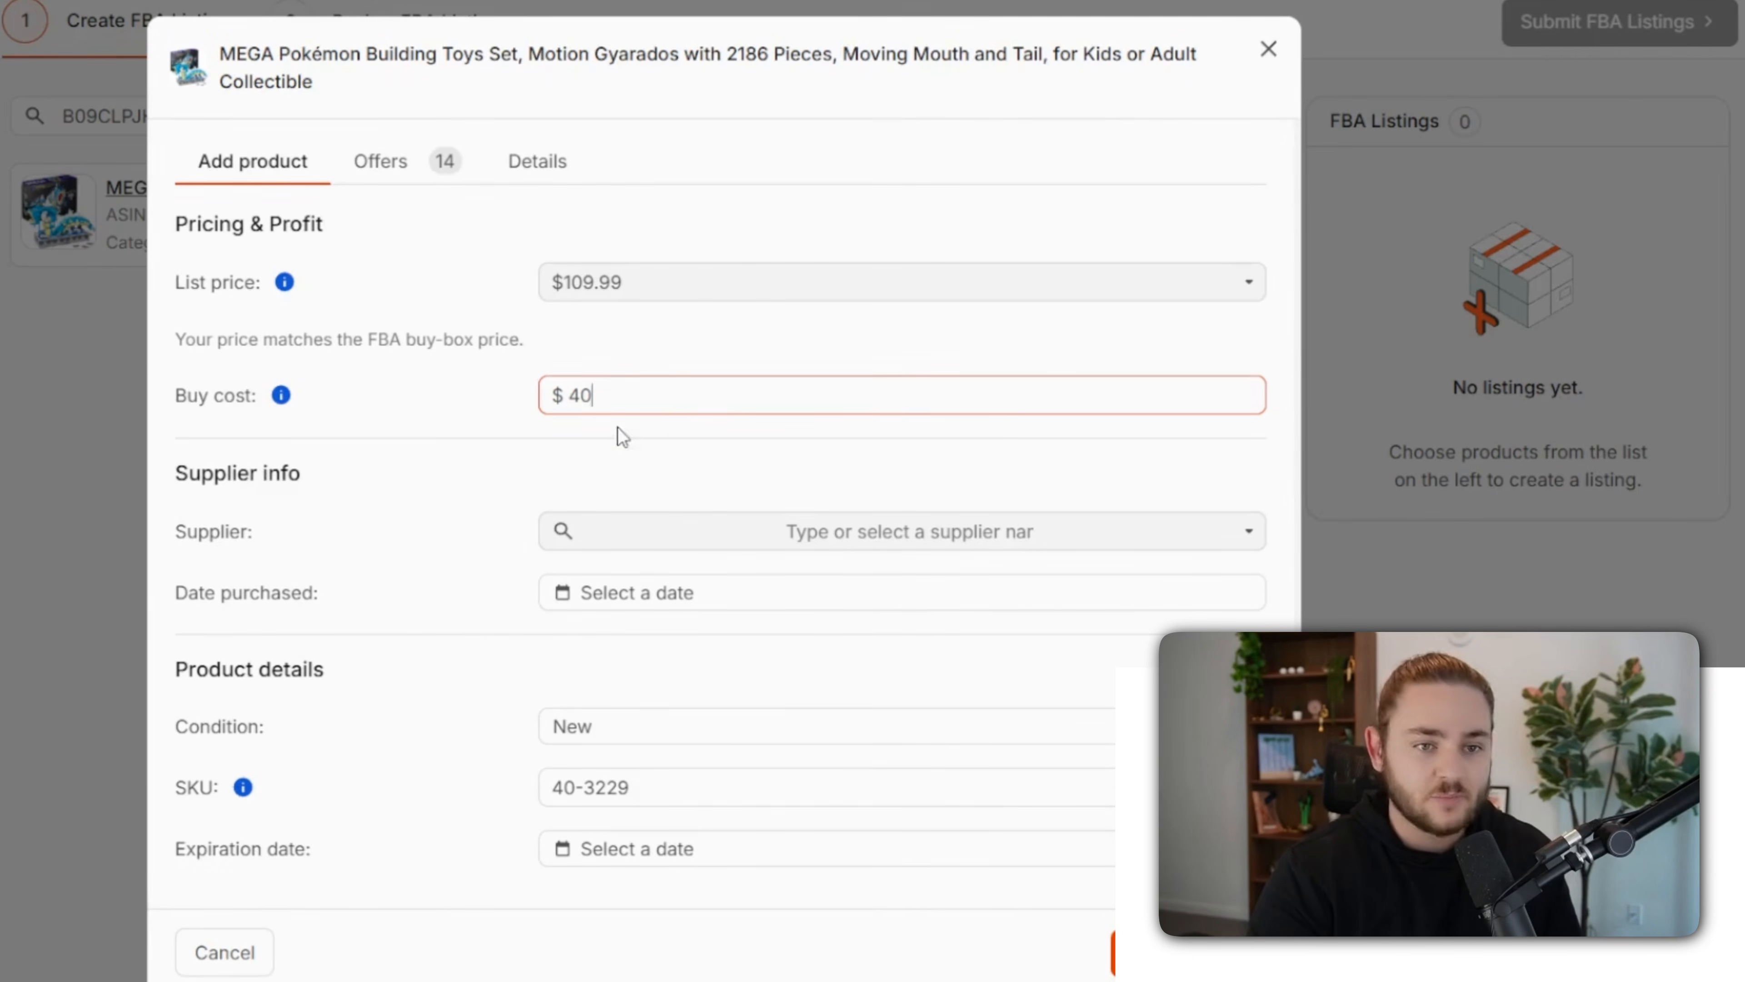
{"action": "left_click", "coordinate": [769, 530]}
{"action": "type", "text": "Ross"}
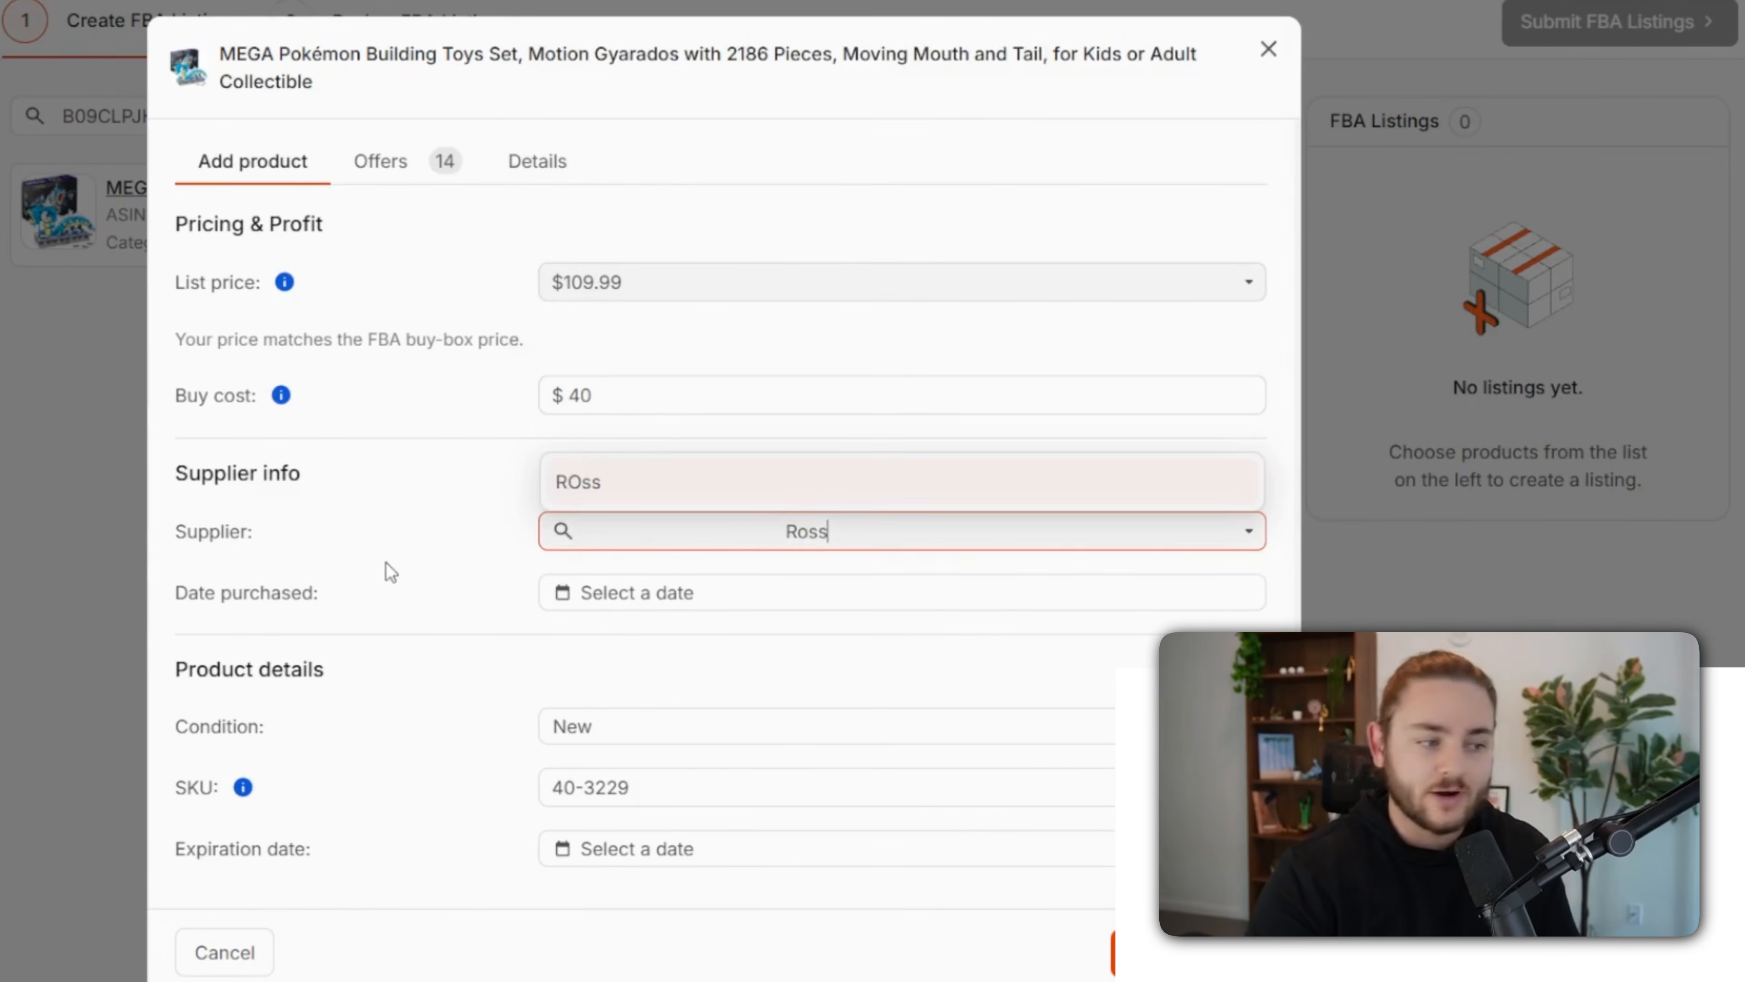
{"action": "key", "text": "Return"}
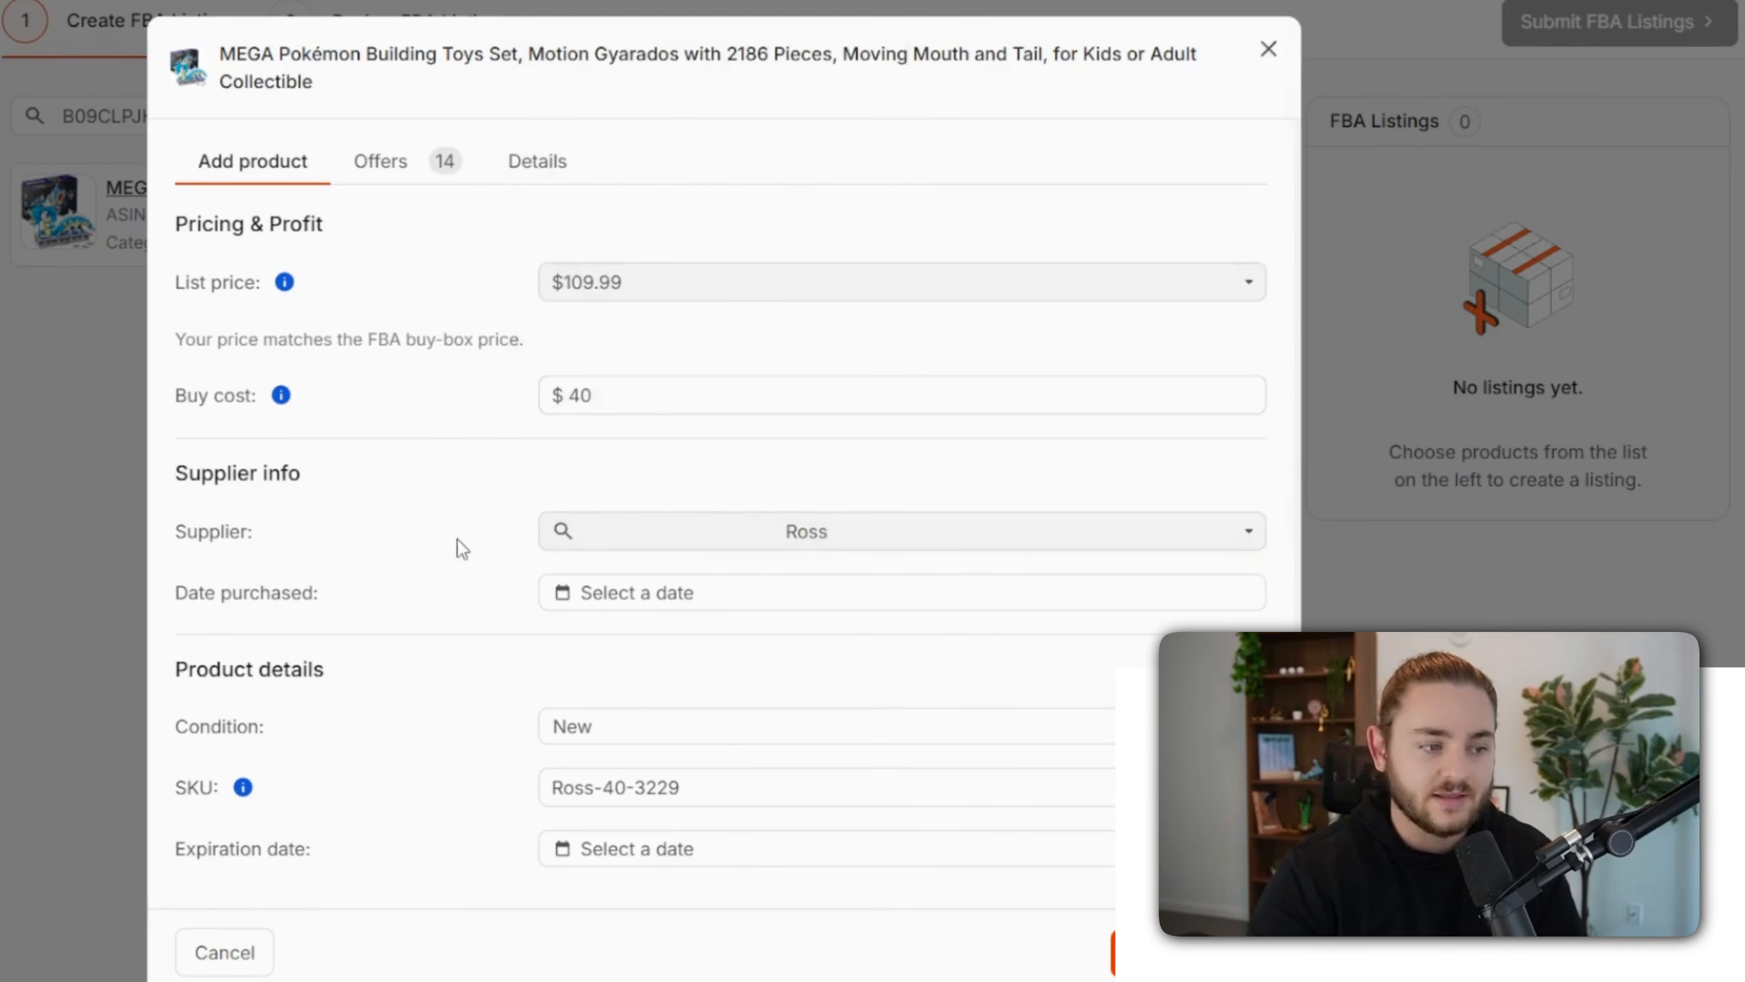
{"action": "left_click", "coordinate": [714, 608]}
{"action": "left_click", "coordinate": [889, 855]}
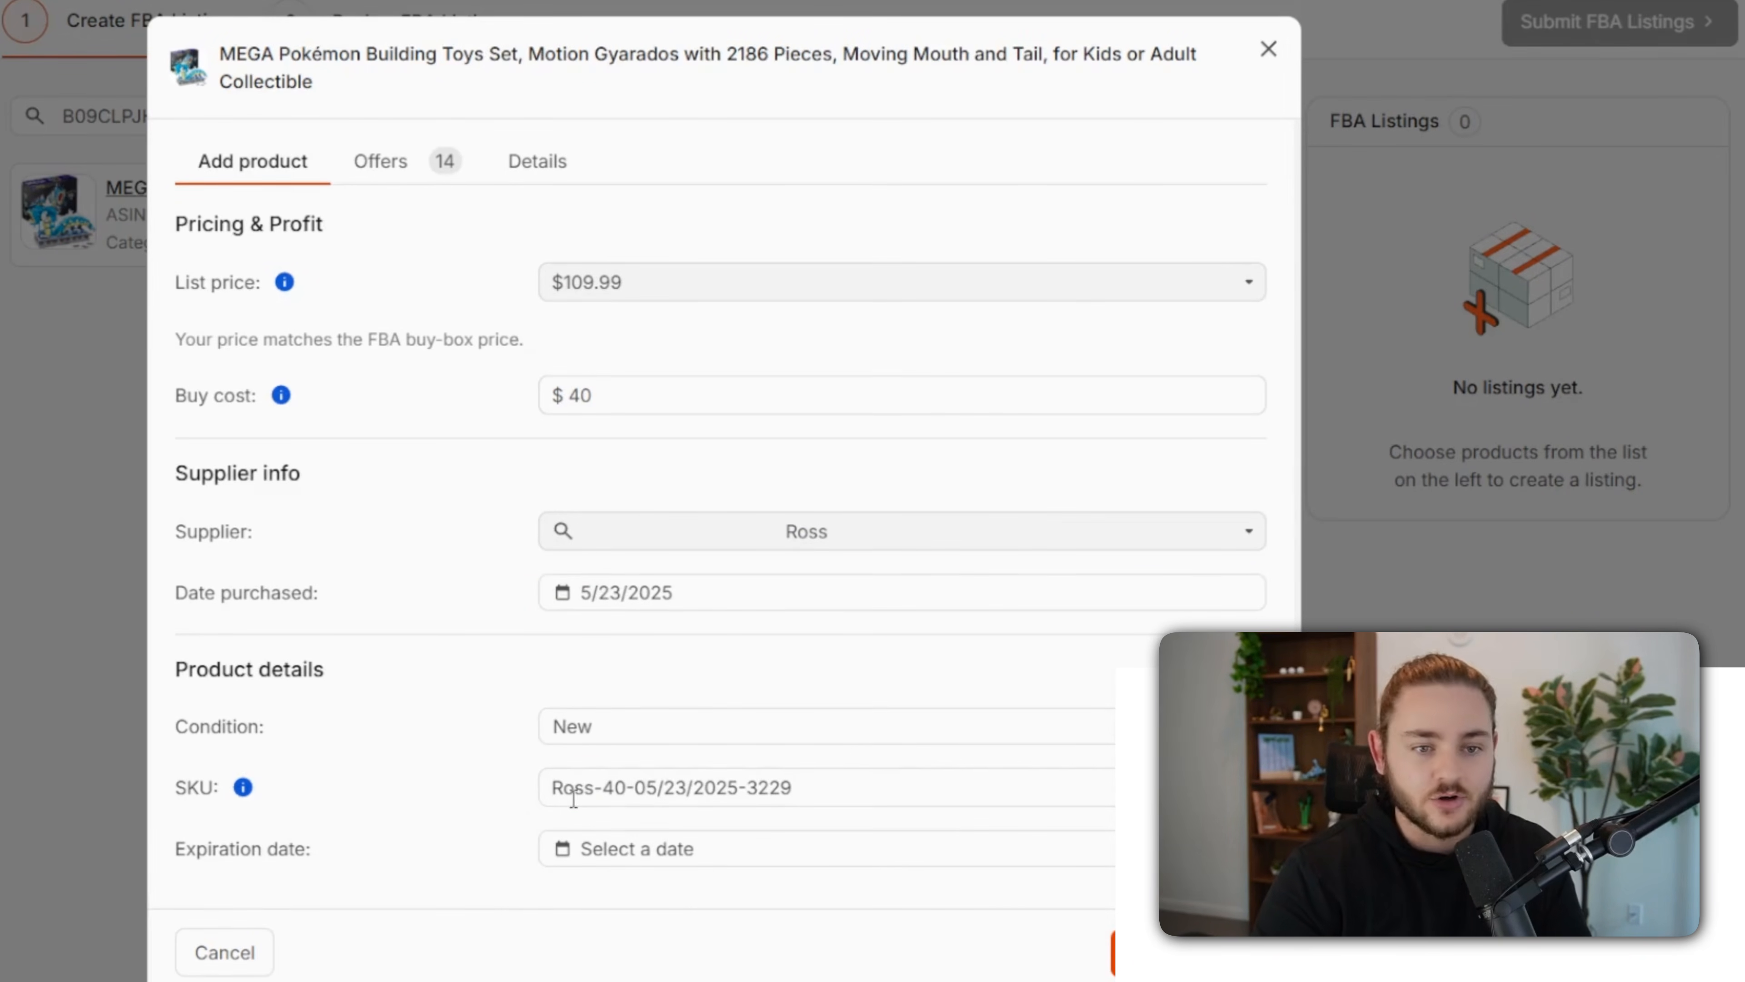
Examine the generated SKU, focusing on its buy cost and purchase date parts.
{"action": "left_click_drag", "start_coordinate": [562, 790], "coordinate": [808, 785]}
{"action": "left_click", "coordinate": [670, 818]}
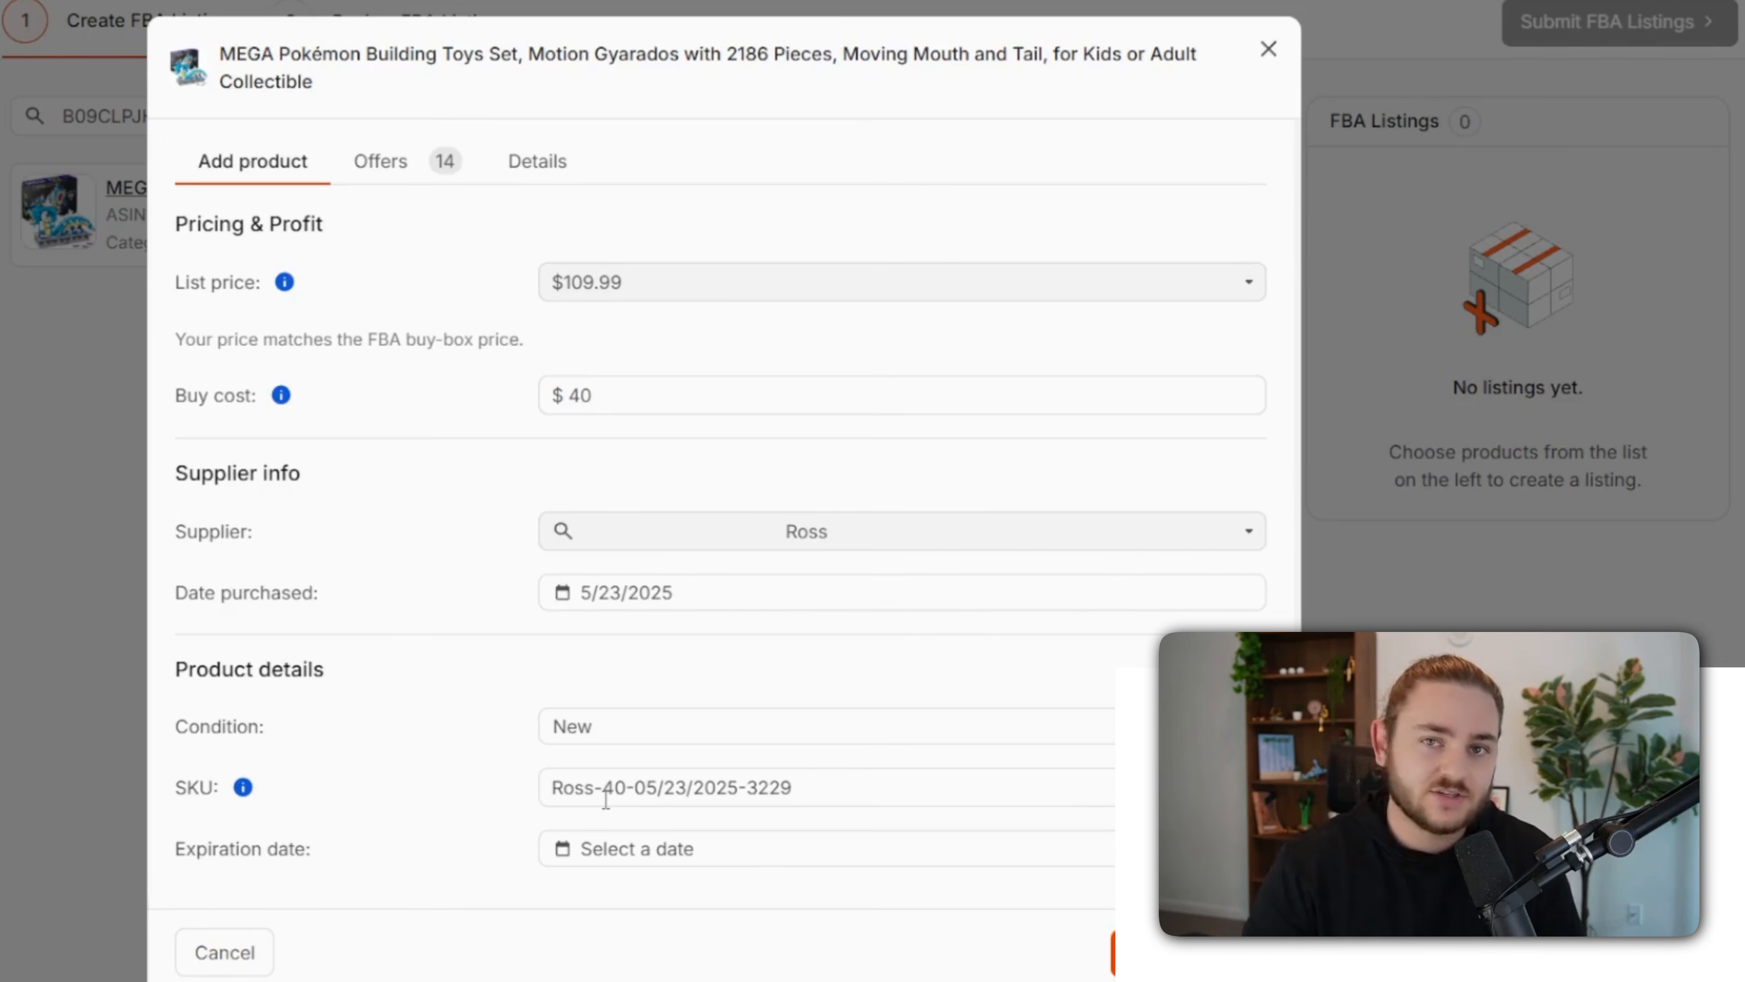
{"action": "left_click_drag", "start_coordinate": [606, 795], "coordinate": [624, 796]}
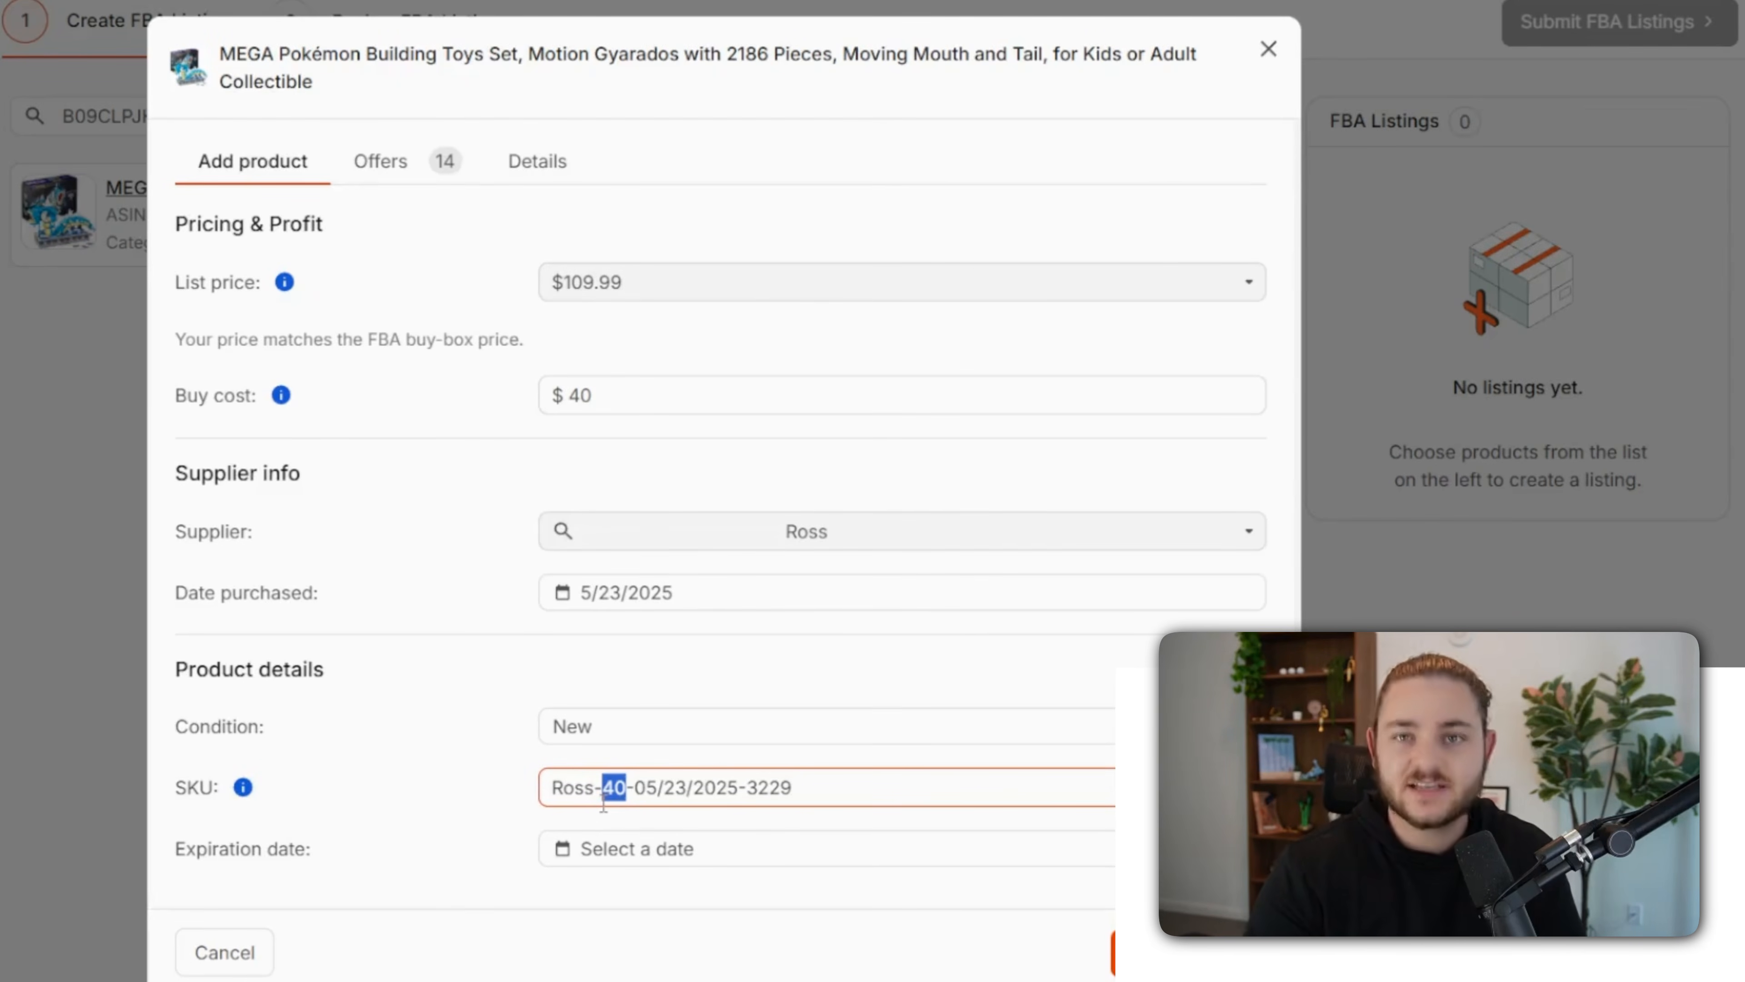
{"action": "left_click_drag", "start_coordinate": [637, 792], "coordinate": [739, 798]}
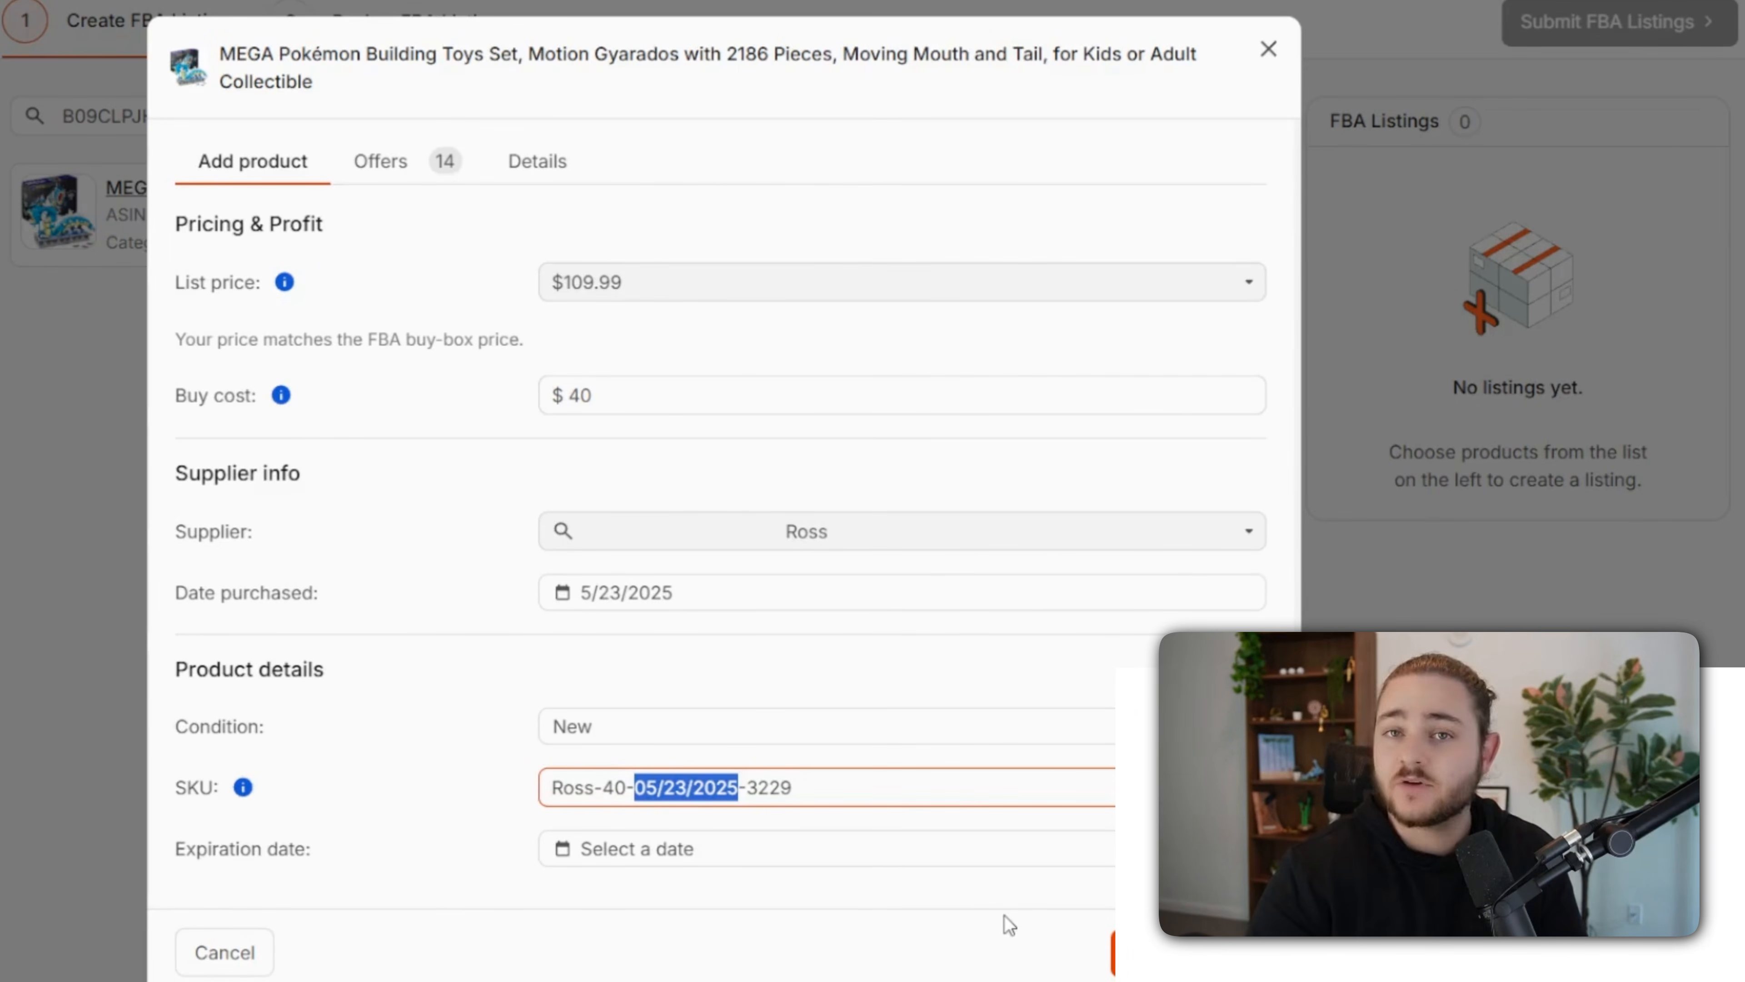
Add the Gyarados SKU without an expiration date and submit the FBA listing.
{"action": "left_click", "coordinate": [677, 865]}
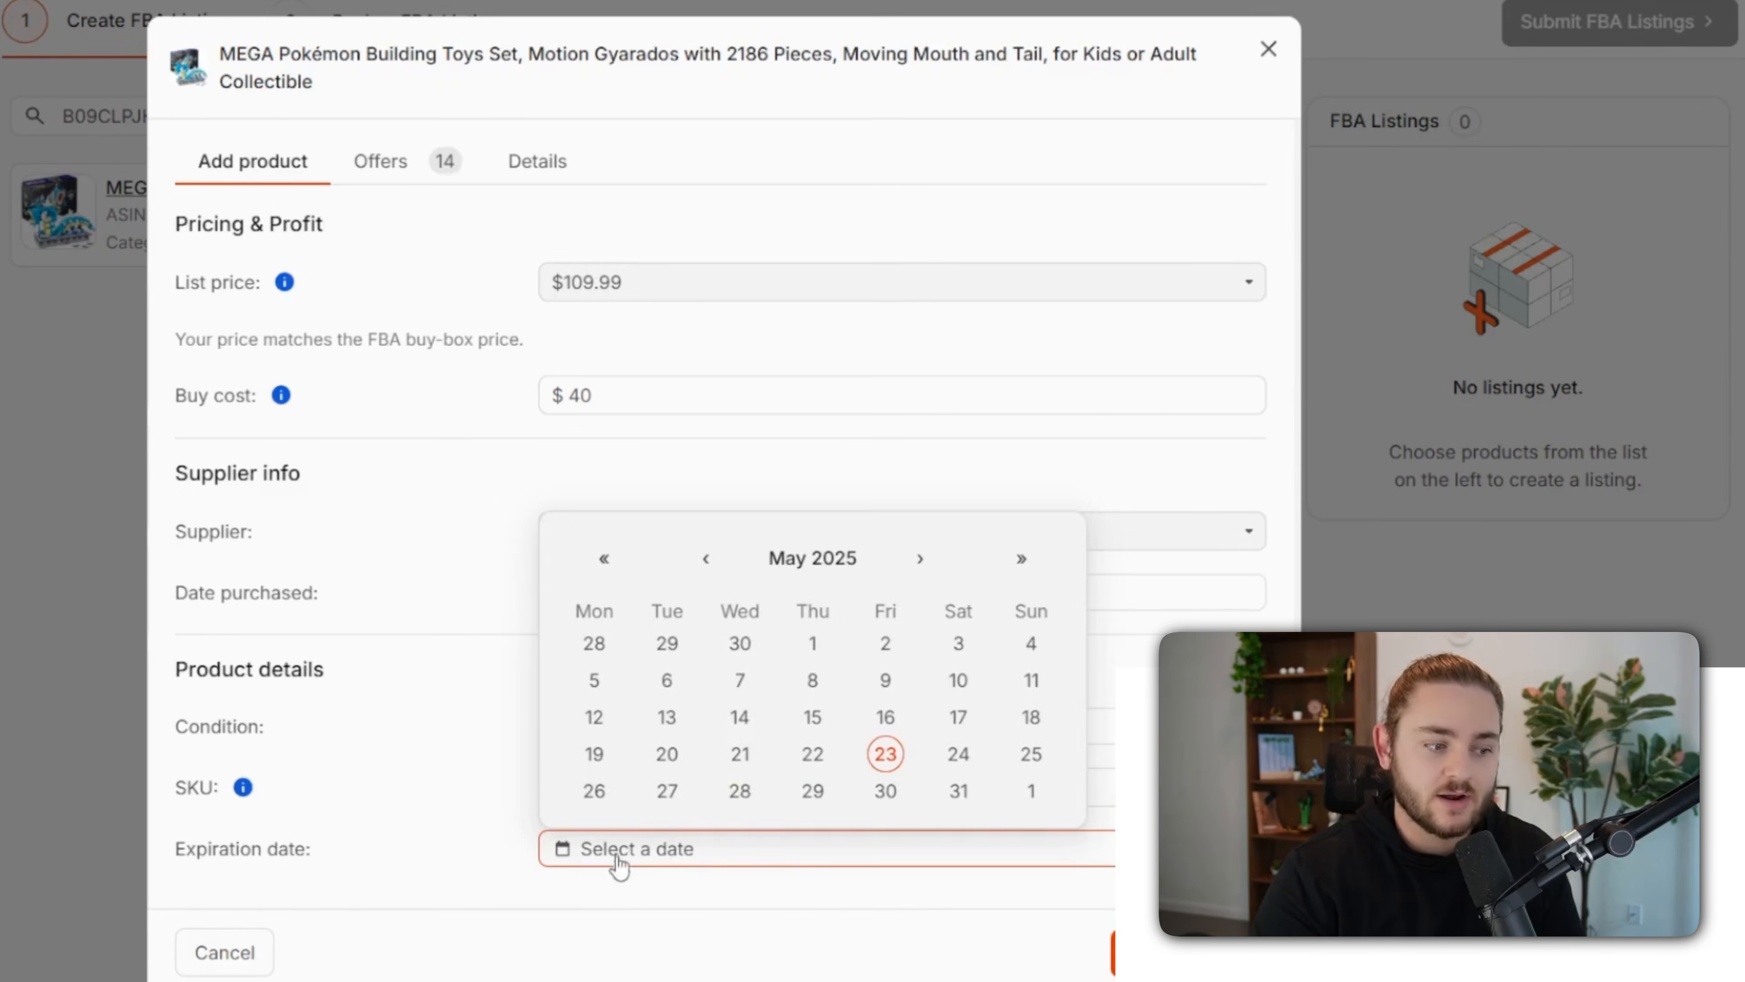
{"action": "left_click", "coordinate": [859, 883]}
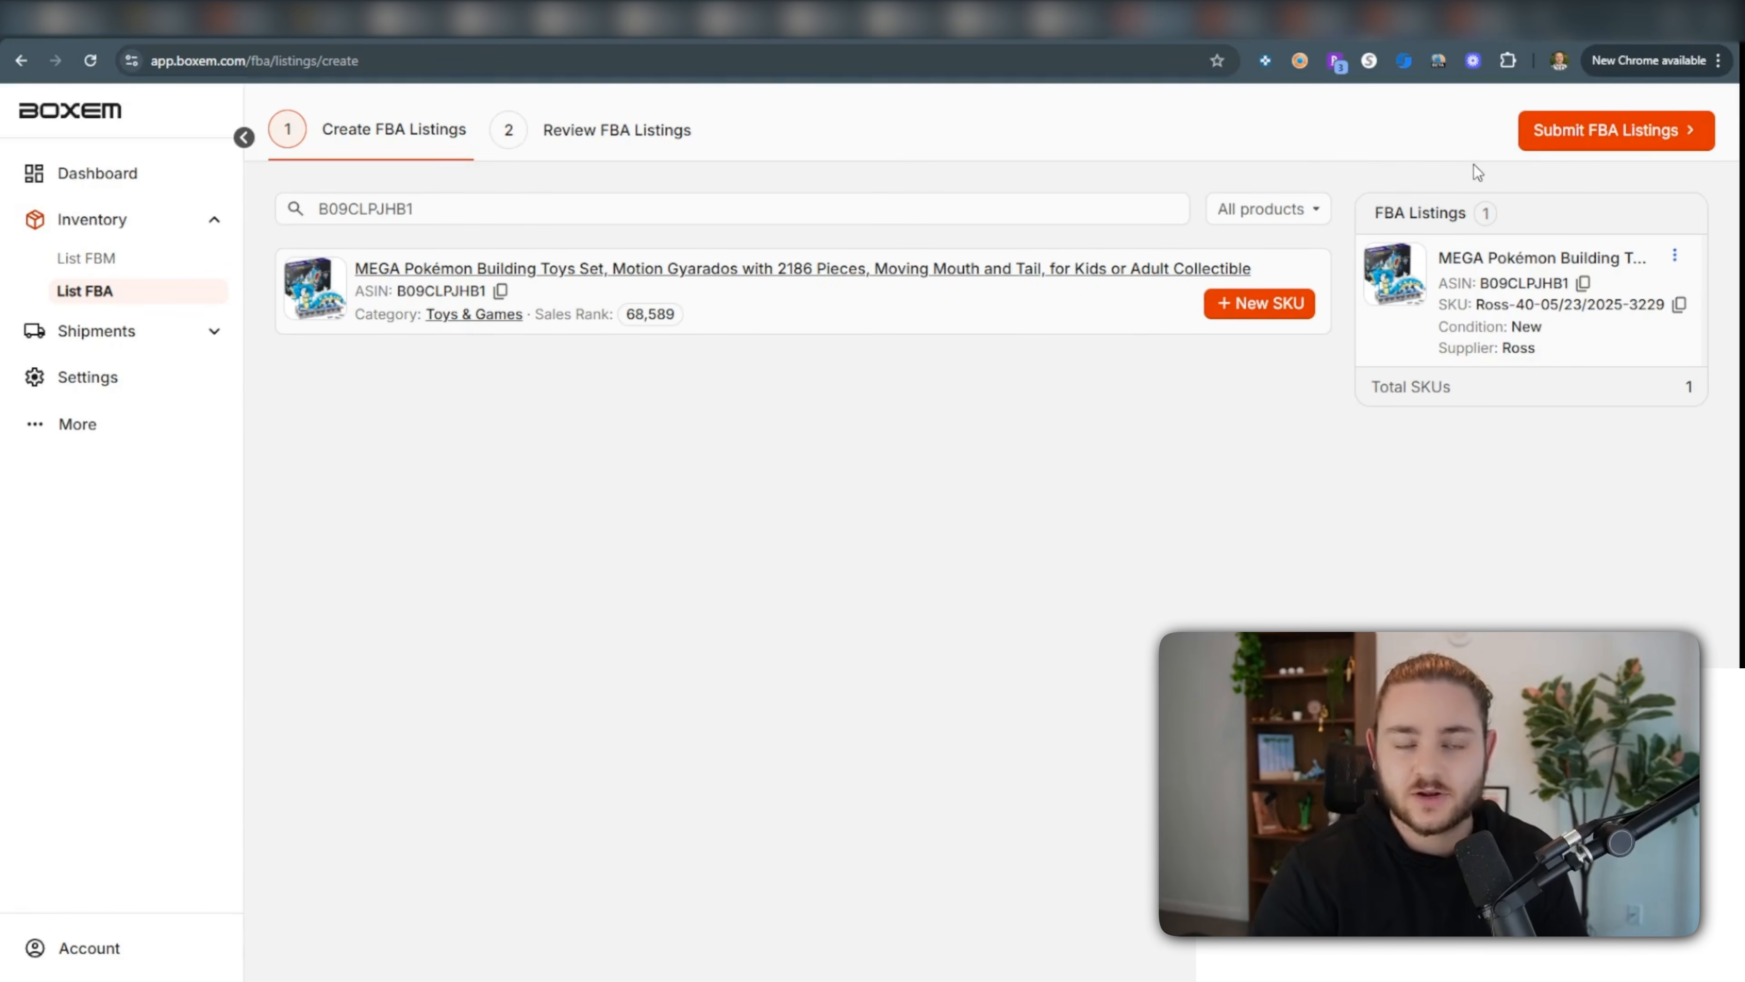
{"action": "left_click", "coordinate": [1579, 138]}
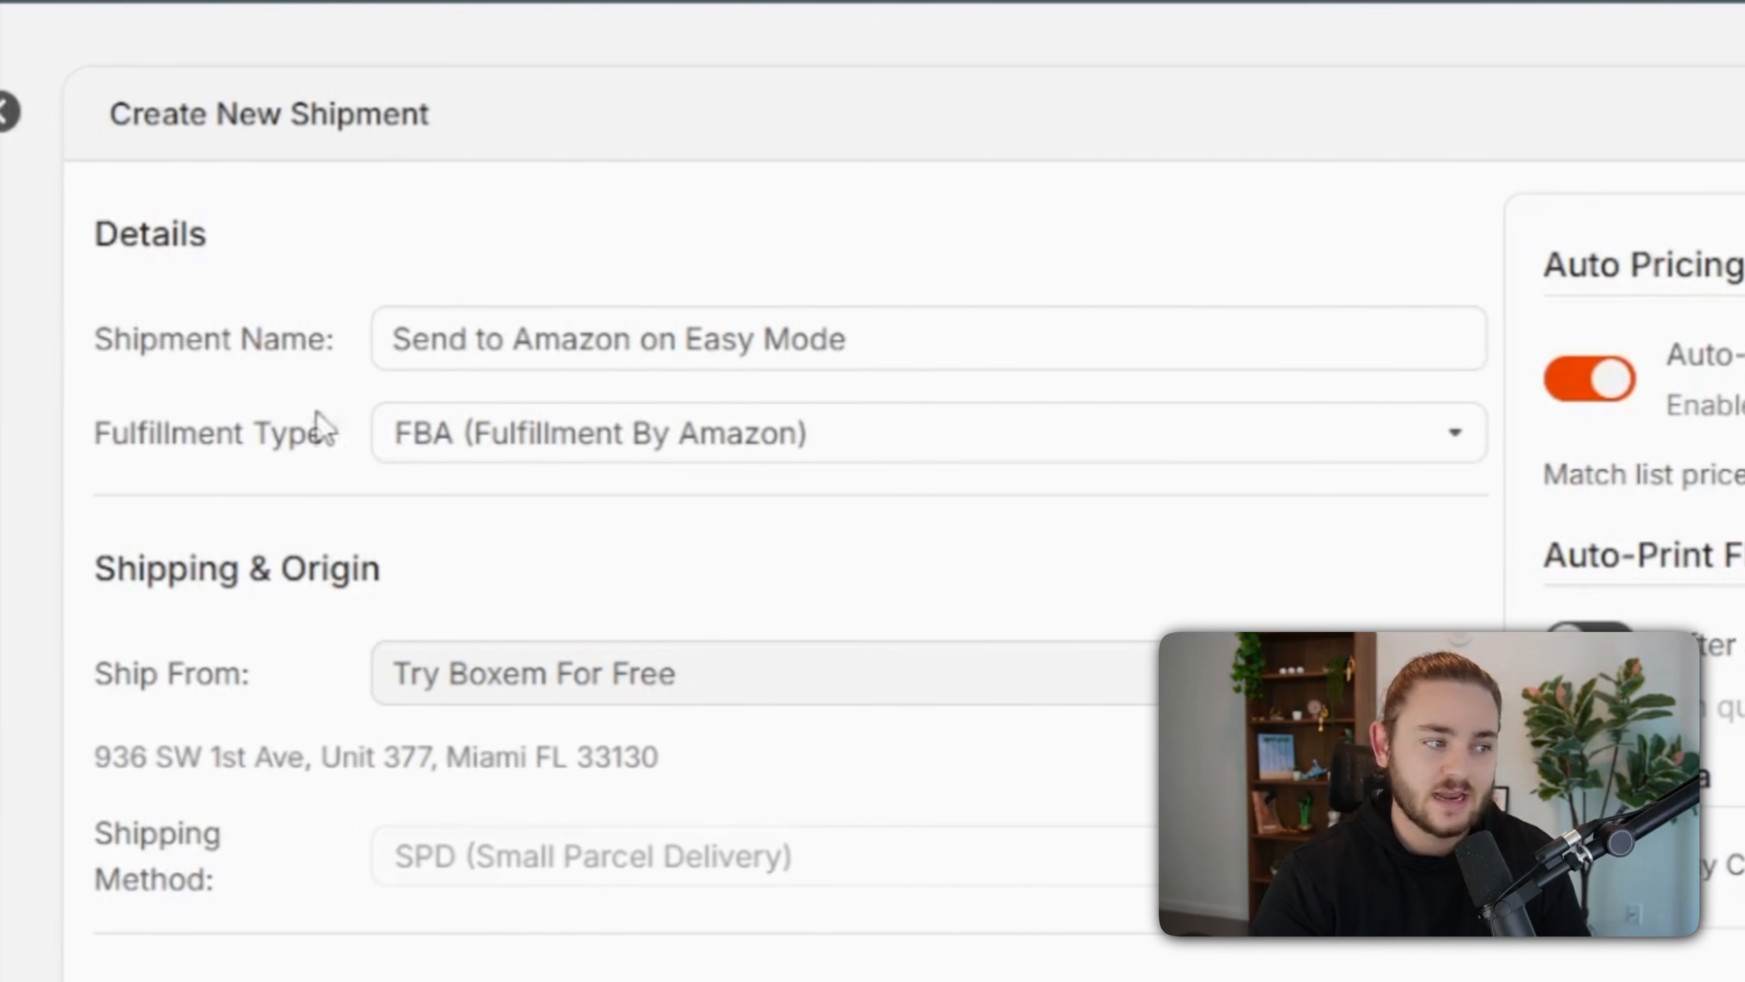
Review the new shipment's fulfillment, shipping, packaging and auto-pricing settings, keep FBA as the fulfillment type and create the shipment.
{"action": "left_click", "coordinate": [413, 456]}
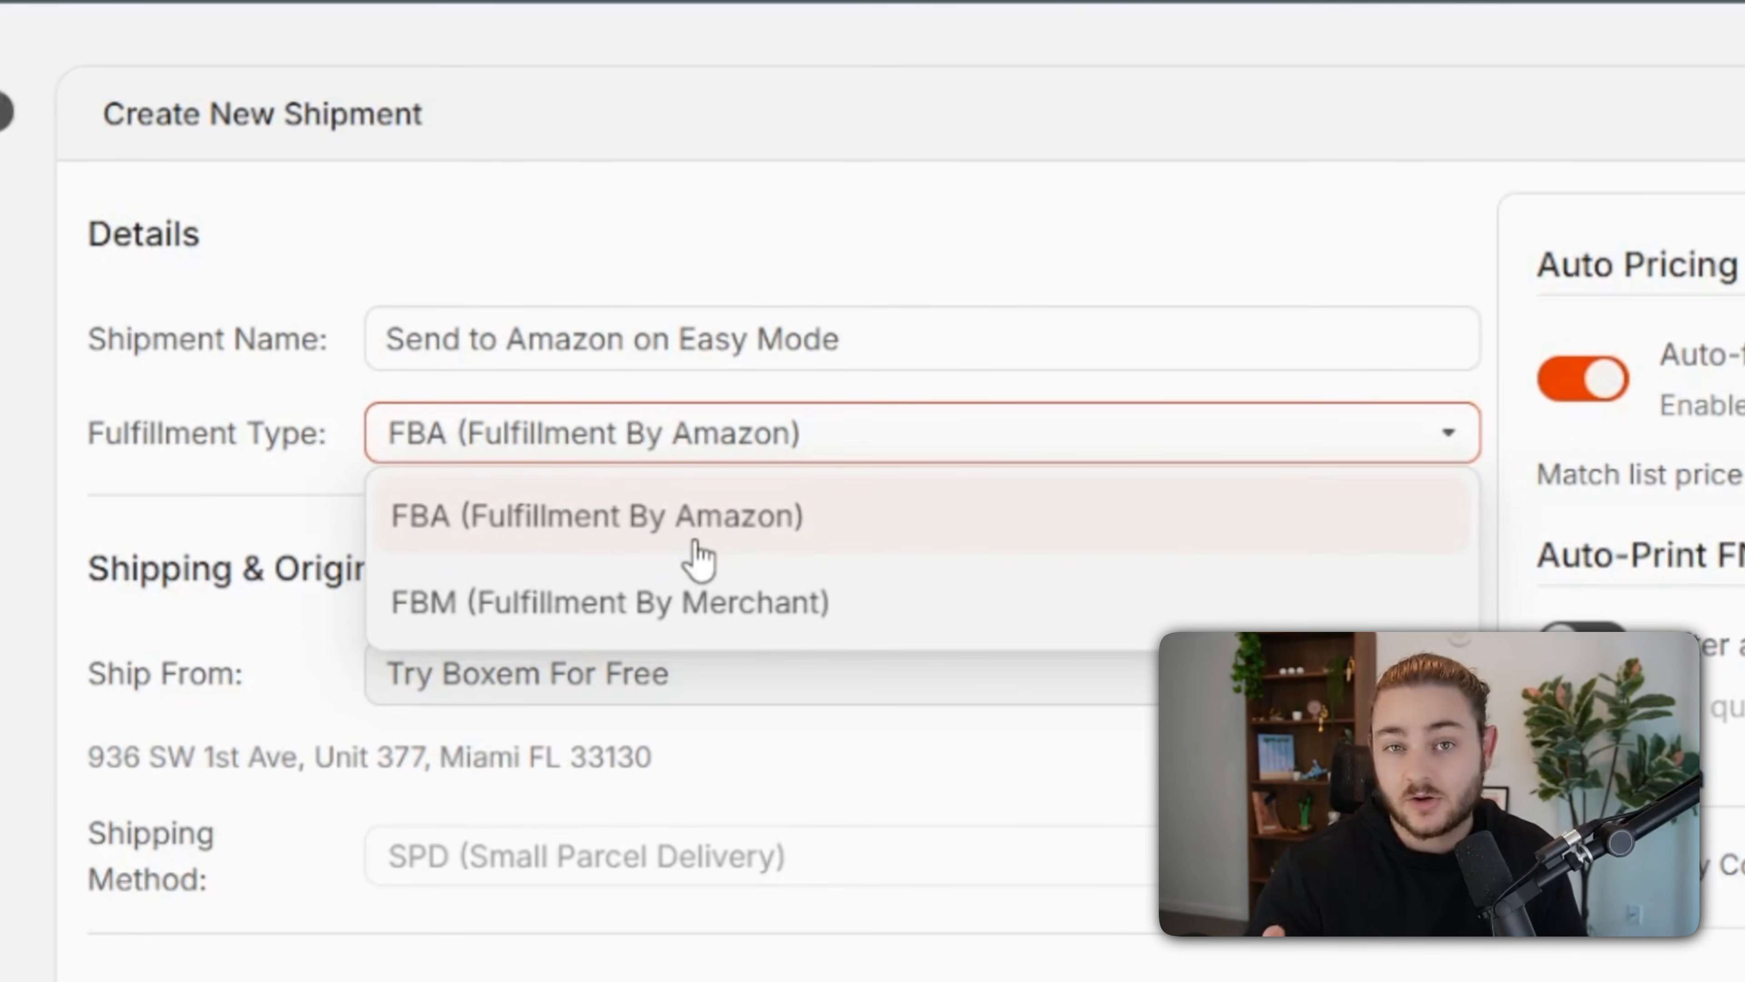
{"action": "left_click", "coordinate": [1306, 756]}
{"action": "scroll", "coordinate": [612, 772], "scroll_direction": "down", "scroll_amount": 3}
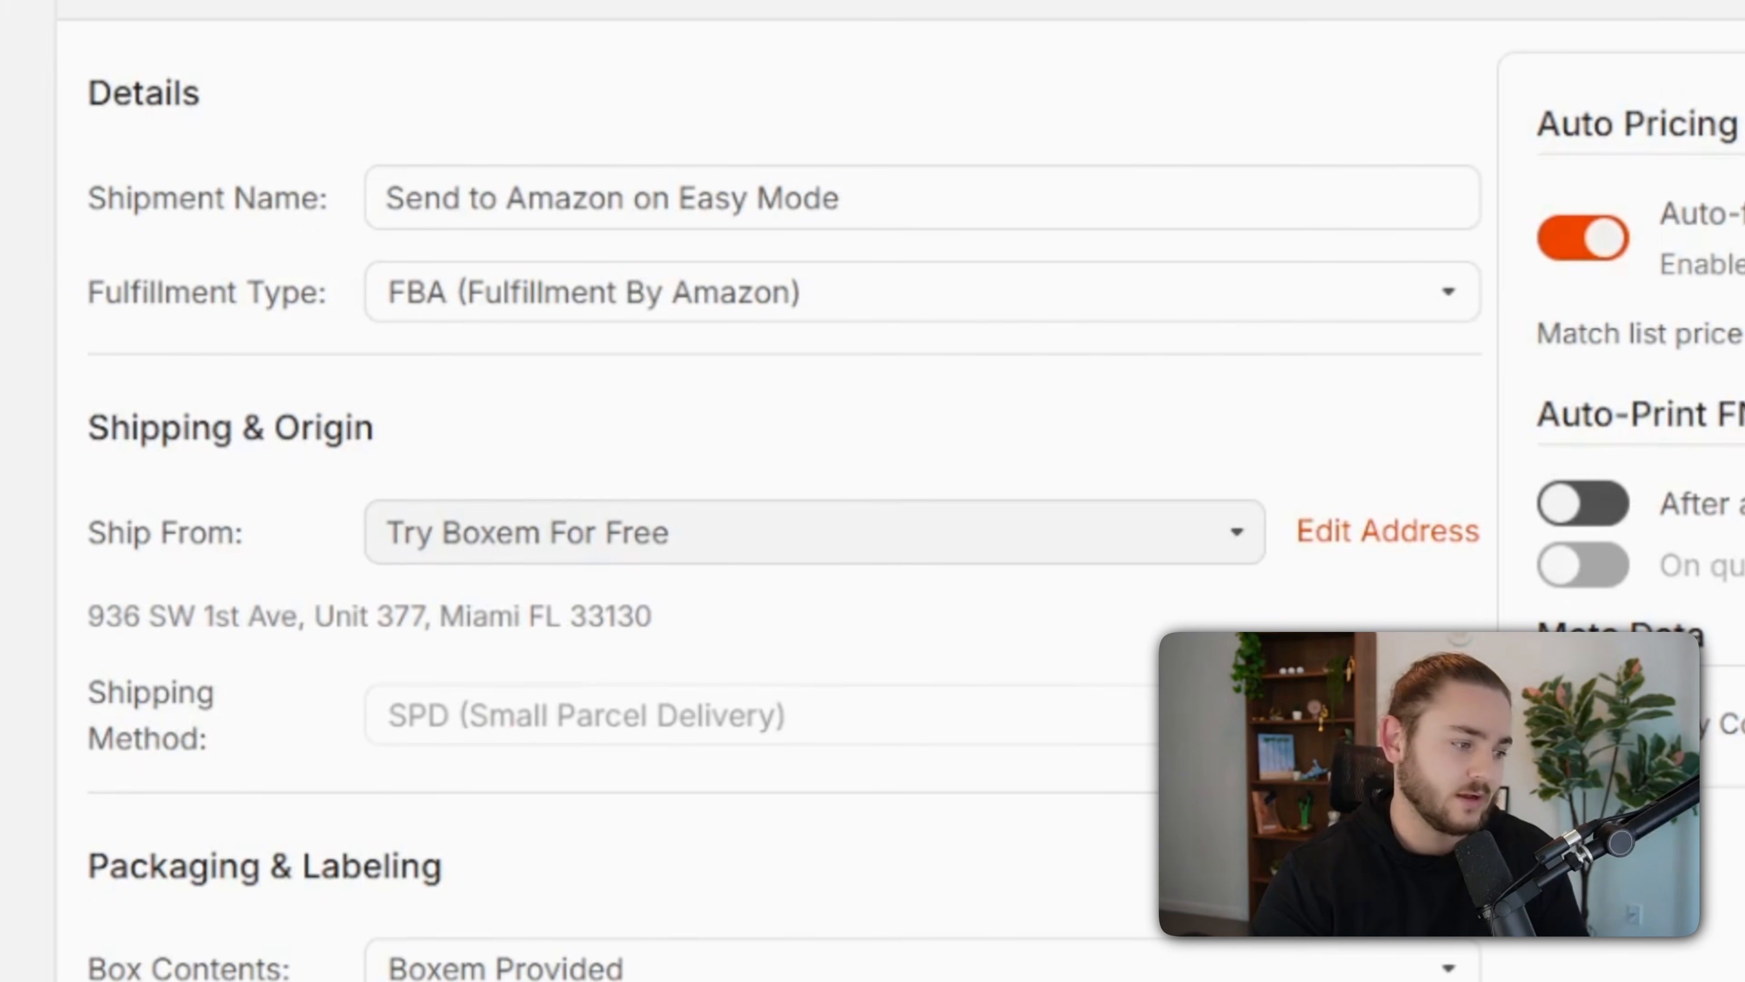
{"action": "scroll", "coordinate": [420, 558], "scroll_direction": "down", "scroll_amount": 5}
{"action": "left_click", "coordinate": [423, 553]}
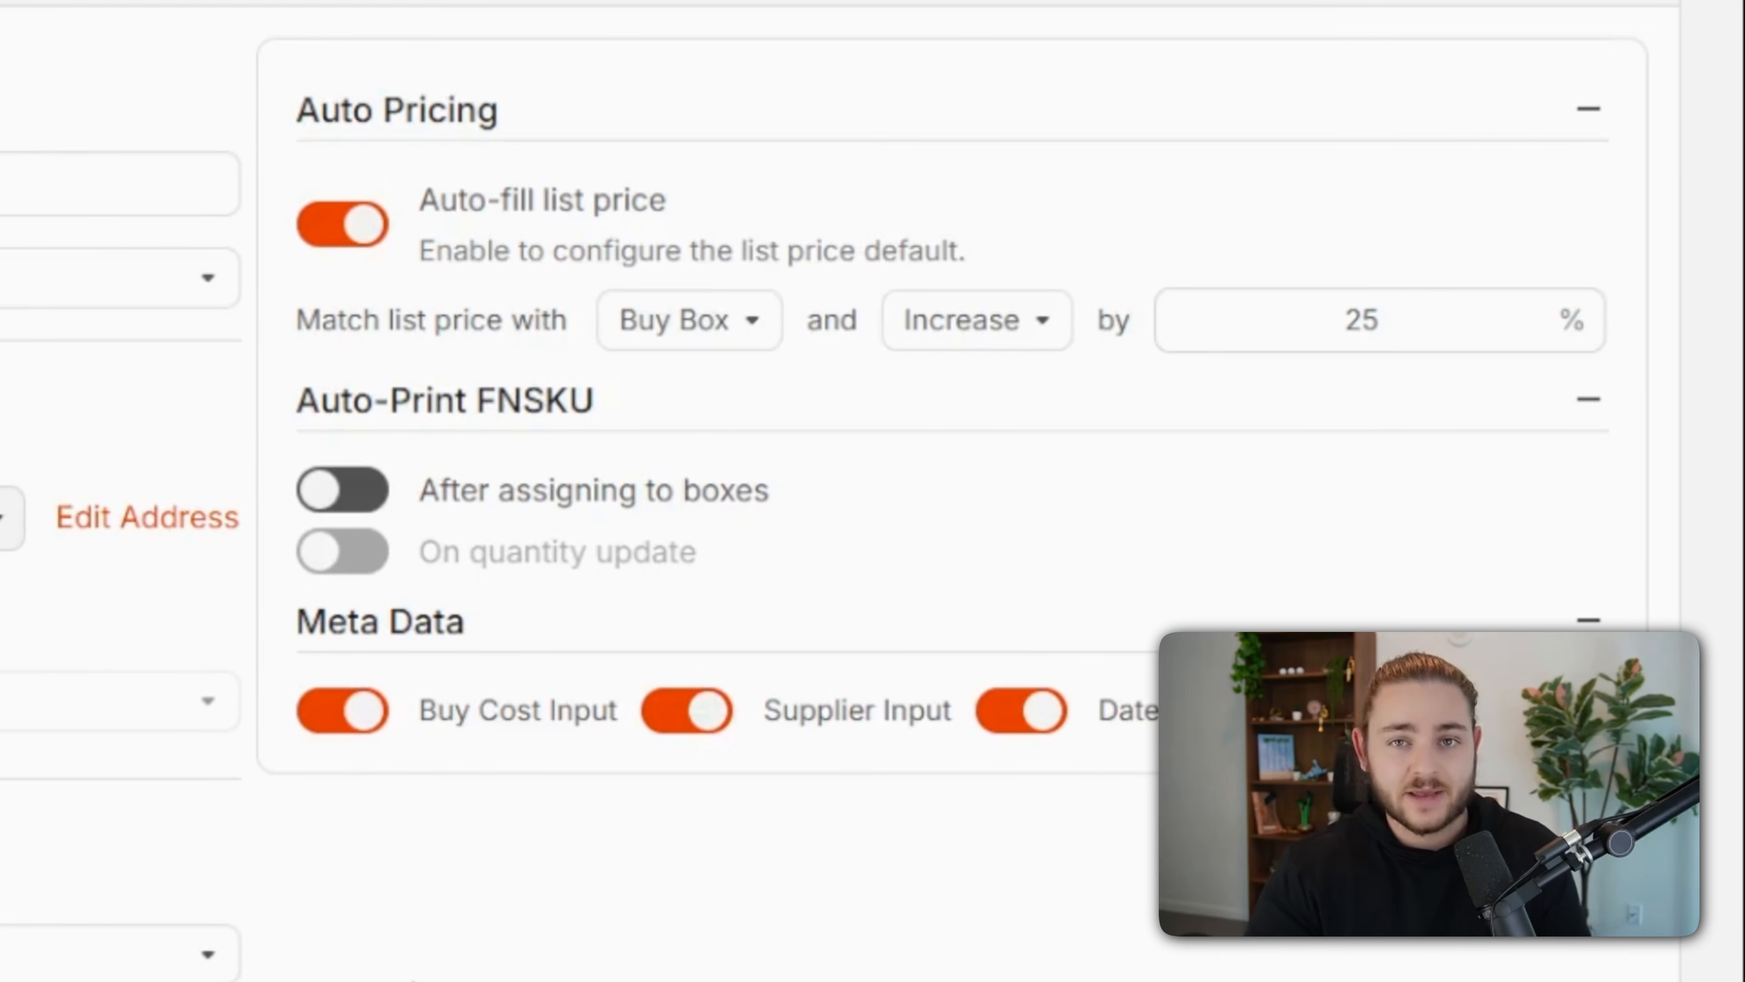
{"action": "scroll", "coordinate": [419, 591], "scroll_direction": "down", "scroll_amount": 2}
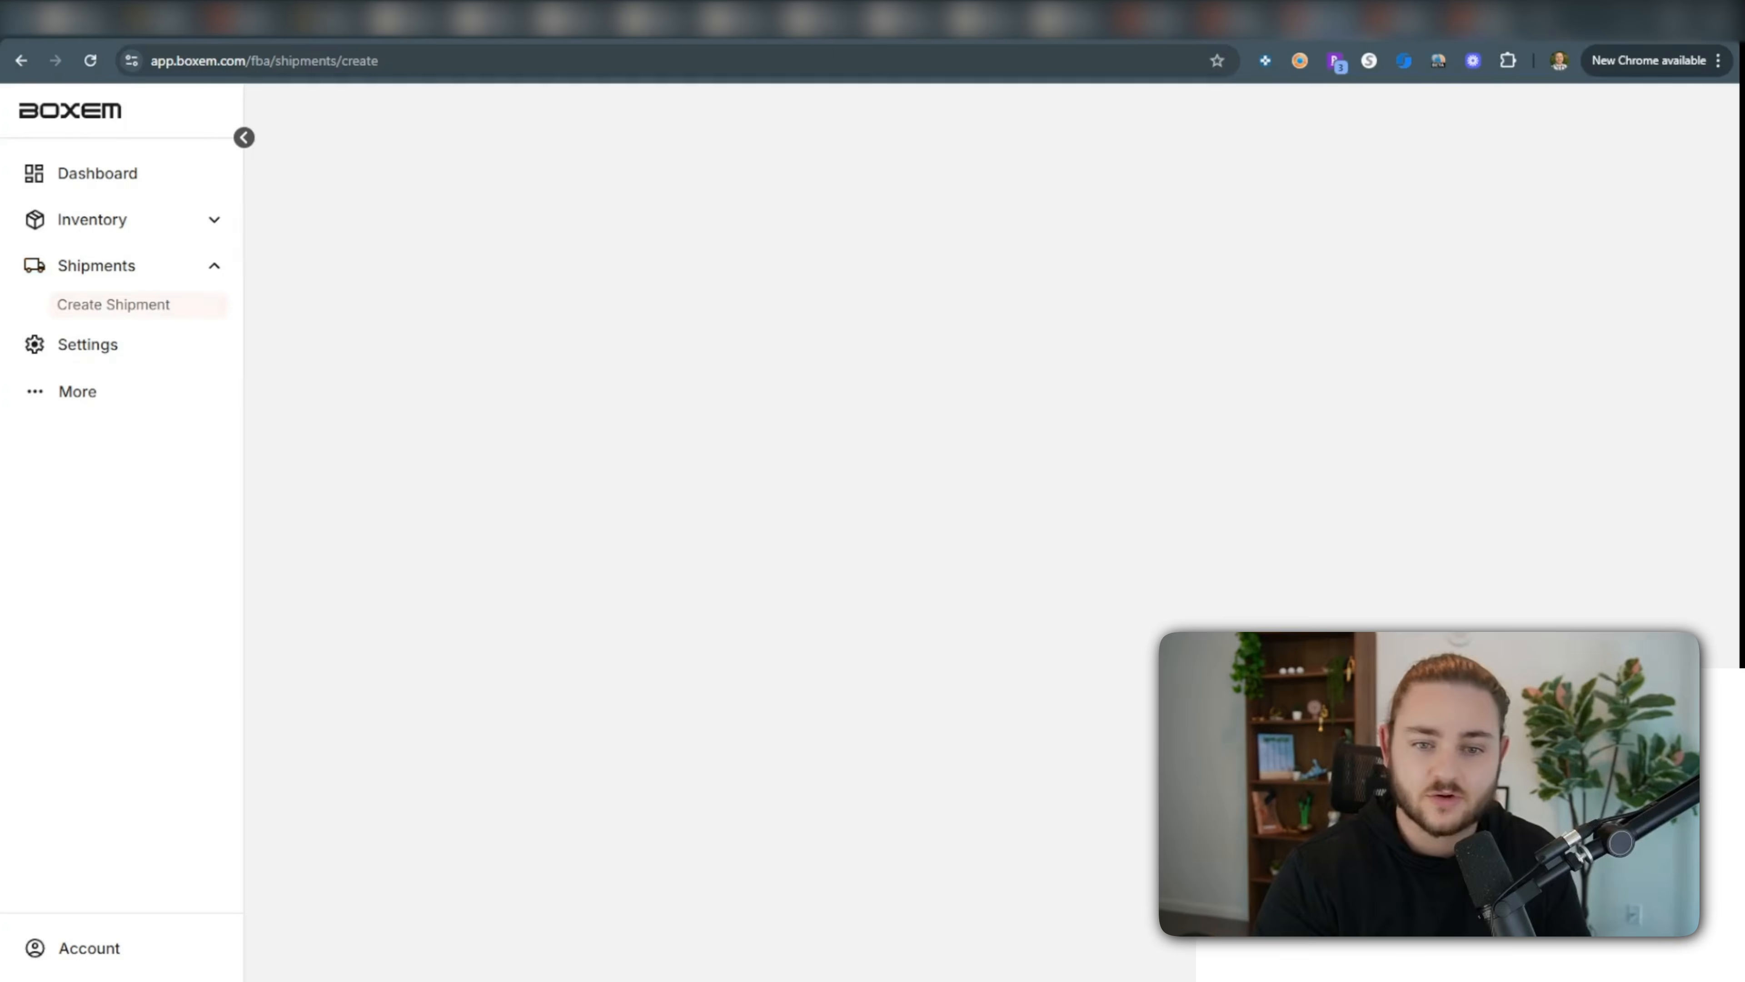
Search the shipment products for gyarados and open the Ross-40-05/21/2025-3208 SKU for adding.
{"action": "left_click", "coordinate": [654, 173]}
{"action": "type", "text": "gyarados"}
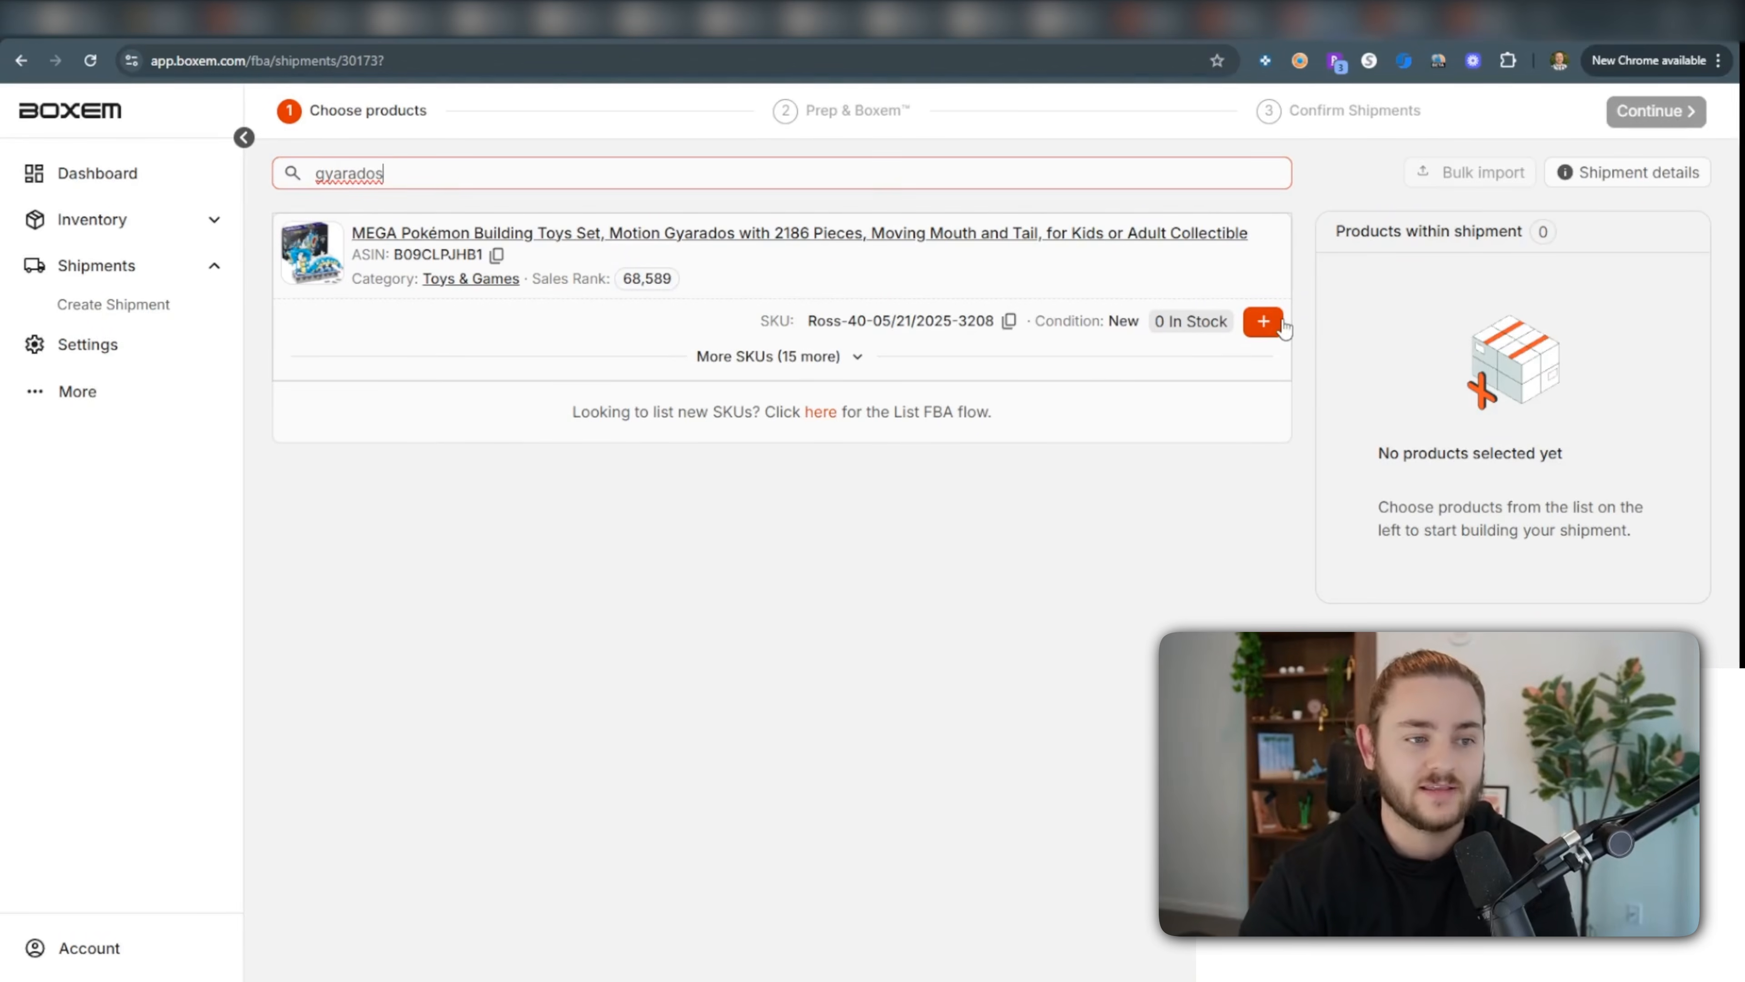
{"action": "left_click", "coordinate": [1265, 321]}
Set the Gyarados product's quantity to 10 and its supplier to Ross.
{"action": "left_click", "coordinate": [1045, 507]}
{"action": "type", "text": "0"}
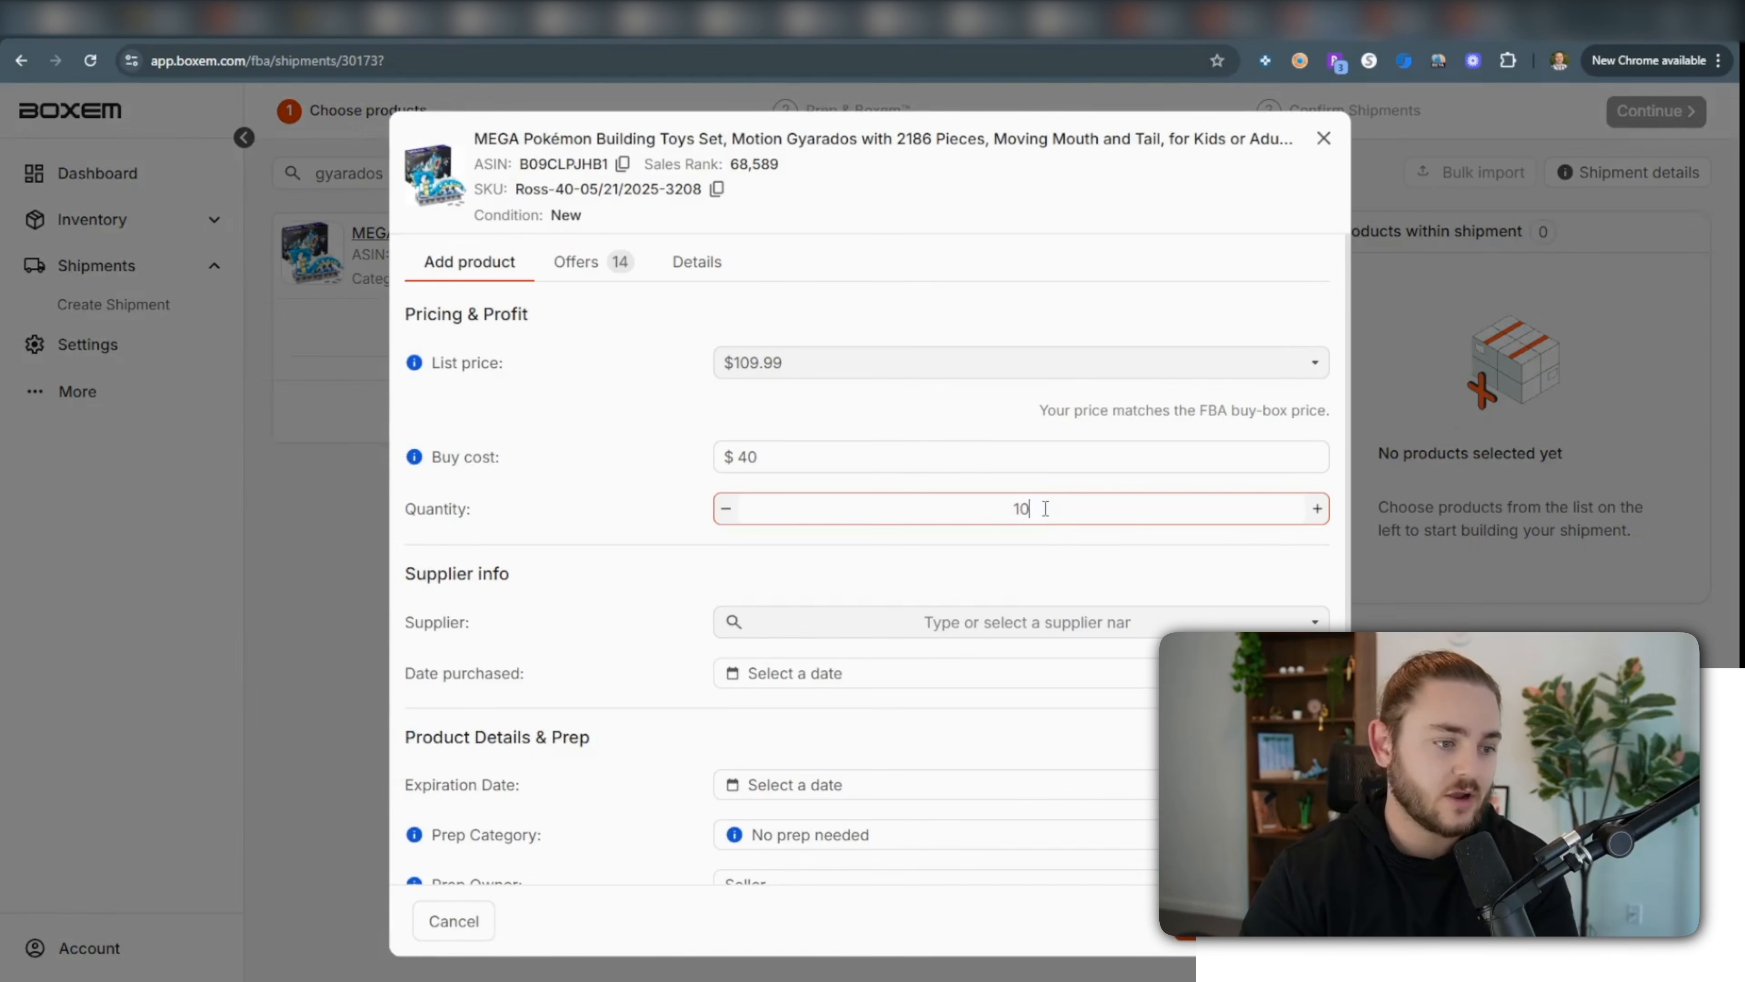
{"action": "left_click", "coordinate": [1036, 619]}
{"action": "type", "text": "Ross"}
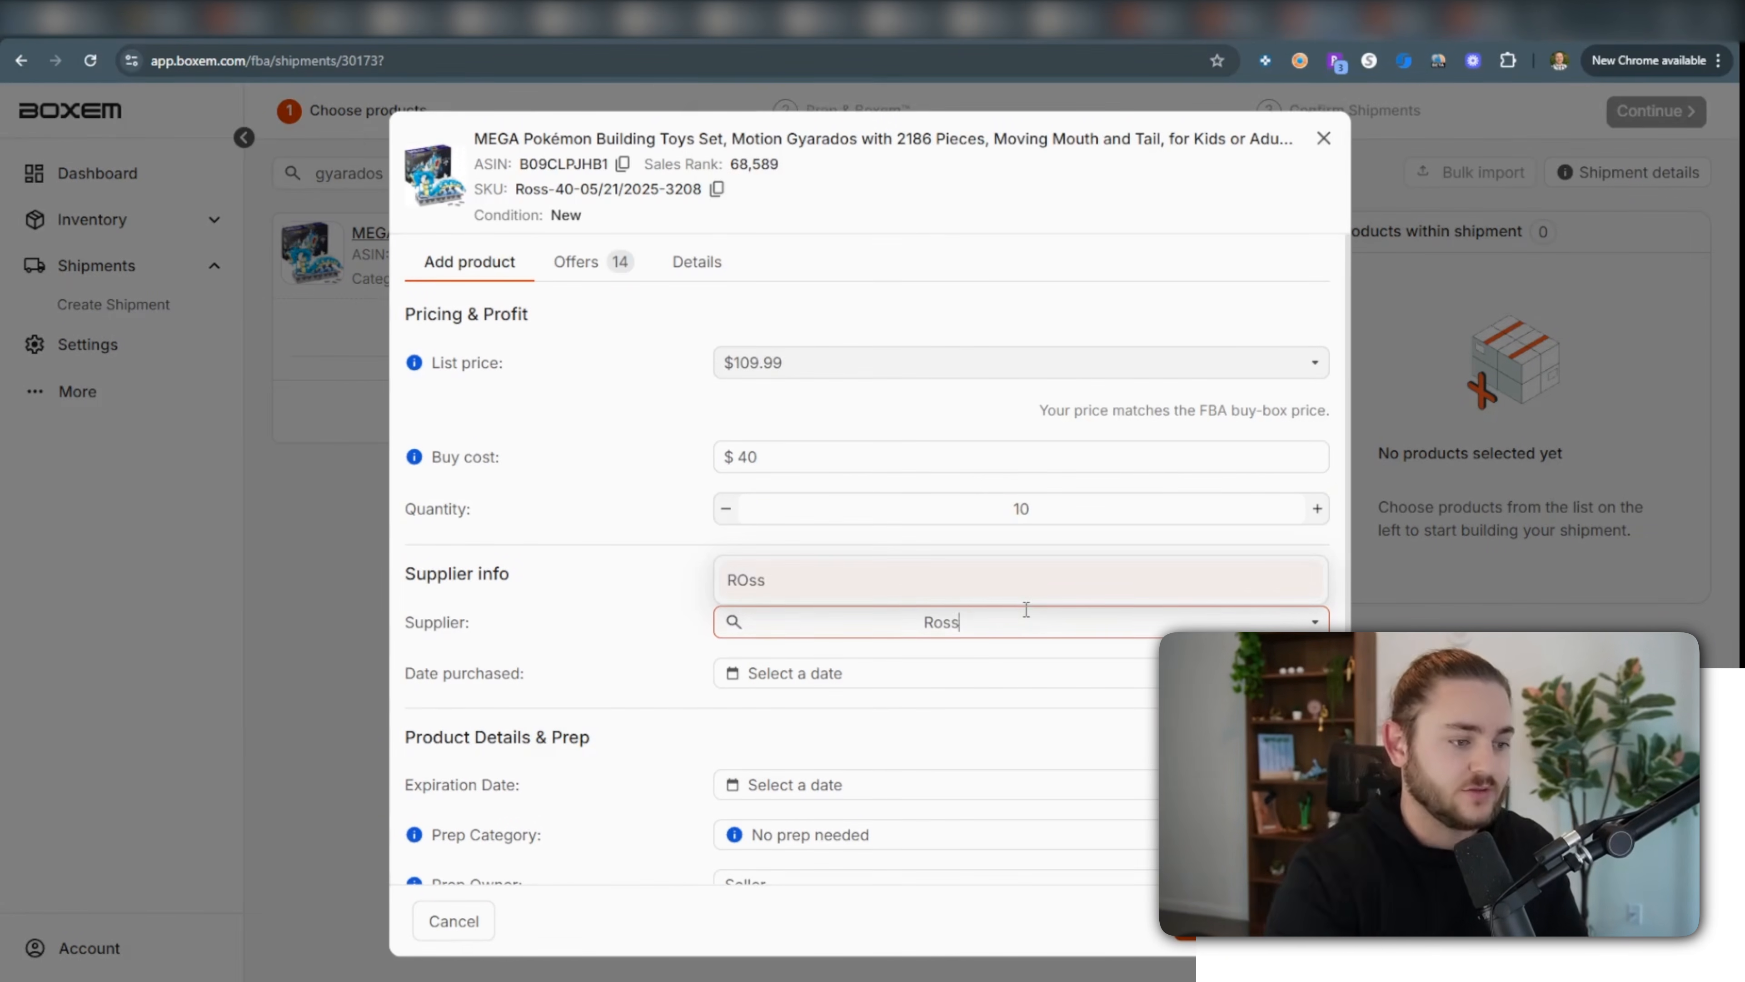
{"action": "left_click", "coordinate": [649, 581]}
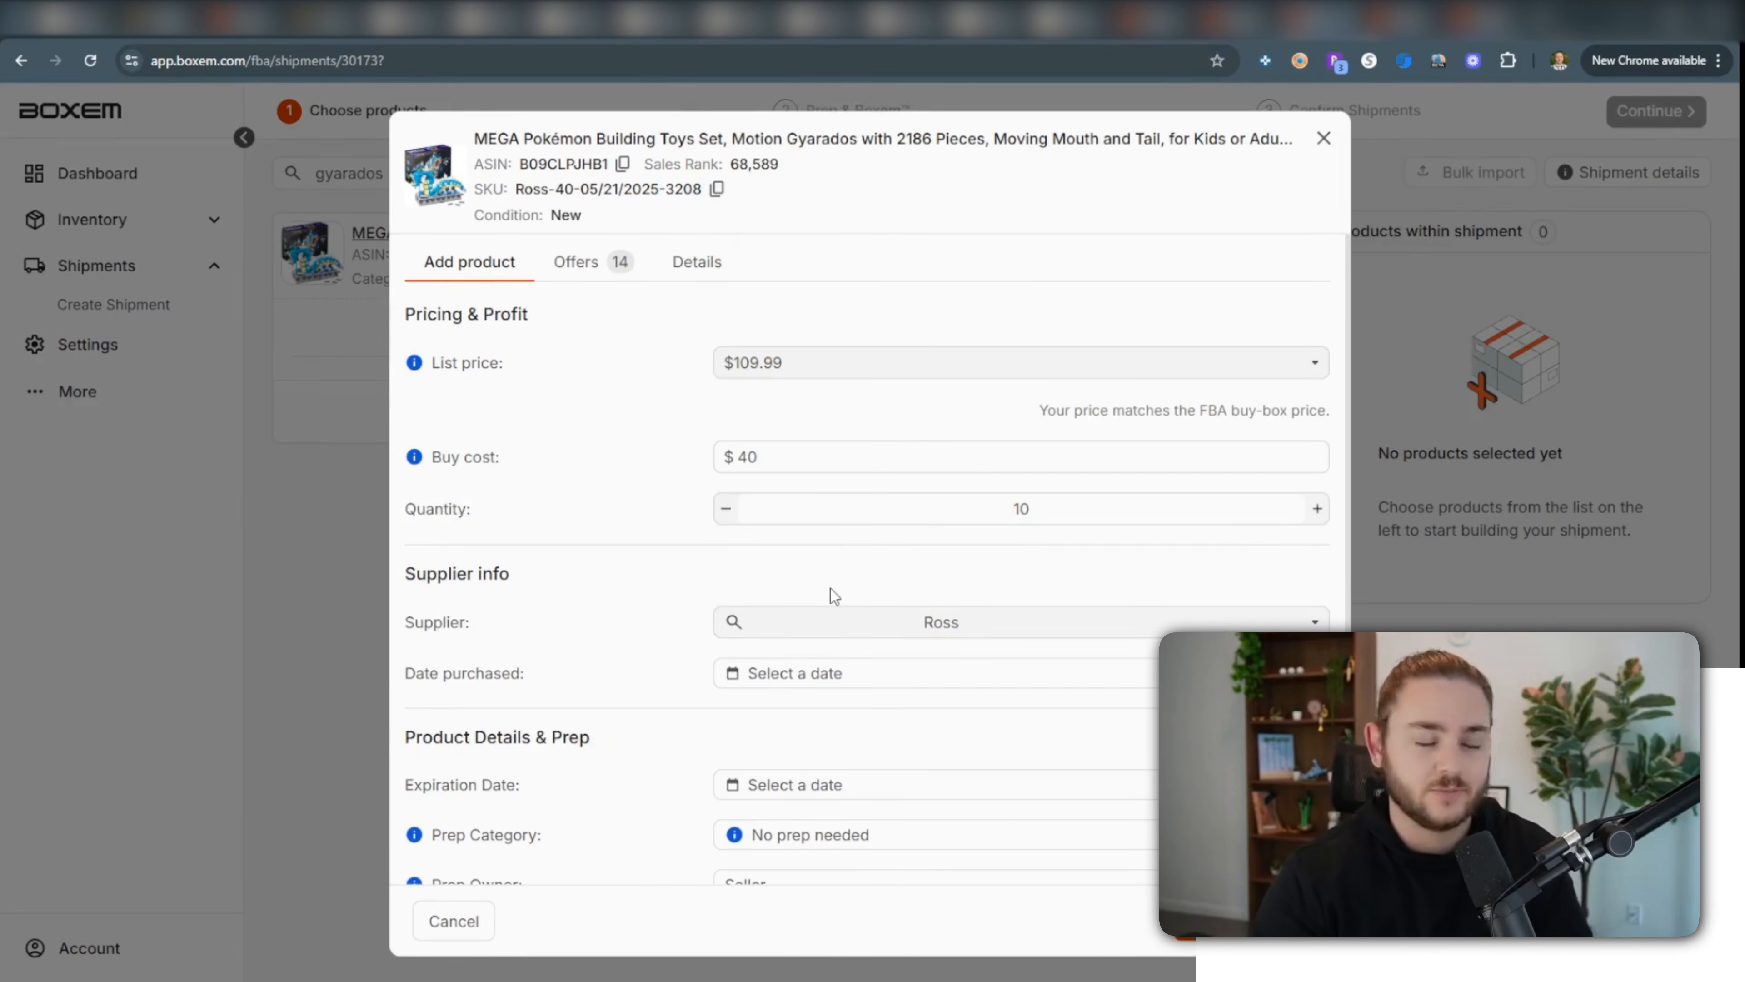
Review the Gyarados product's pricing, supplier and prep details and add it to the shipment.
{"action": "scroll", "coordinate": [743, 637], "scroll_direction": "down", "scroll_amount": 2}
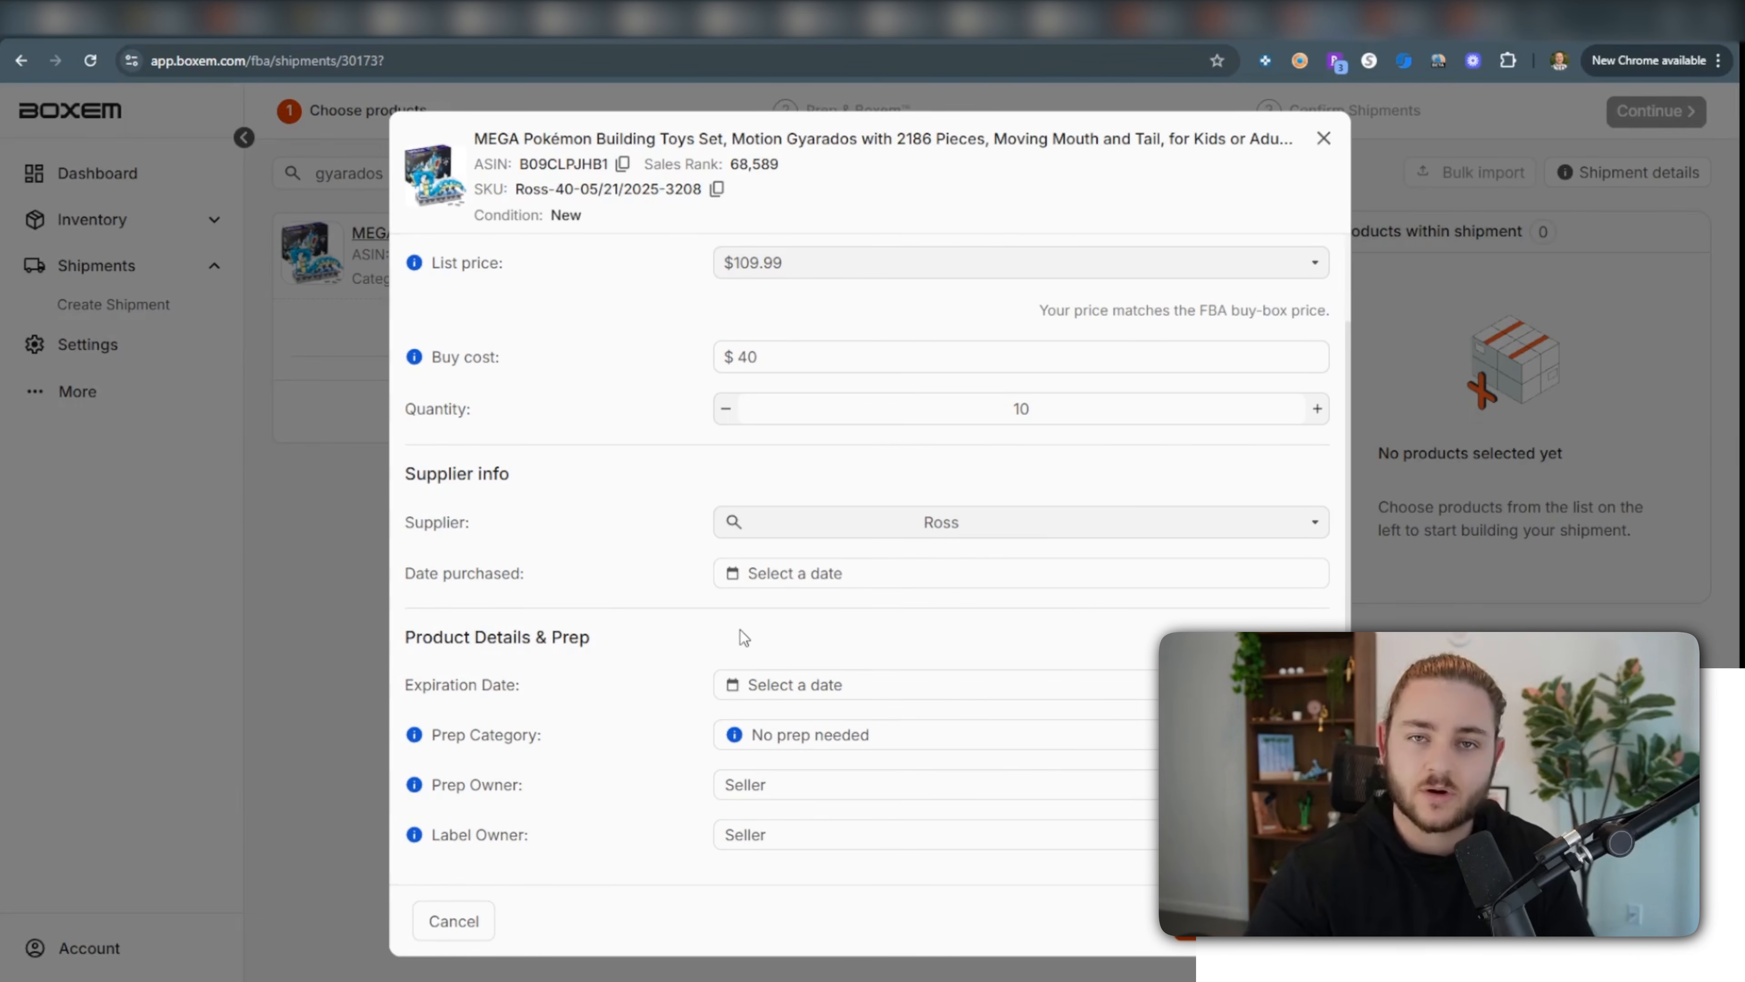
{"action": "scroll", "coordinate": [848, 612], "scroll_direction": "up", "scroll_amount": 2}
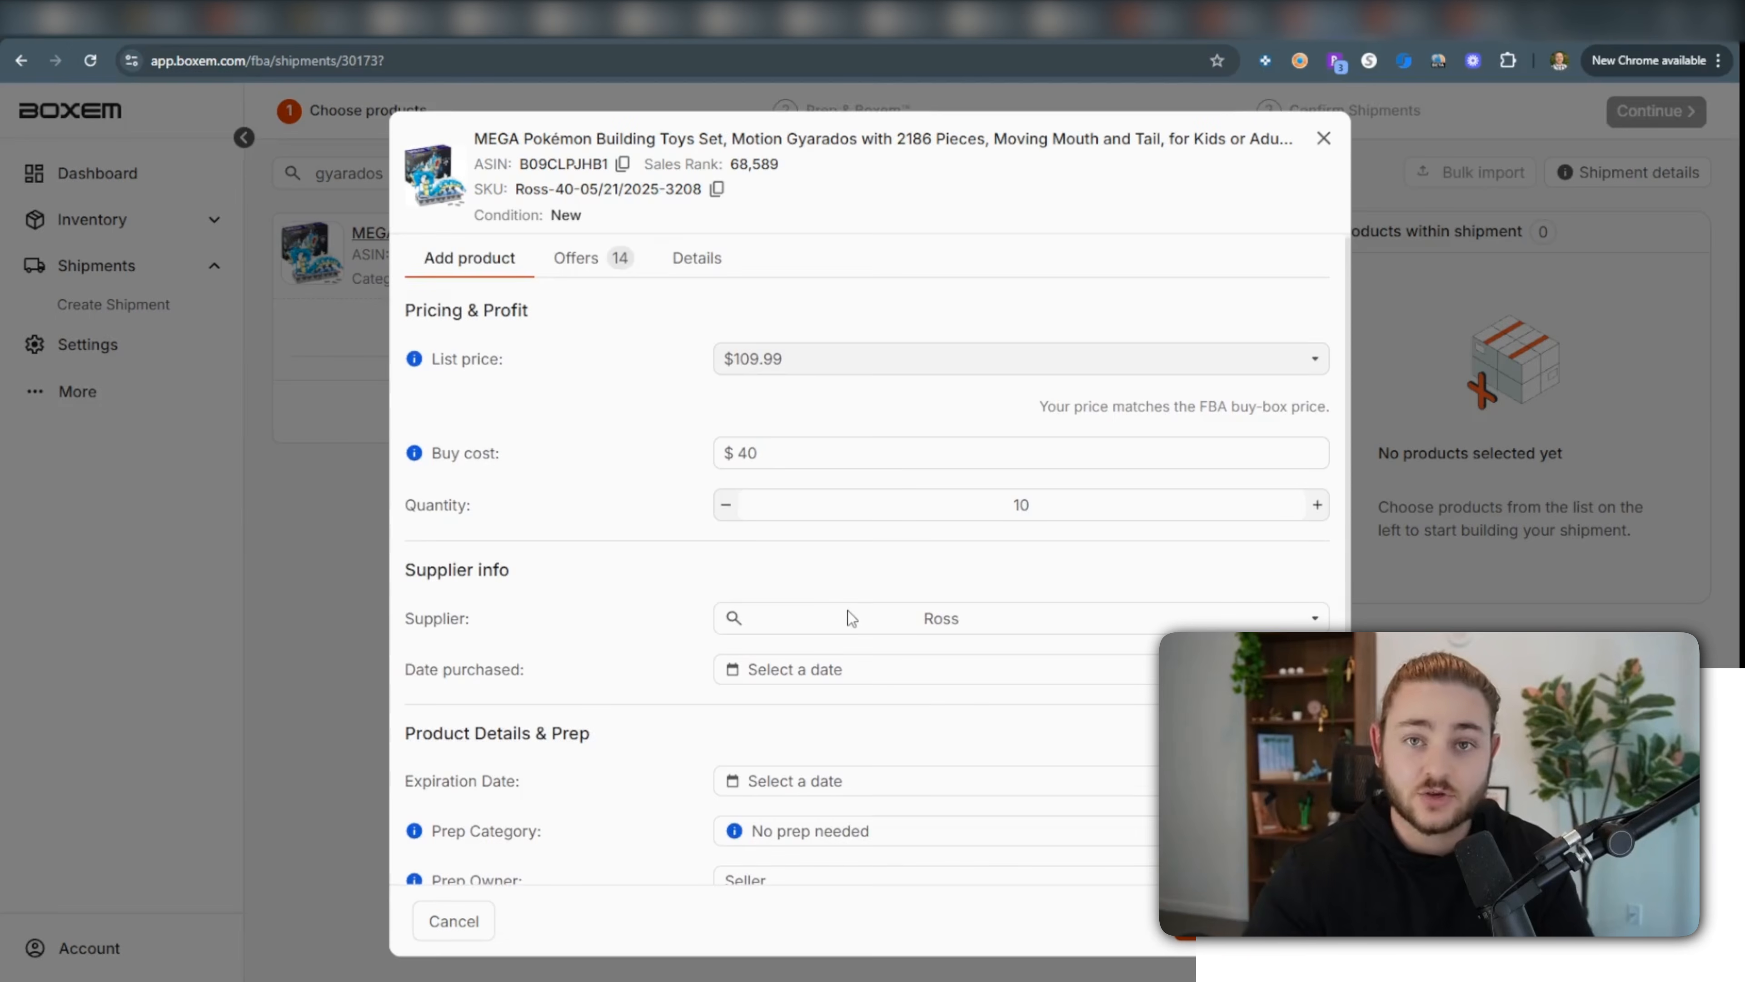
{"action": "scroll", "coordinate": [825, 600], "scroll_direction": "down", "scroll_amount": 2}
{"action": "scroll", "coordinate": [787, 605], "scroll_direction": "up", "scroll_amount": 2}
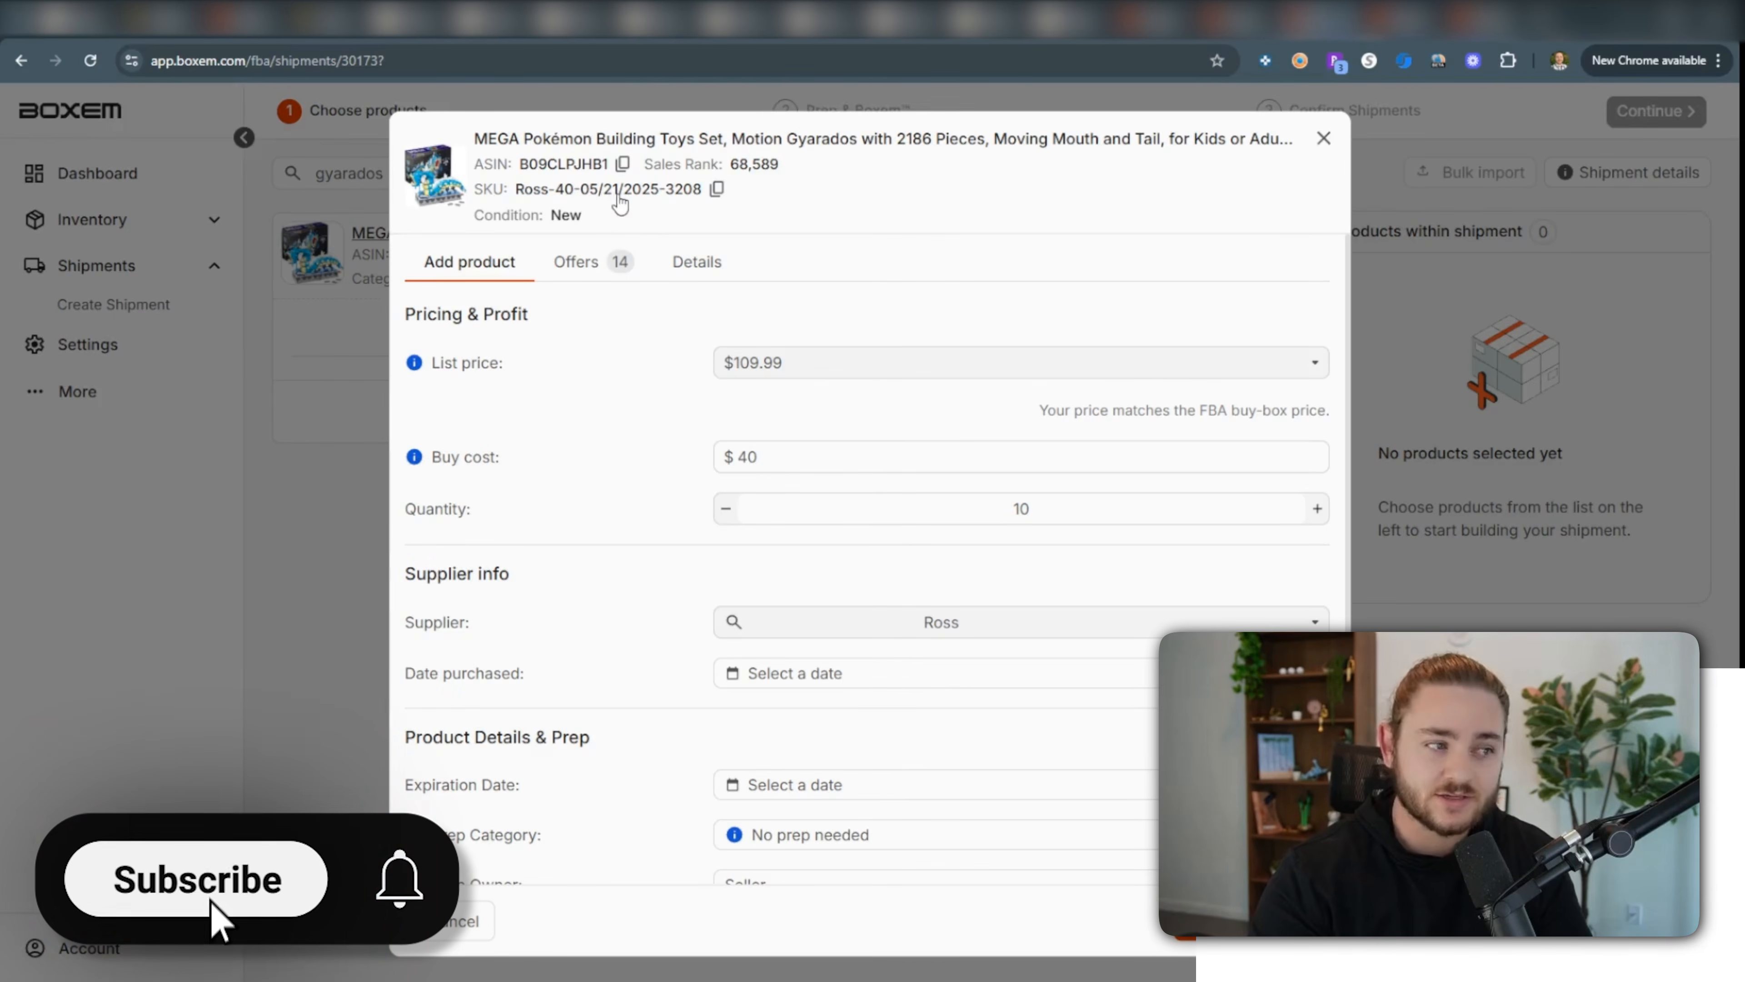
{"action": "left_click", "coordinate": [774, 457]}
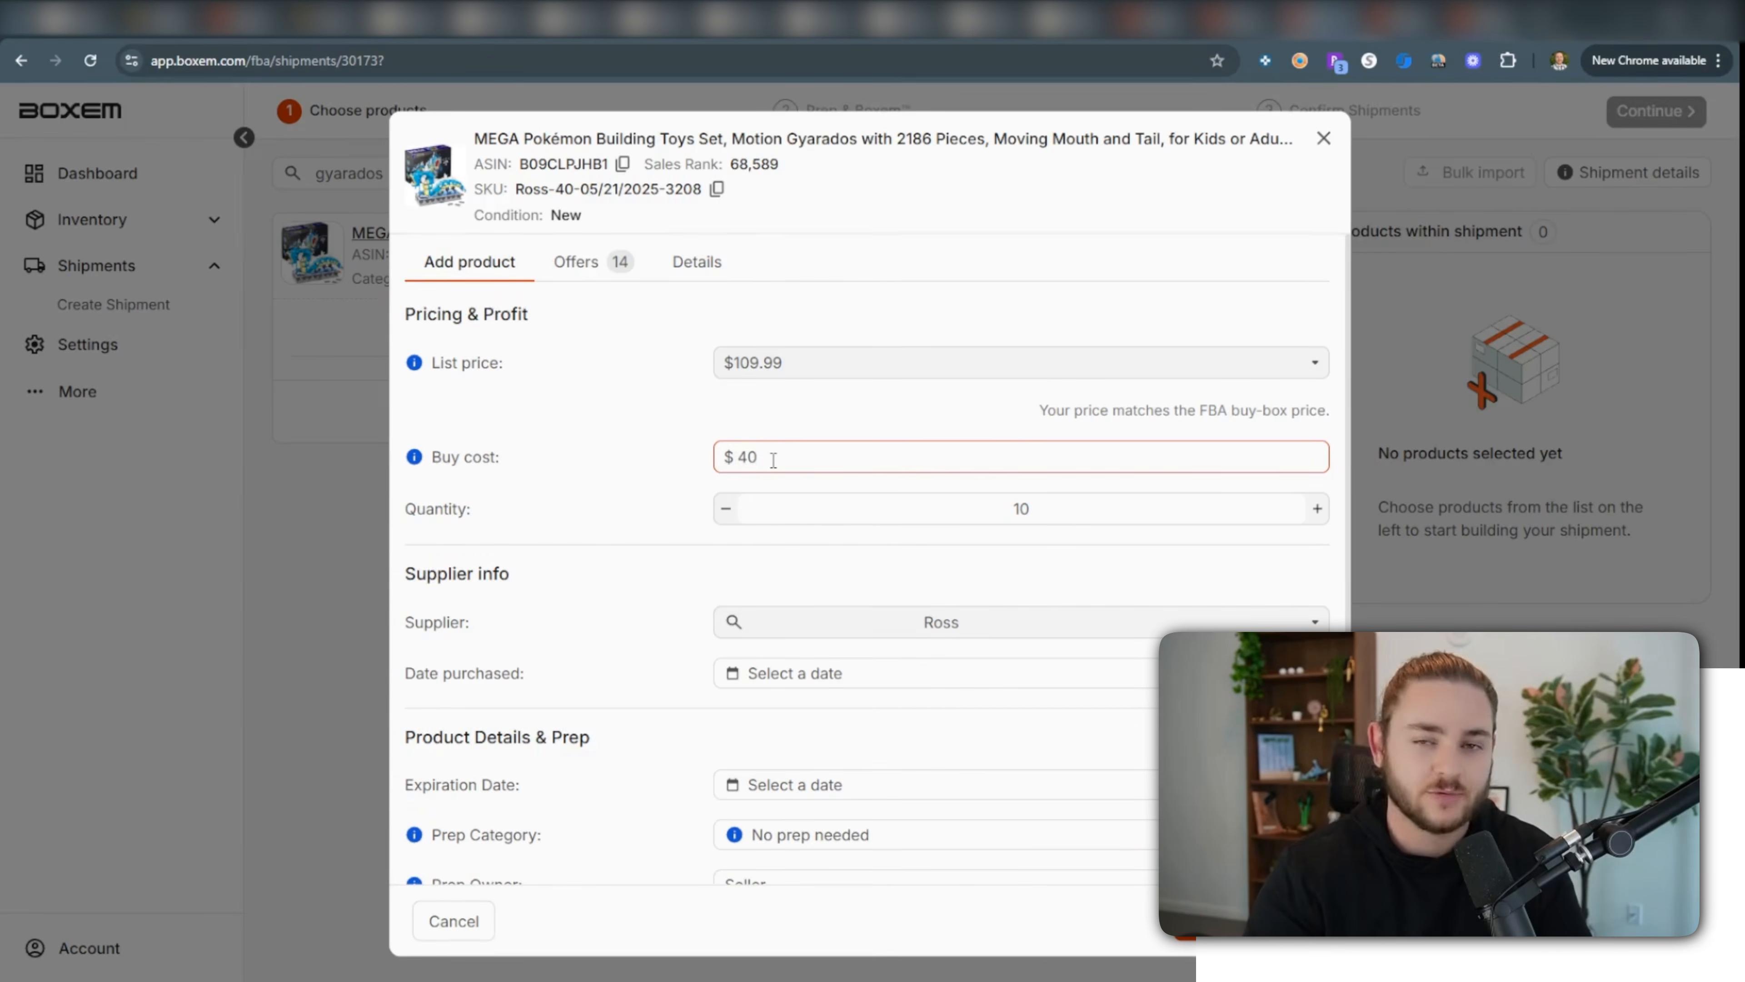
{"action": "scroll", "coordinate": [774, 460], "scroll_direction": "down", "scroll_amount": 2}
{"action": "left_click", "coordinate": [1217, 923]}
Find the Stafford 4-Pack crew neck T-shirt and add 10 units of it to the shipment with supplier JCPenny.
{"action": "double_click", "coordinate": [482, 165]}
{"action": "type", "text": "stafford"}
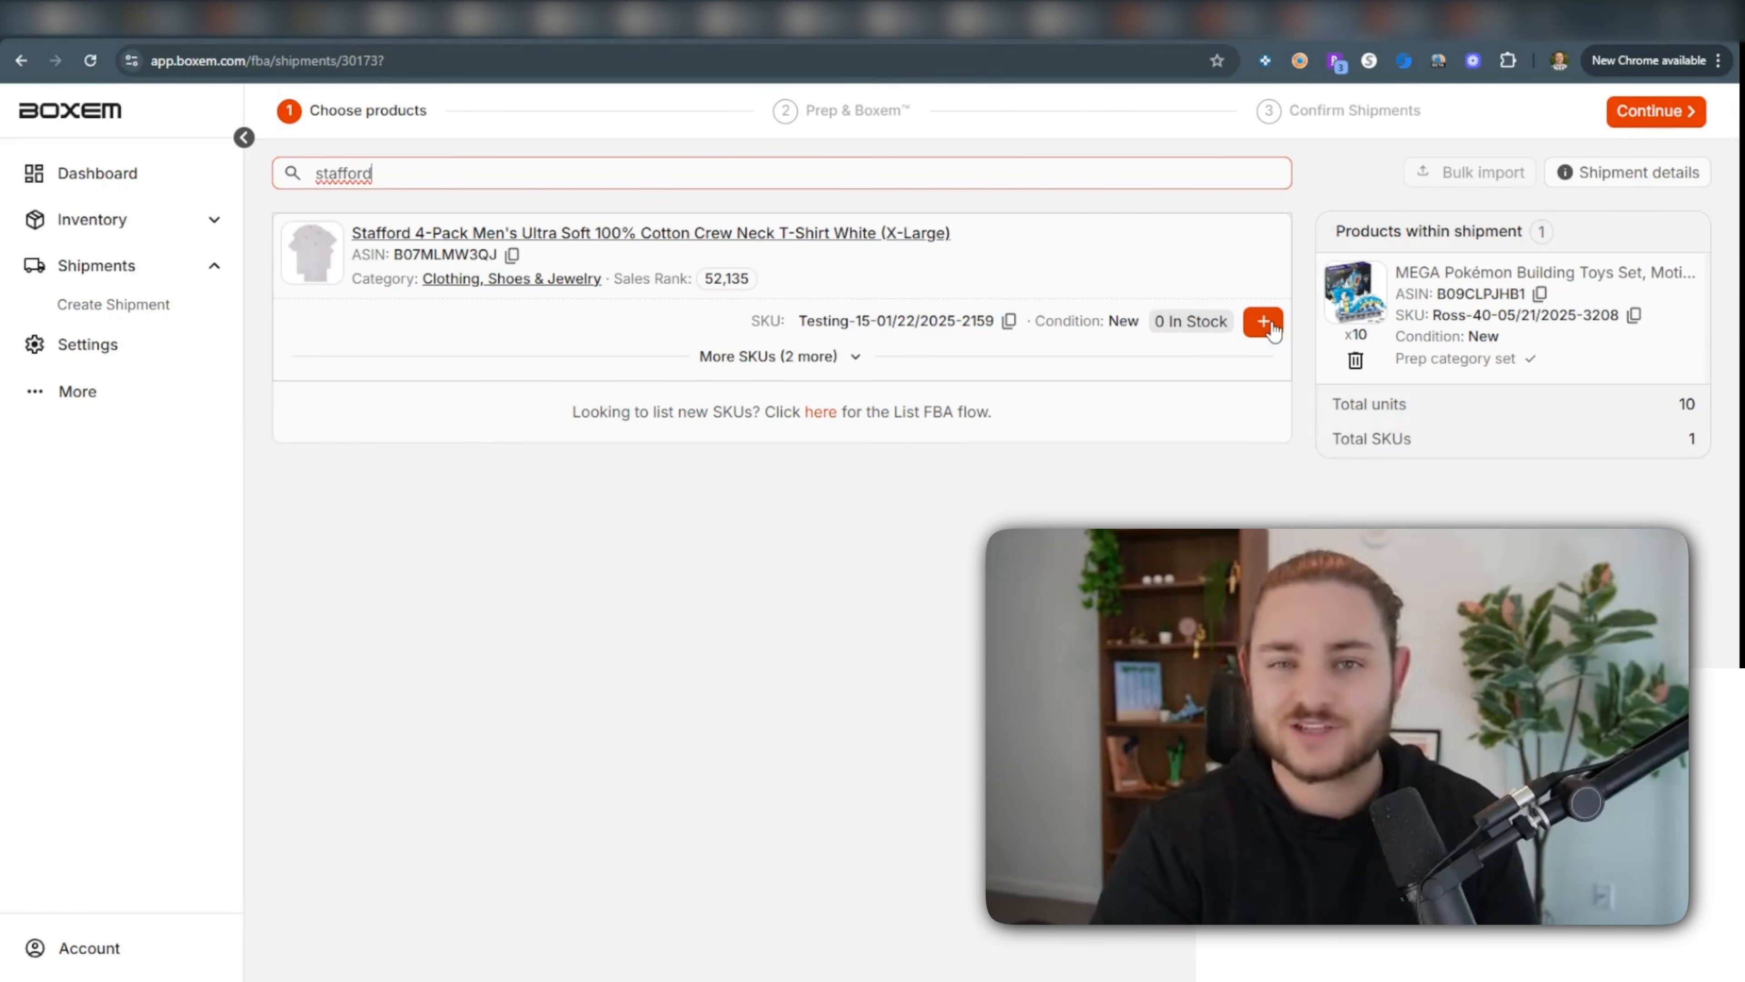
{"action": "left_click", "coordinate": [1272, 324]}
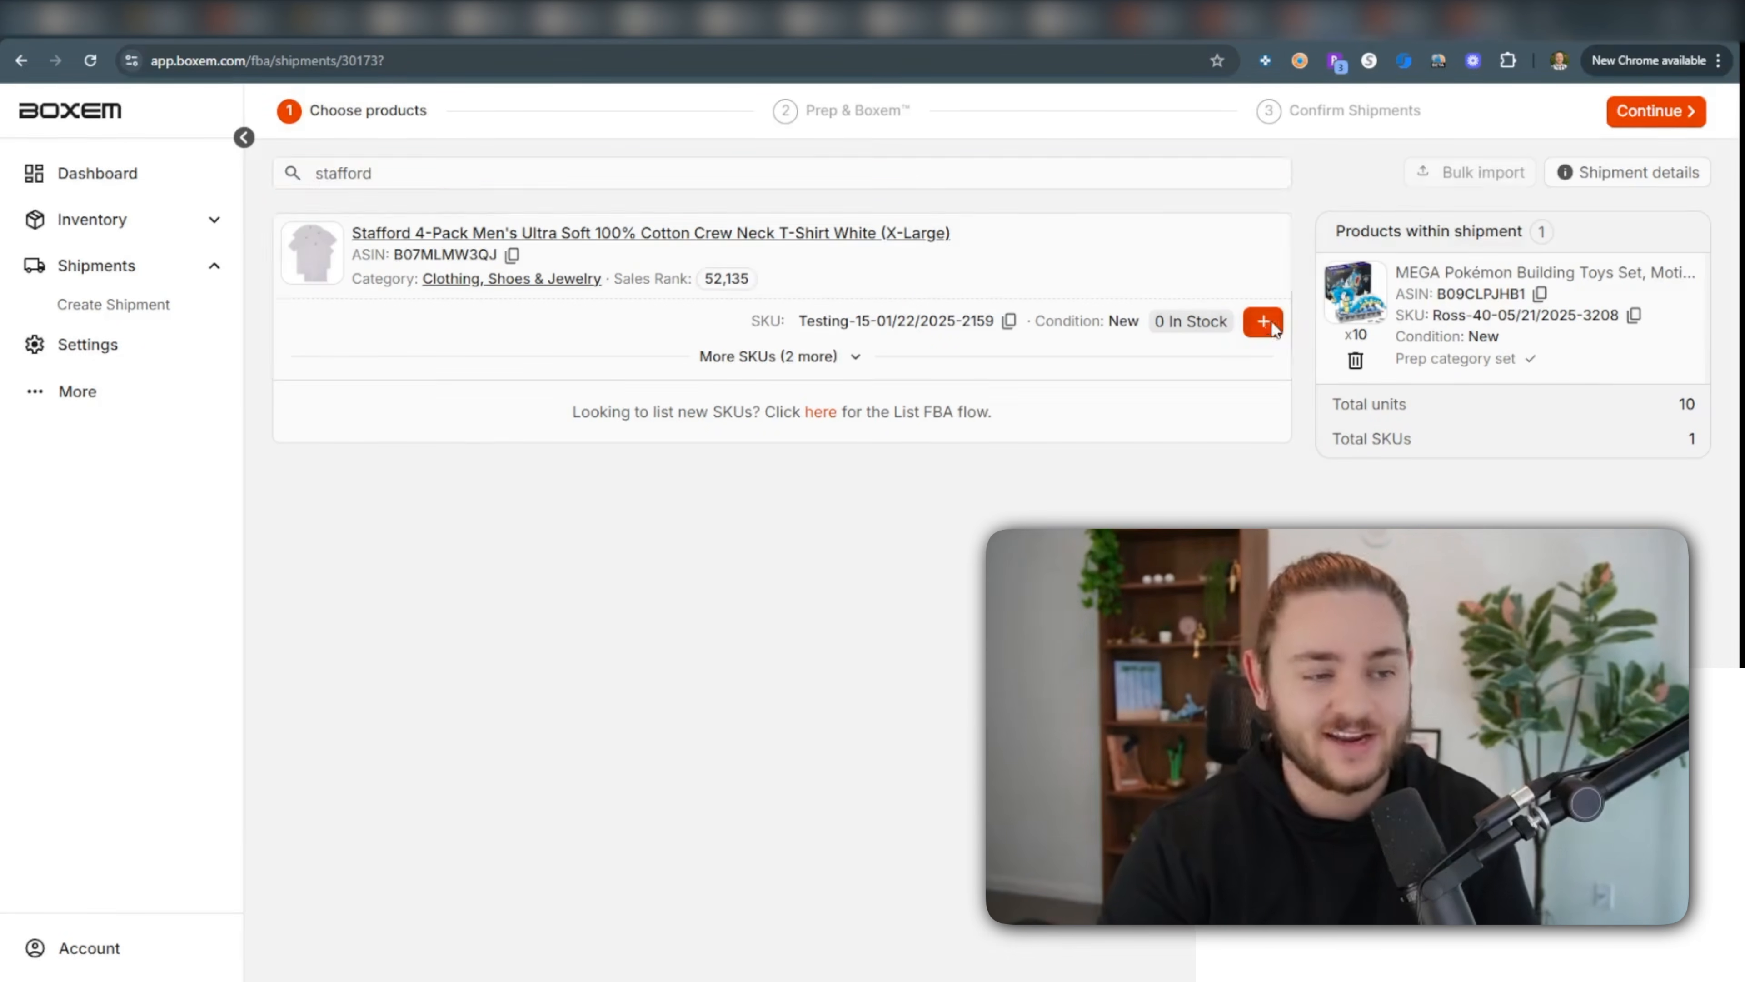
{"action": "left_click", "coordinate": [1061, 622]}
{"action": "type", "text": "JCPenny"}
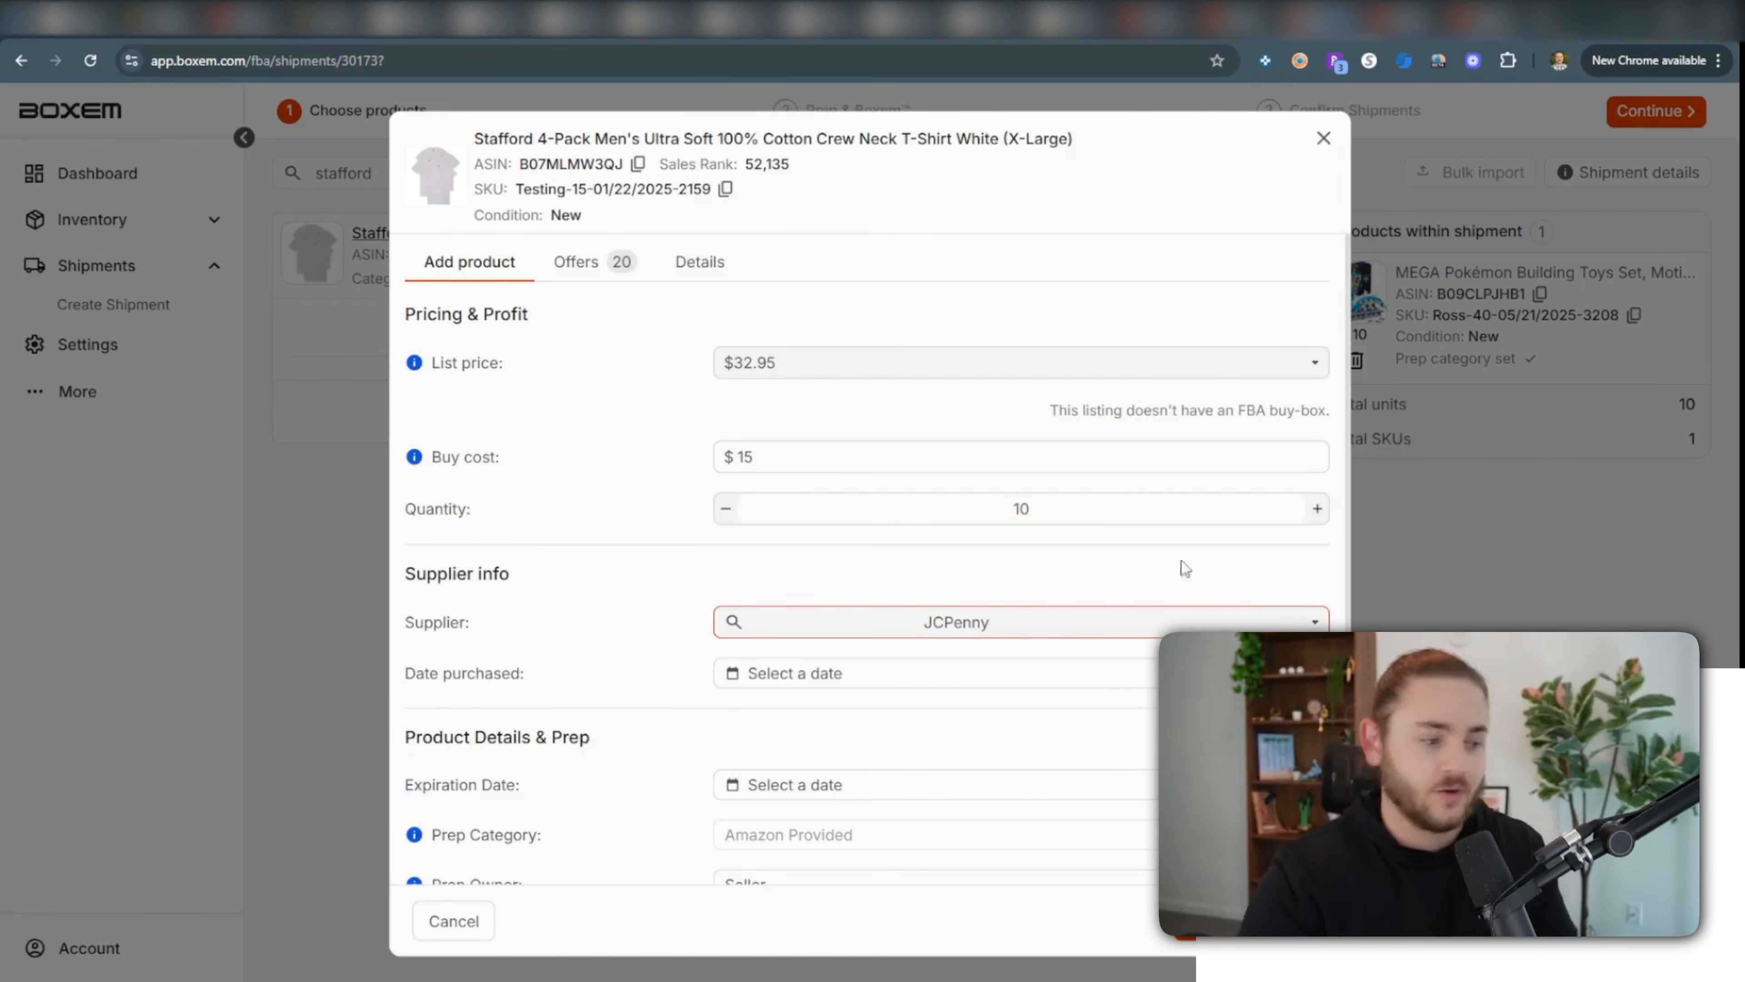
{"action": "left_click", "coordinate": [1252, 922]}
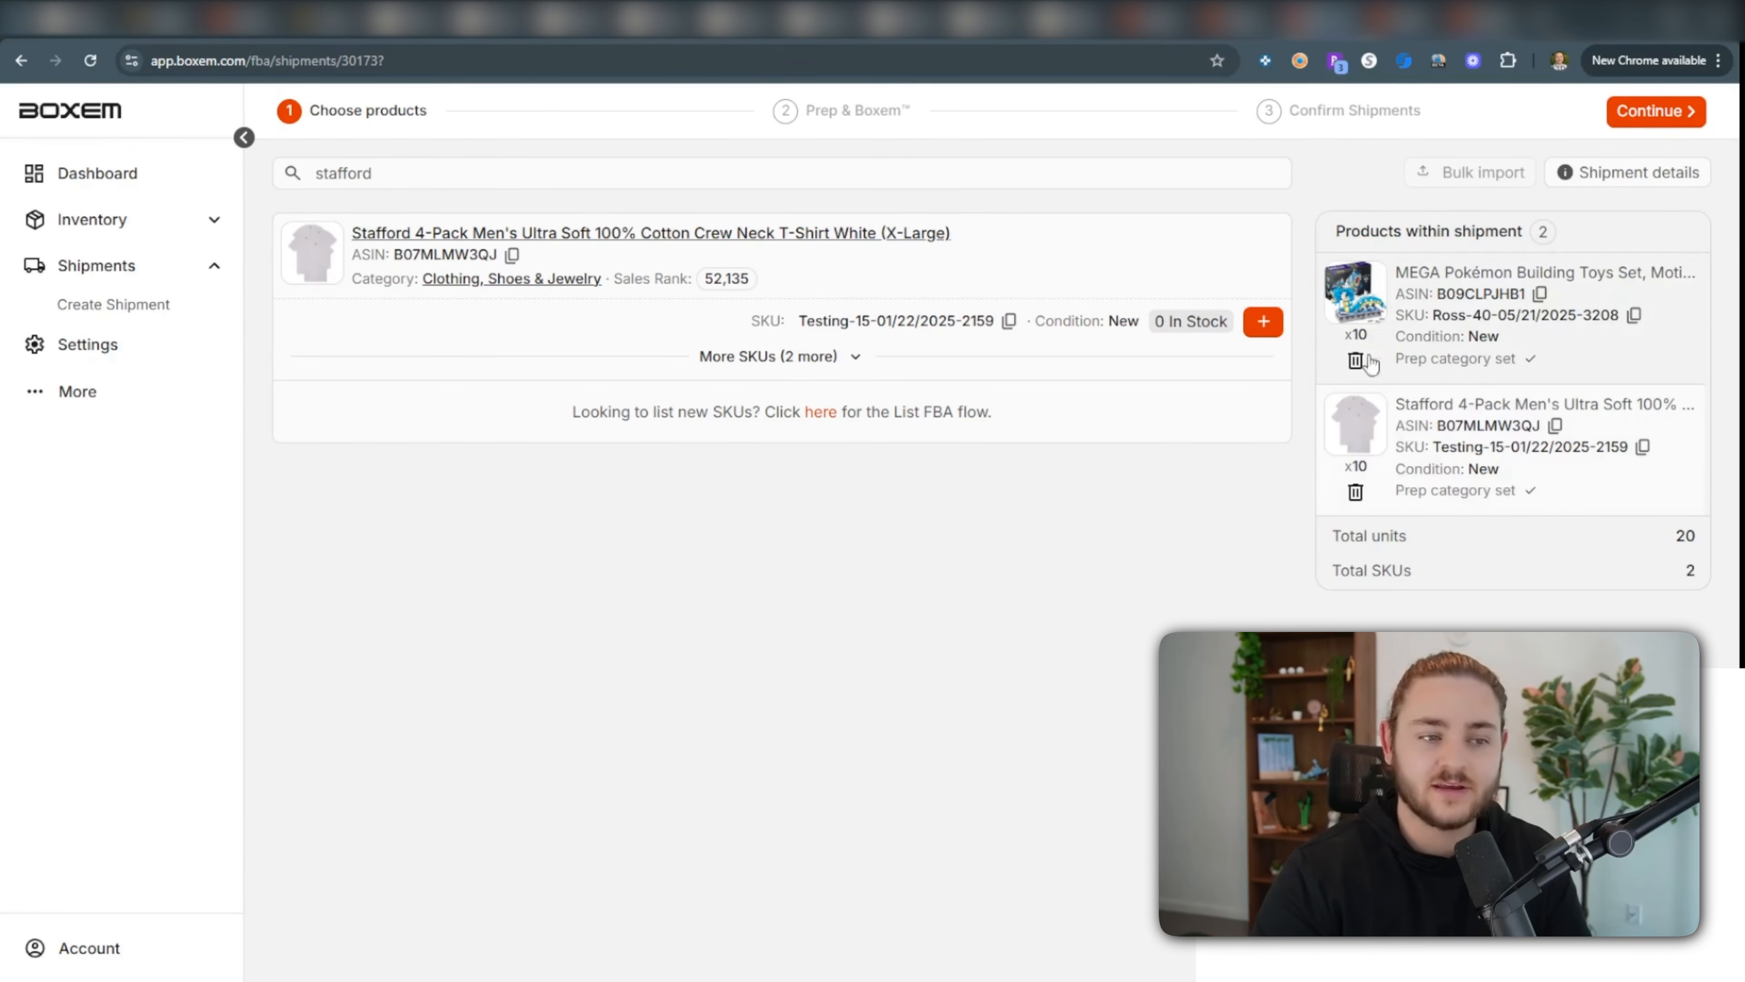
Continue to the Prep & Boxem stage and assign all 10 units of each SKU to Box 1.
{"action": "left_click", "coordinate": [1666, 112]}
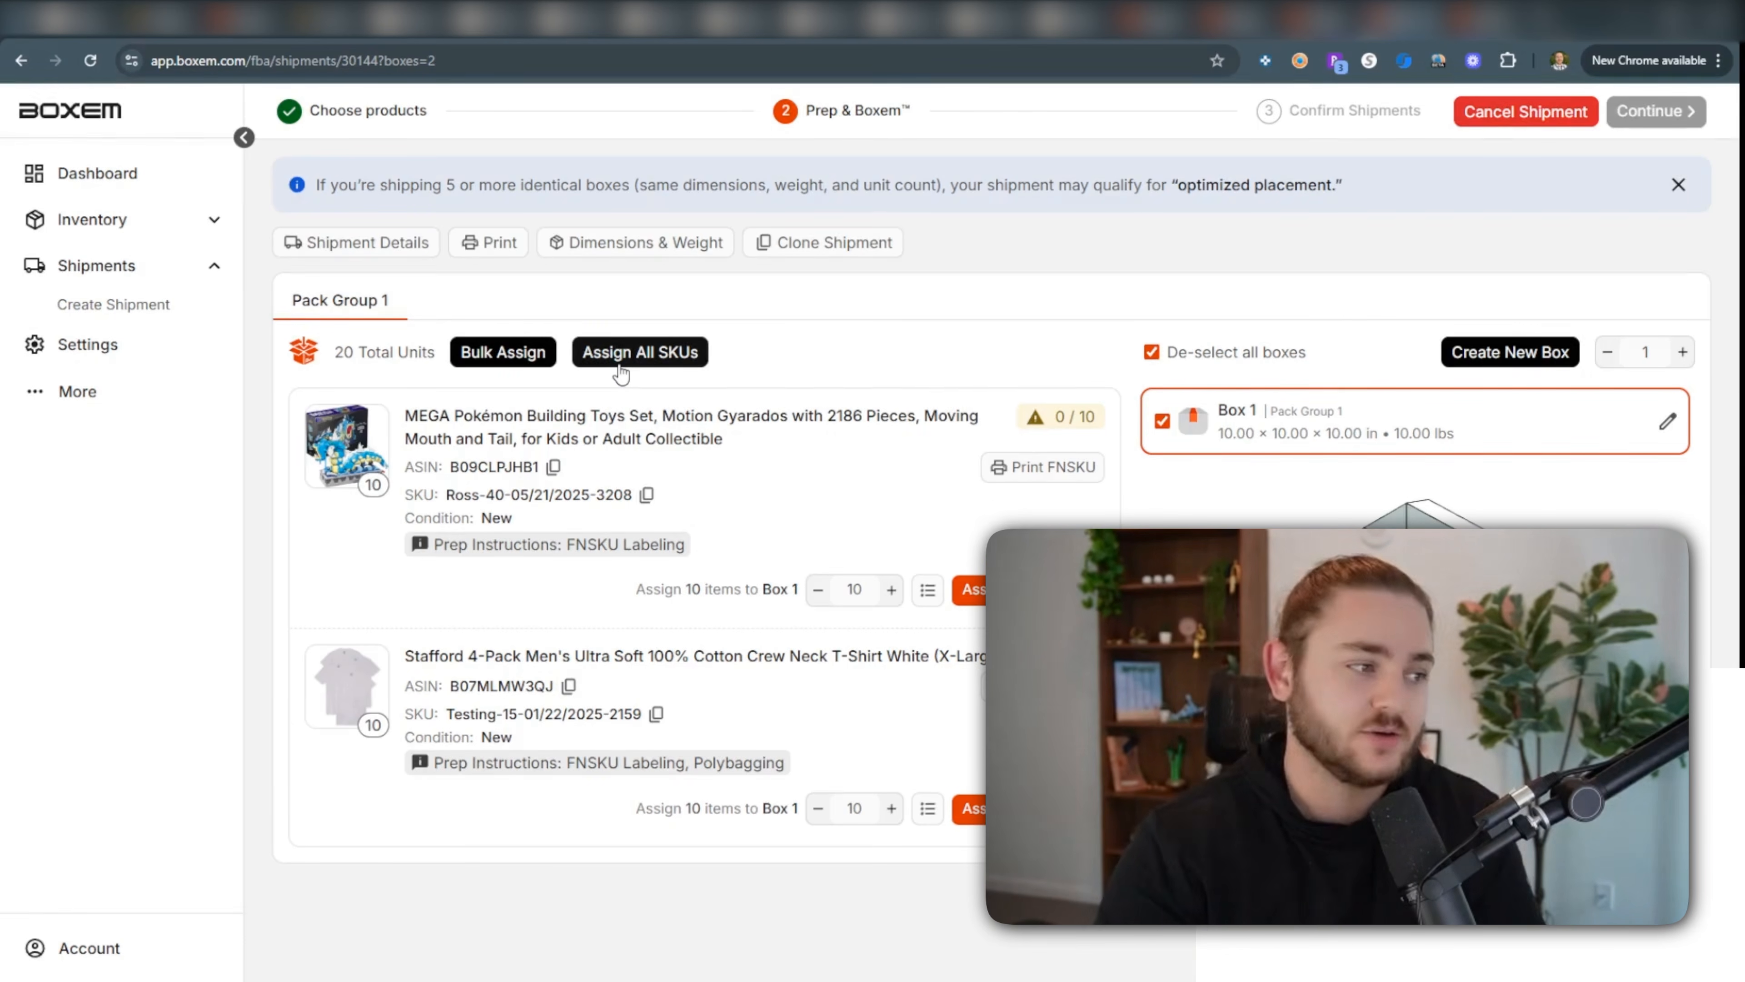
{"action": "left_click", "coordinate": [640, 352]}
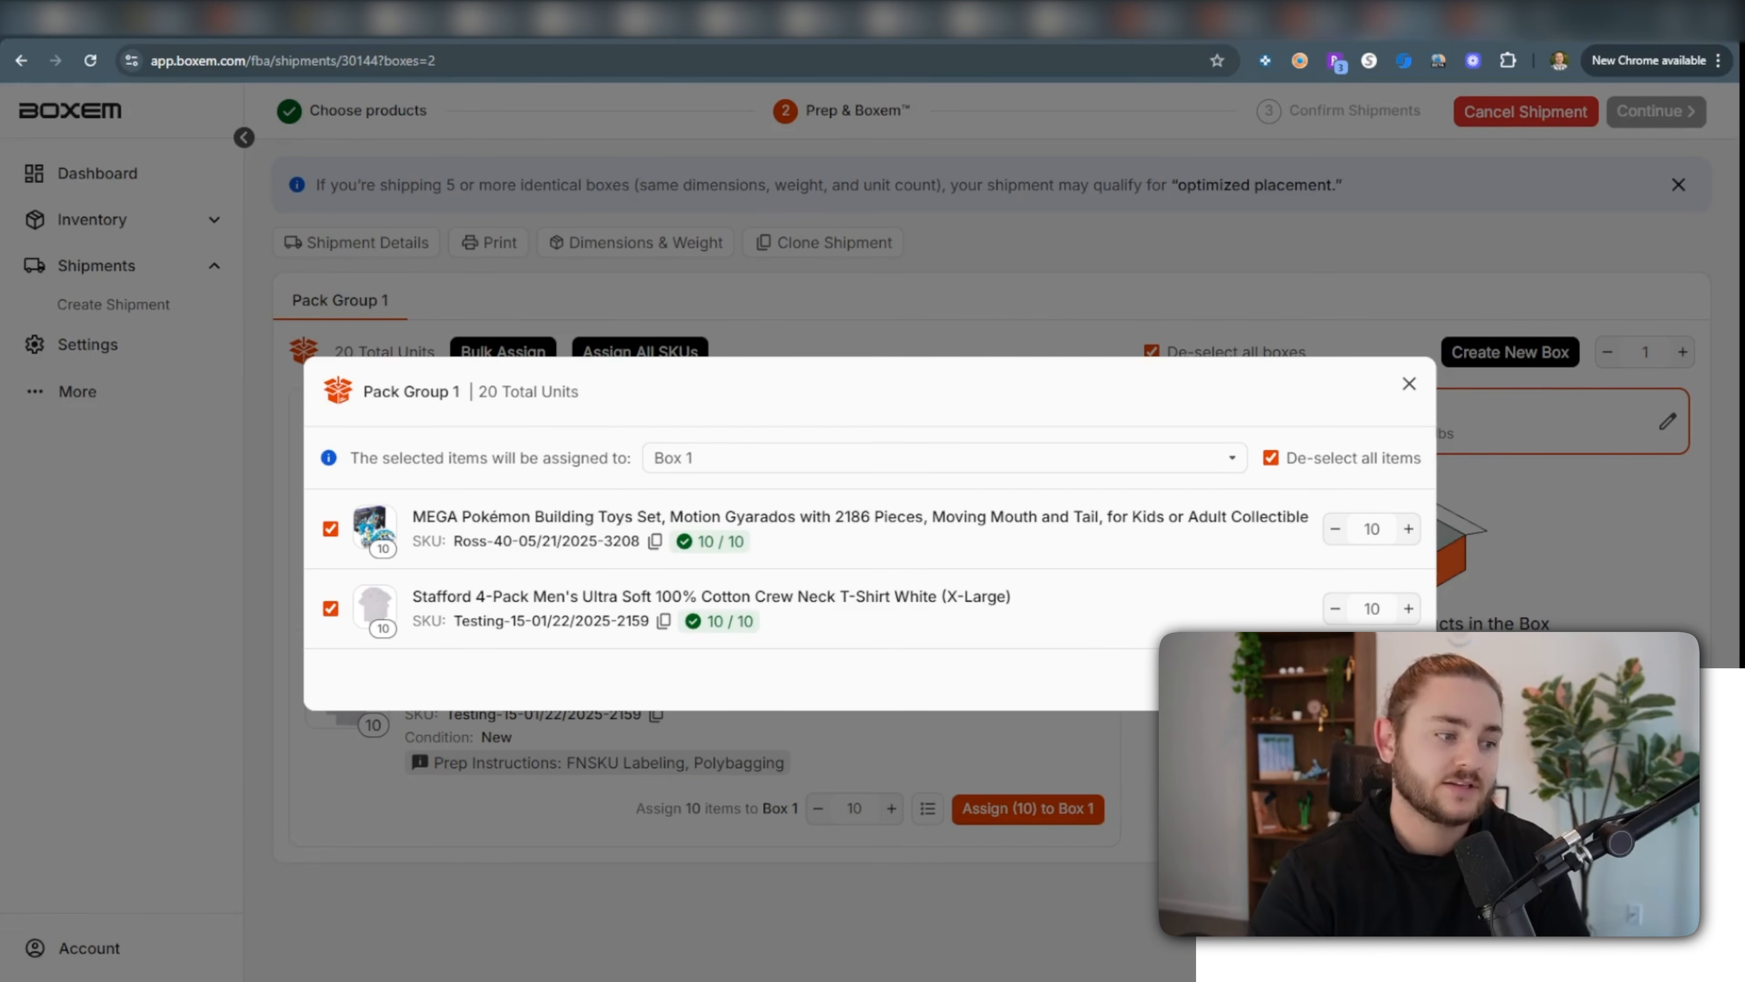
{"action": "left_click", "coordinate": [1346, 679]}
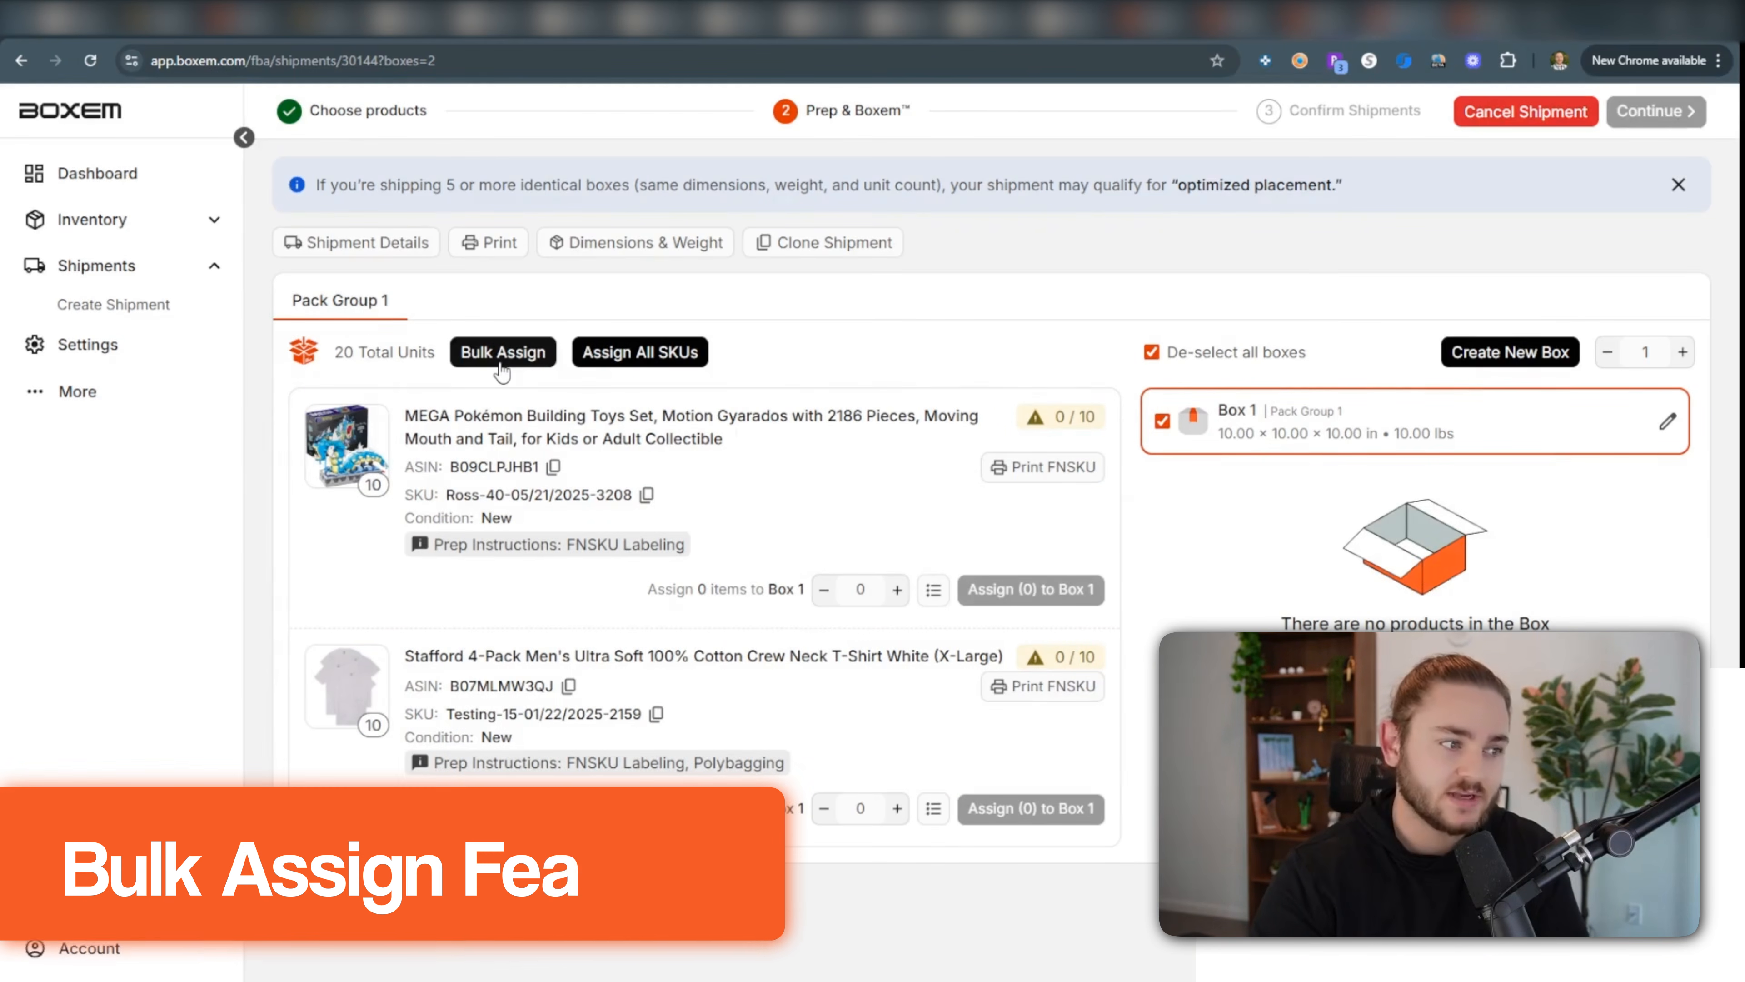
Try a bulk assignment of both SKUs, with the Gyarados set at 5 units per box in 2 boxes.
{"action": "left_click", "coordinate": [512, 366]}
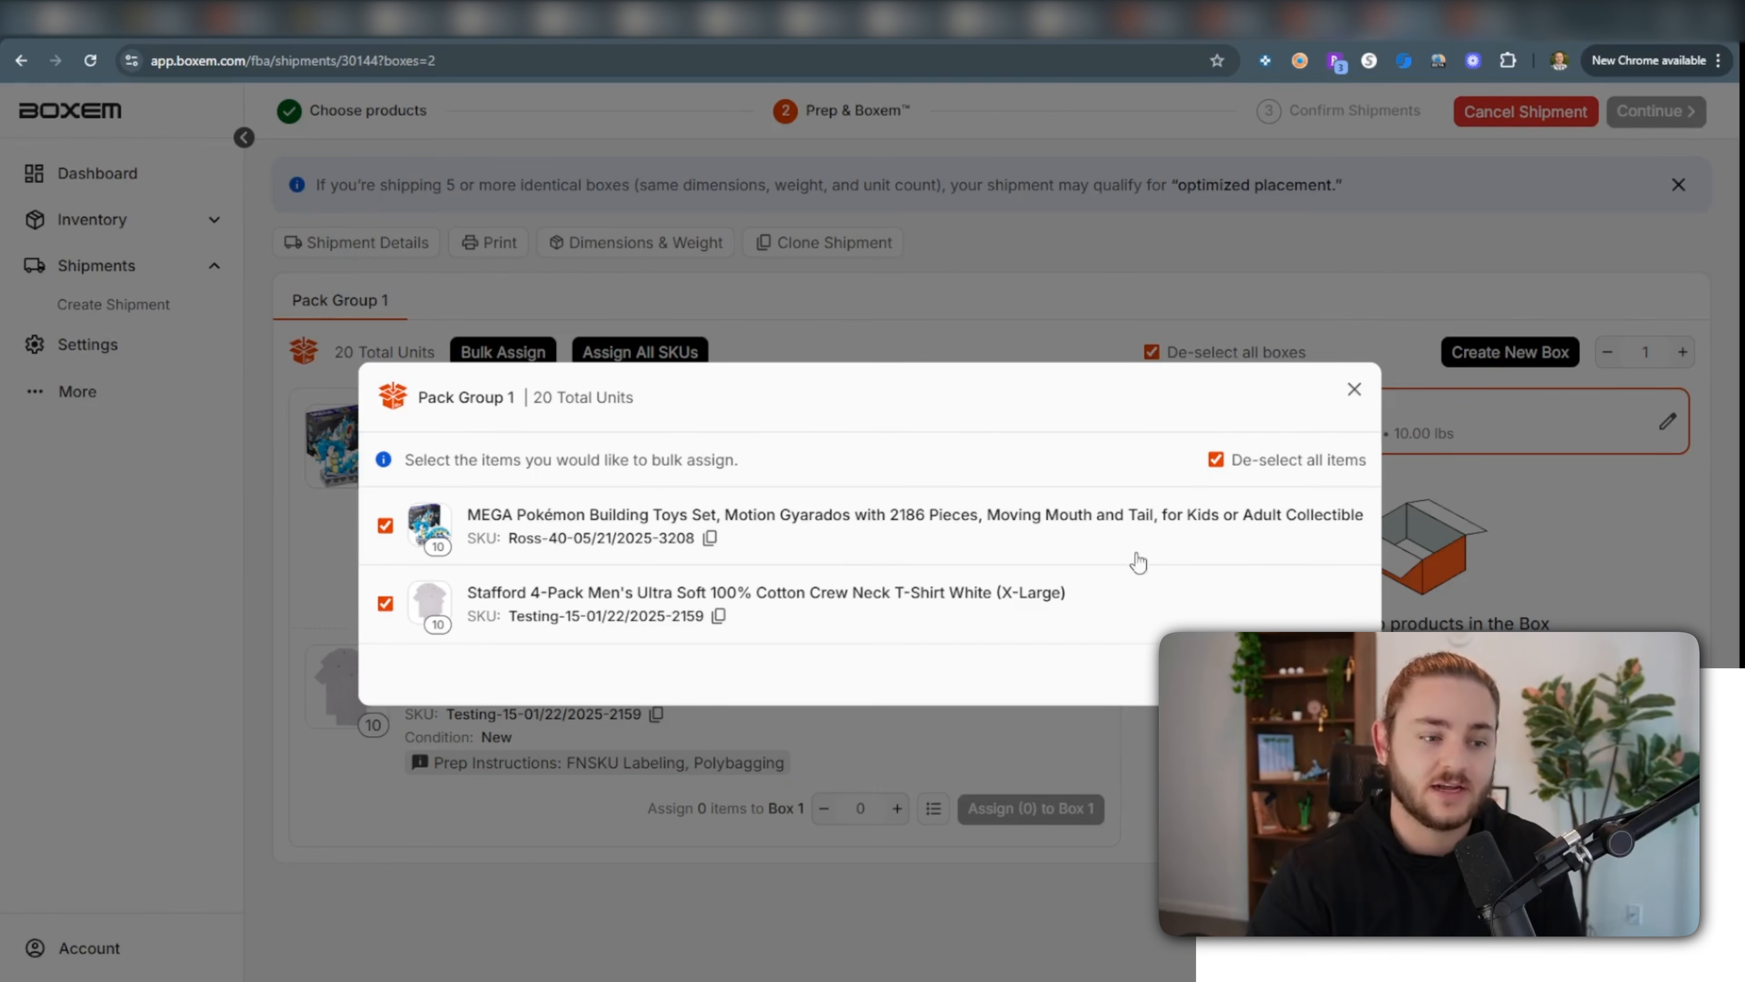
{"action": "left_click", "coordinate": [1326, 674]}
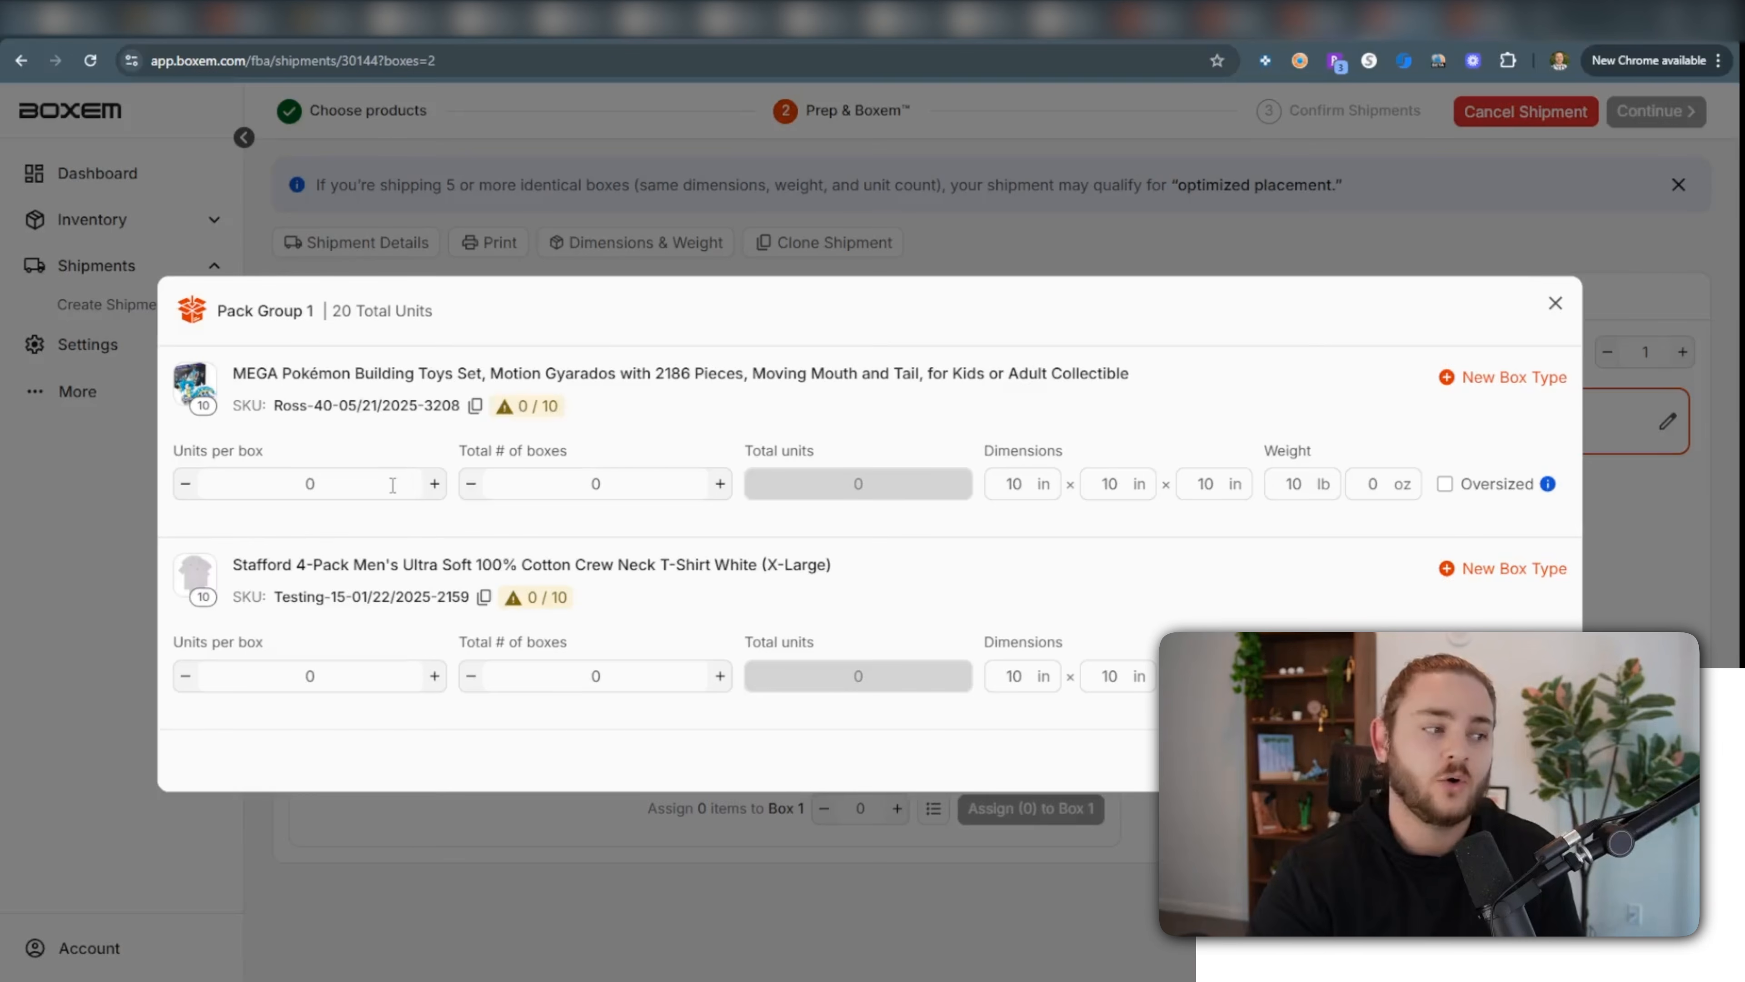
{"action": "left_click", "coordinate": [295, 490]}
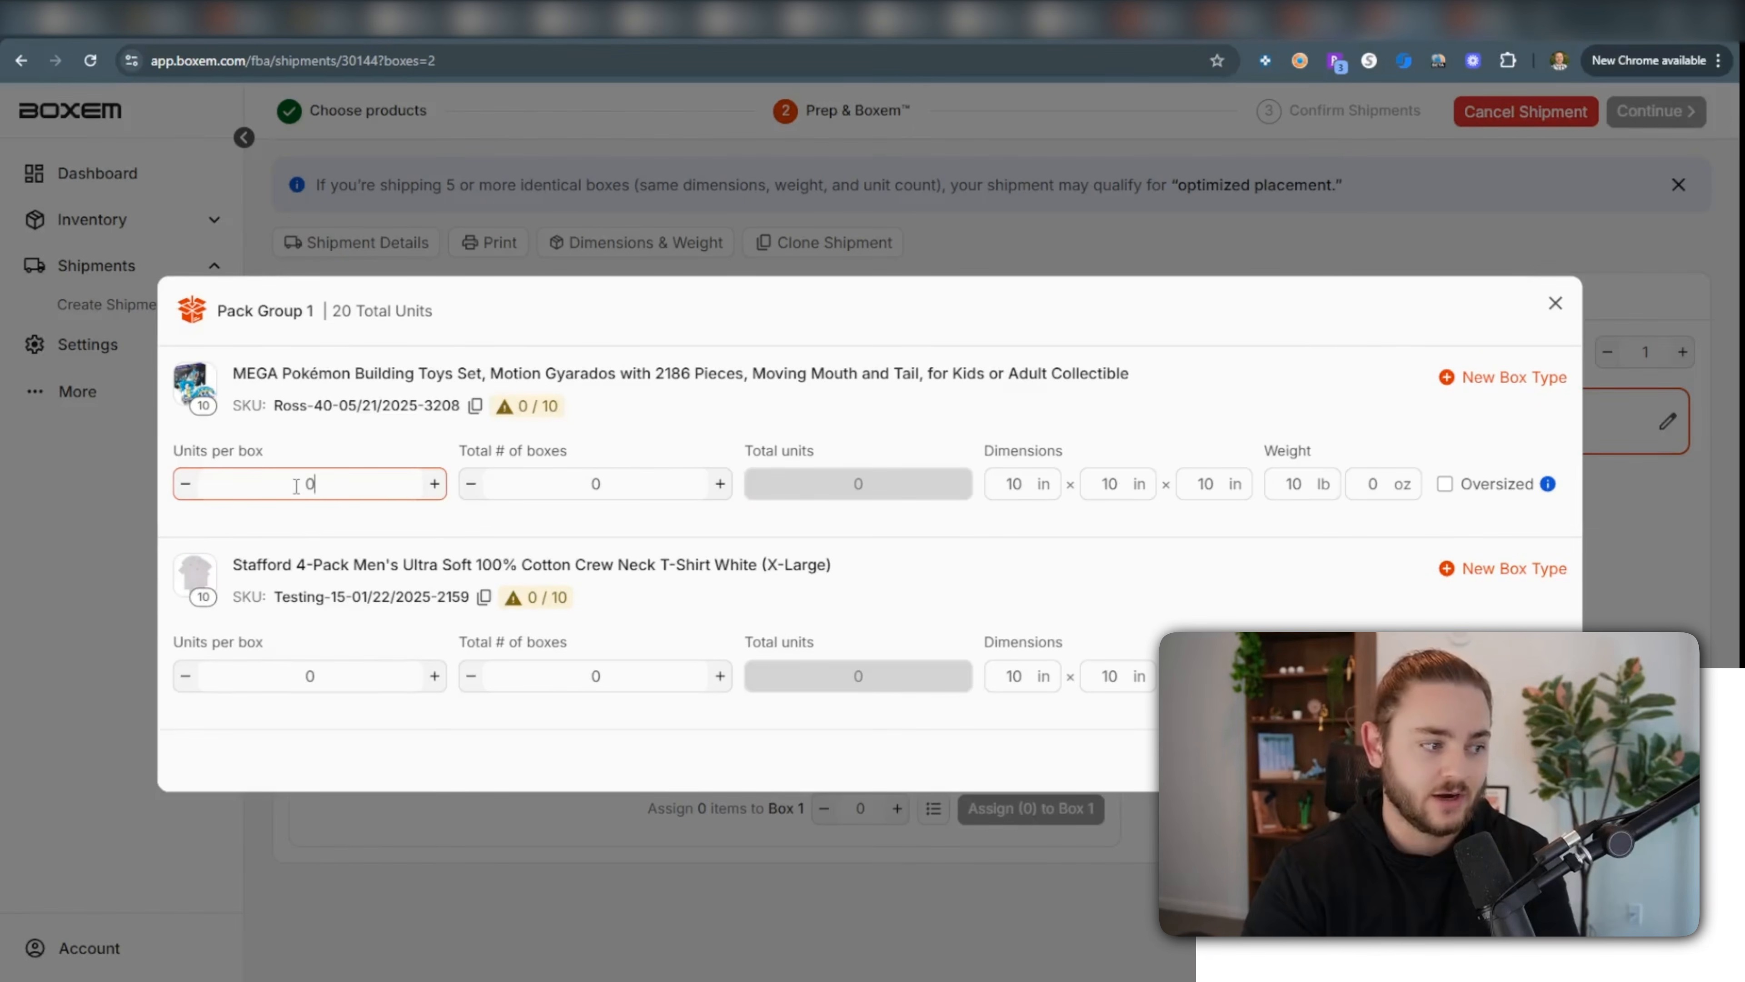
{"action": "left_click", "coordinate": [571, 487]}
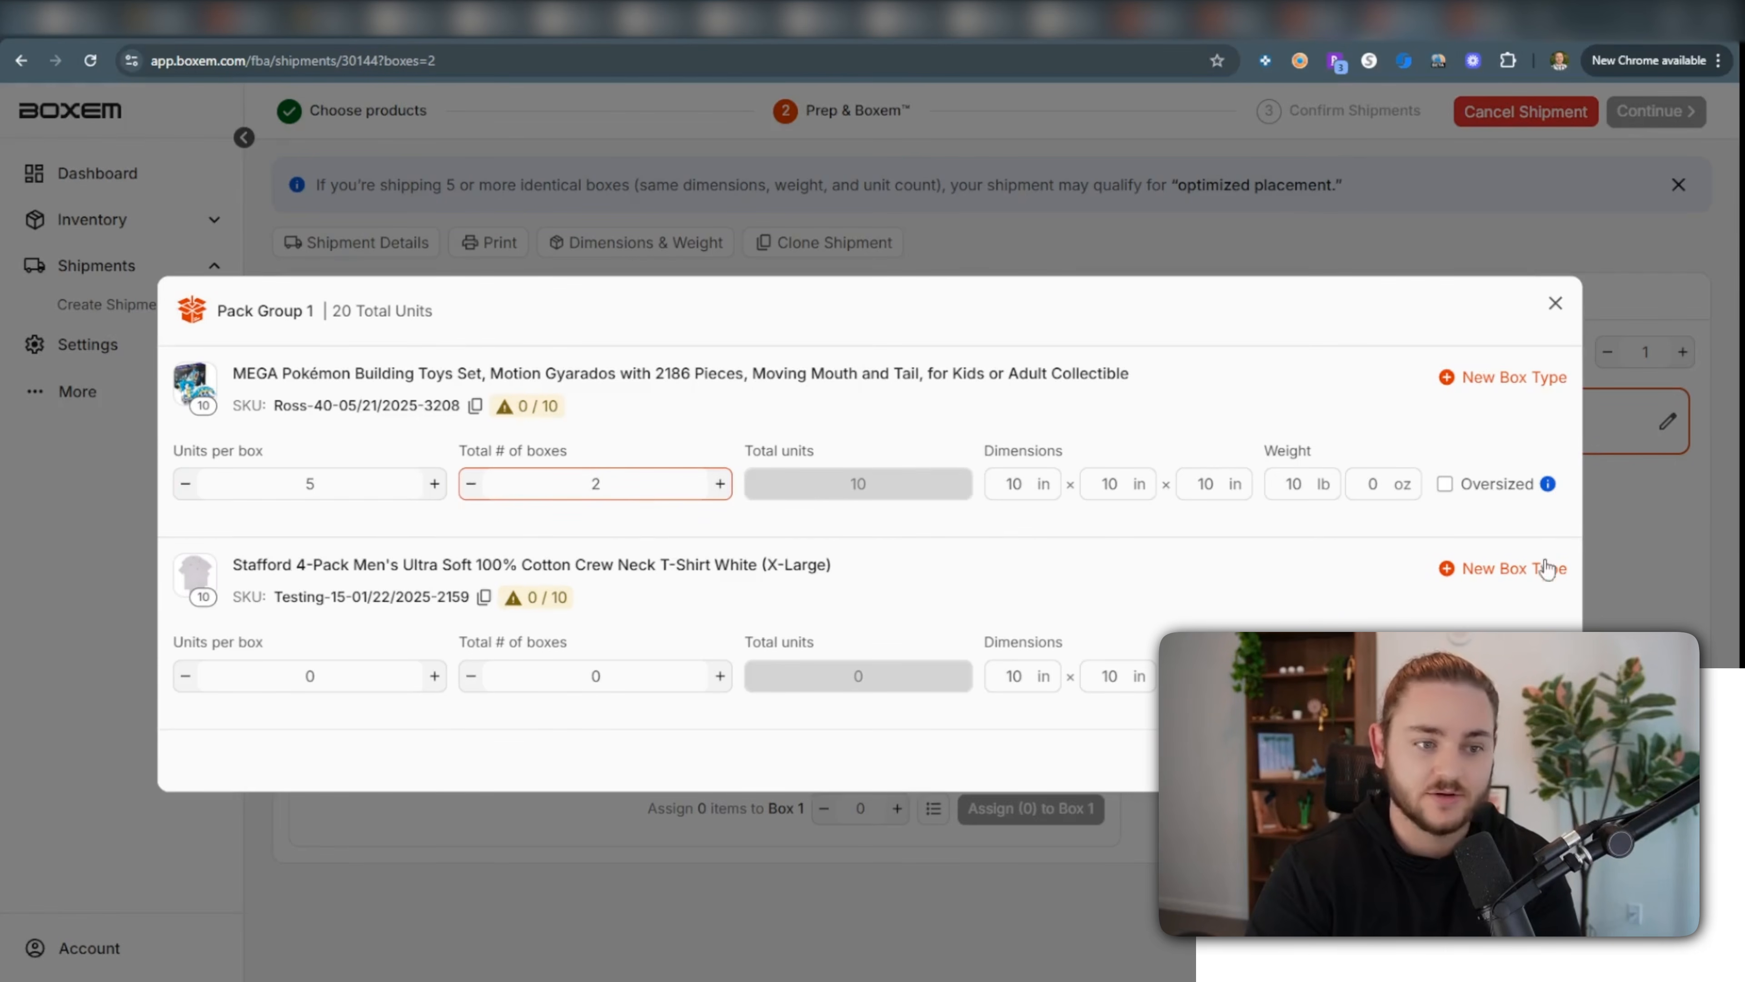
{"action": "type", "text": "2"}
{"action": "key", "text": "Return"}
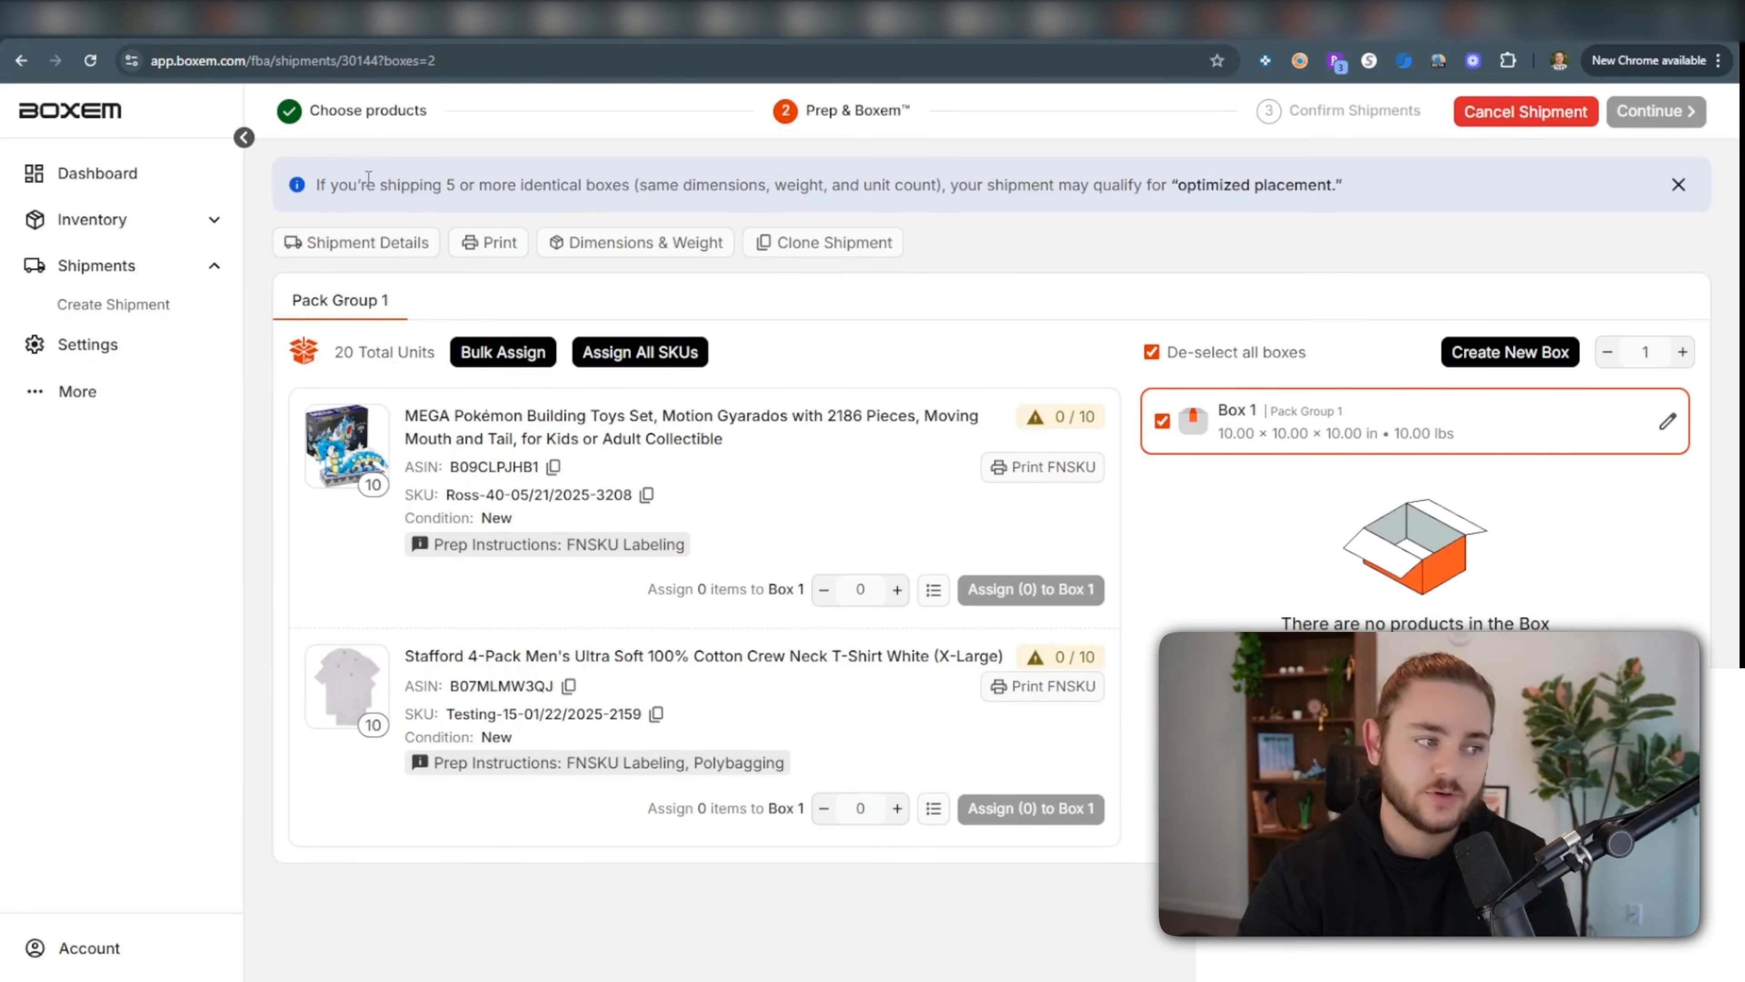
Read the notice on qualifying for optimized placement with 5 or more identical boxes.
{"action": "left_click_drag", "start_coordinate": [376, 182], "coordinate": [623, 197]}
{"action": "left_click_drag", "start_coordinate": [1102, 184], "coordinate": [1111, 186]}
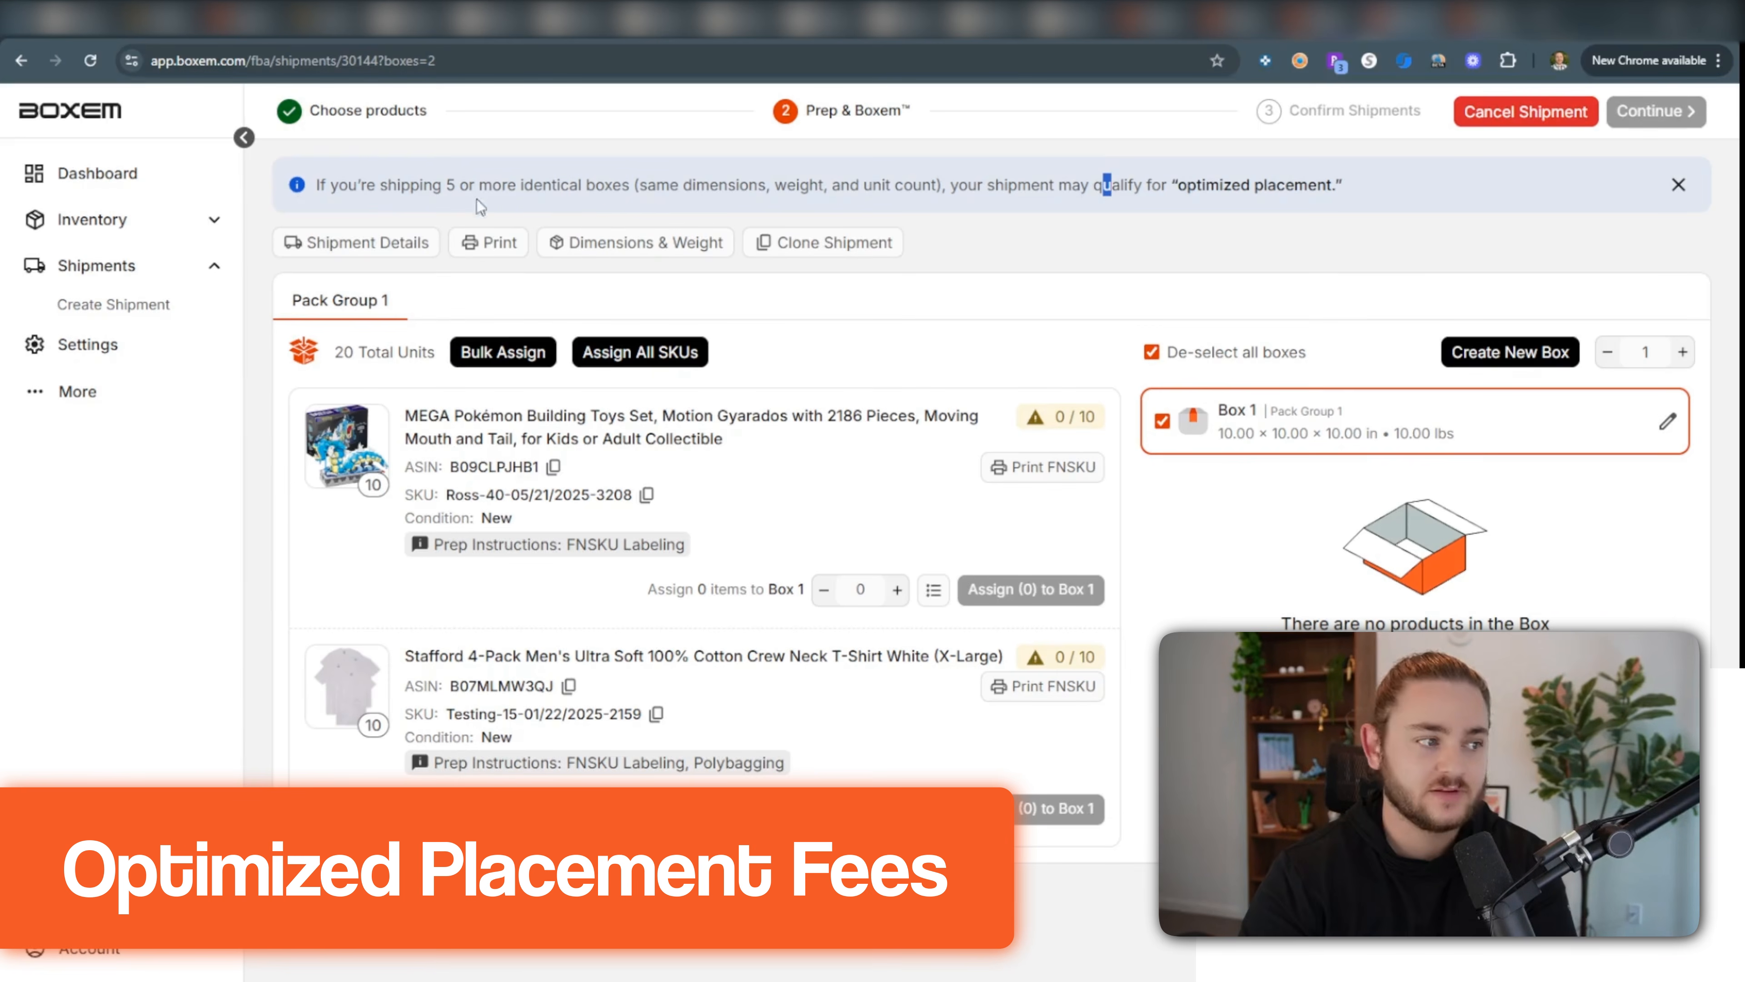
{"action": "left_click_drag", "start_coordinate": [444, 184], "coordinate": [941, 186]}
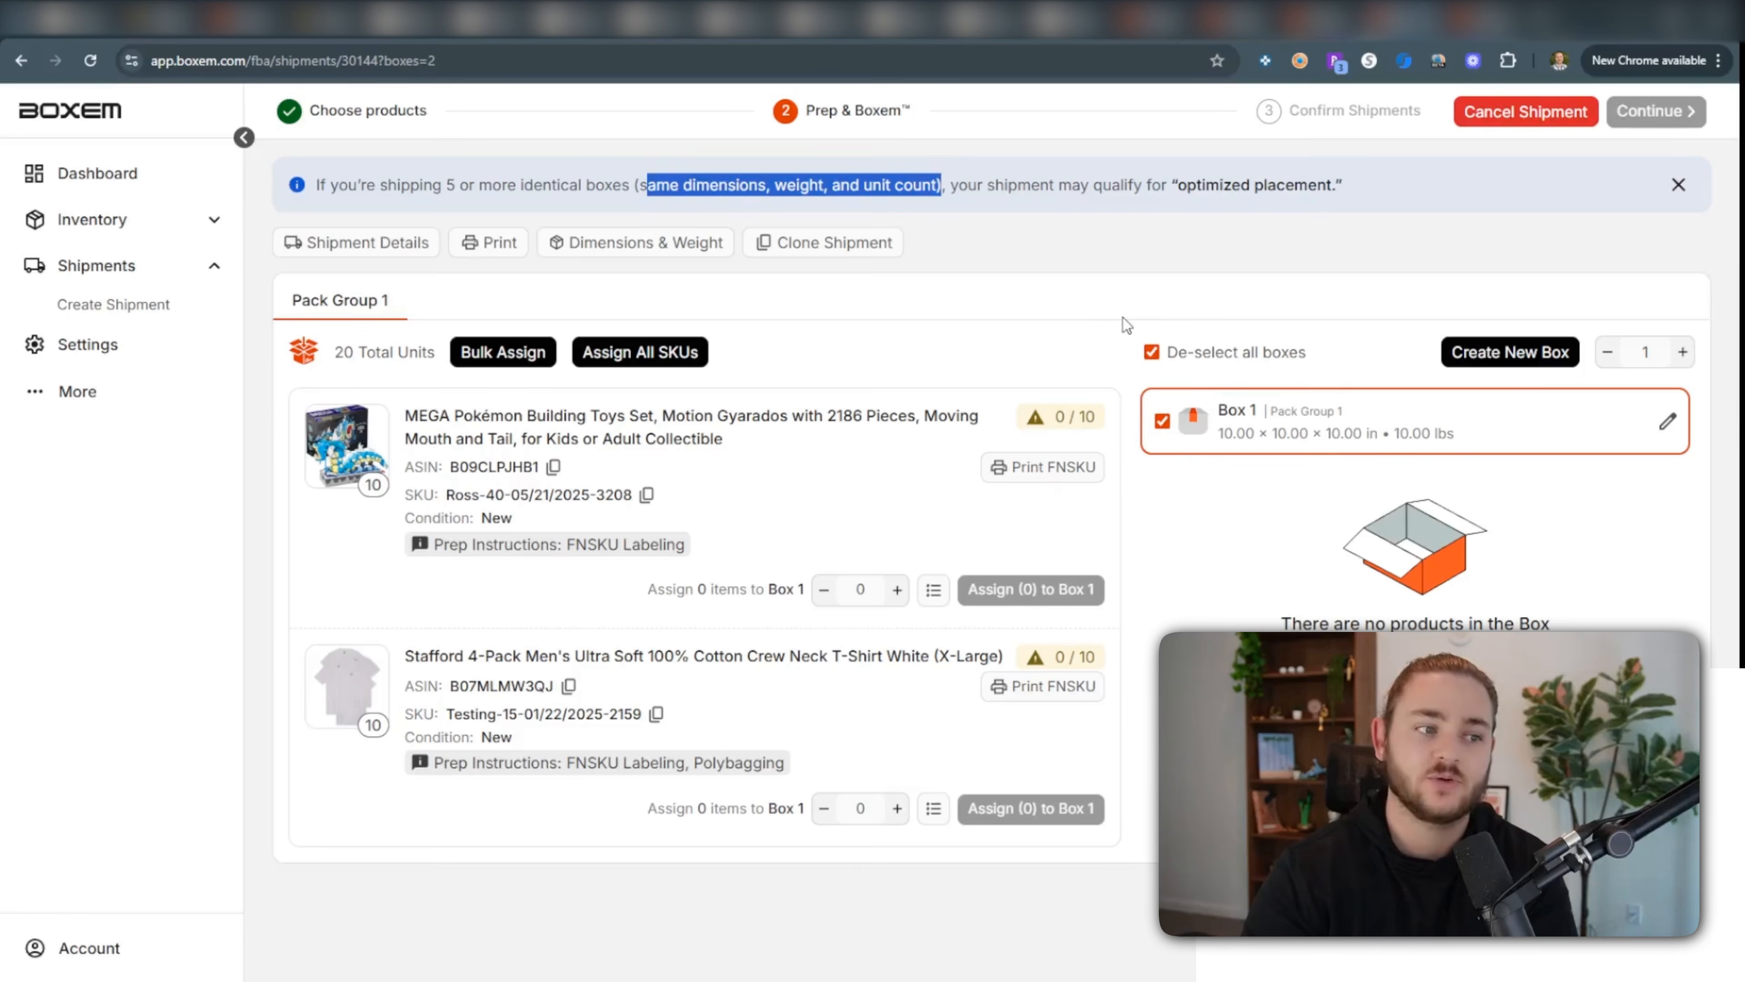
{"action": "left_click", "coordinate": [1122, 318]}
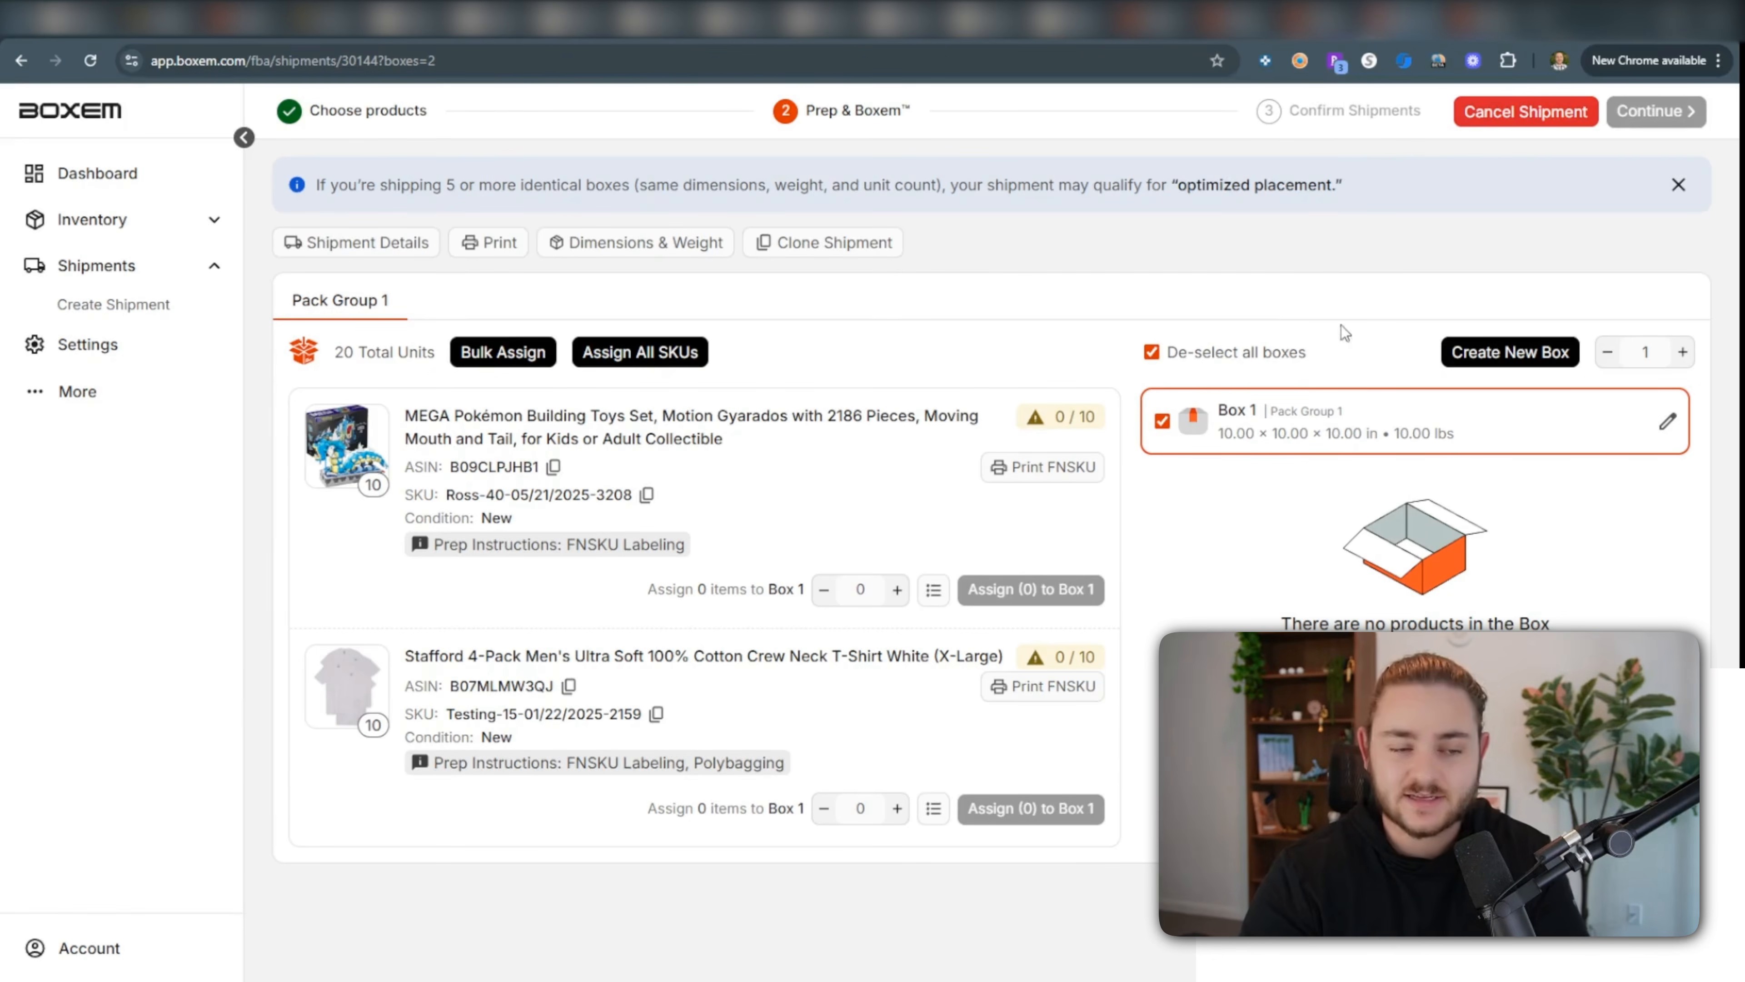
Create 4 additional boxes in Pack Group 1 and select all the boxes.
{"action": "double_click", "coordinate": [1663, 367]}
{"action": "type", "text": "4"}
{"action": "left_click", "coordinate": [1501, 352]}
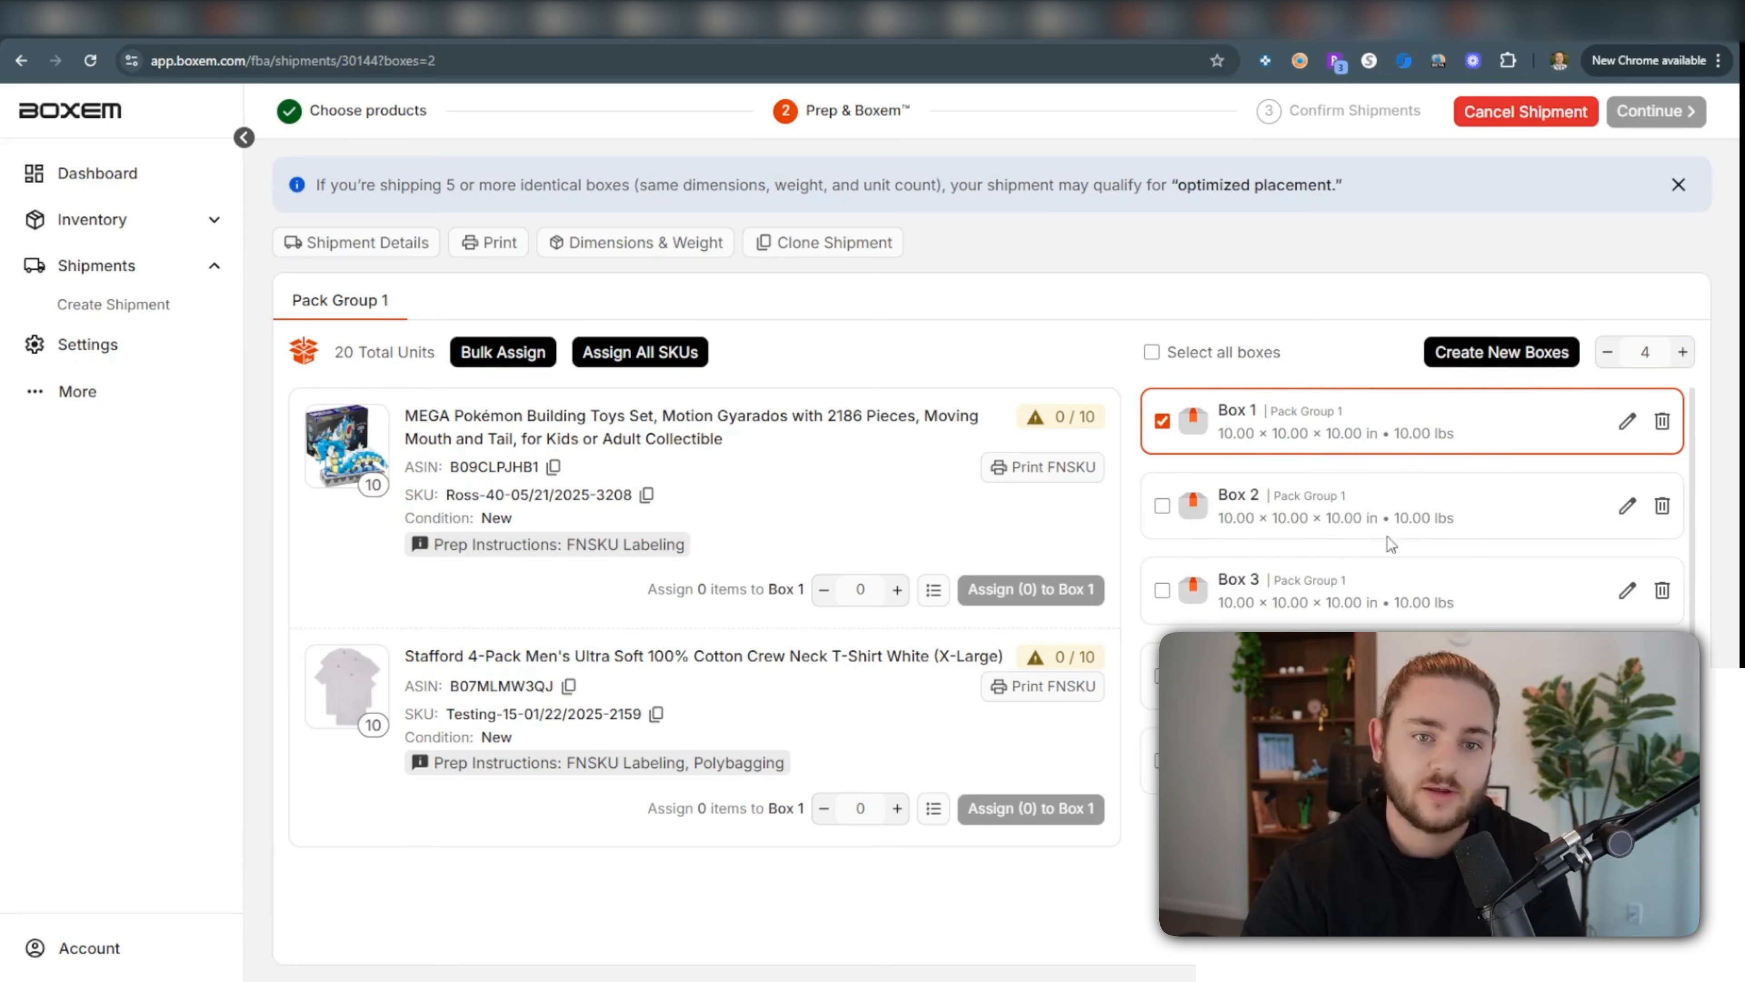
{"action": "left_click", "coordinate": [1152, 352]}
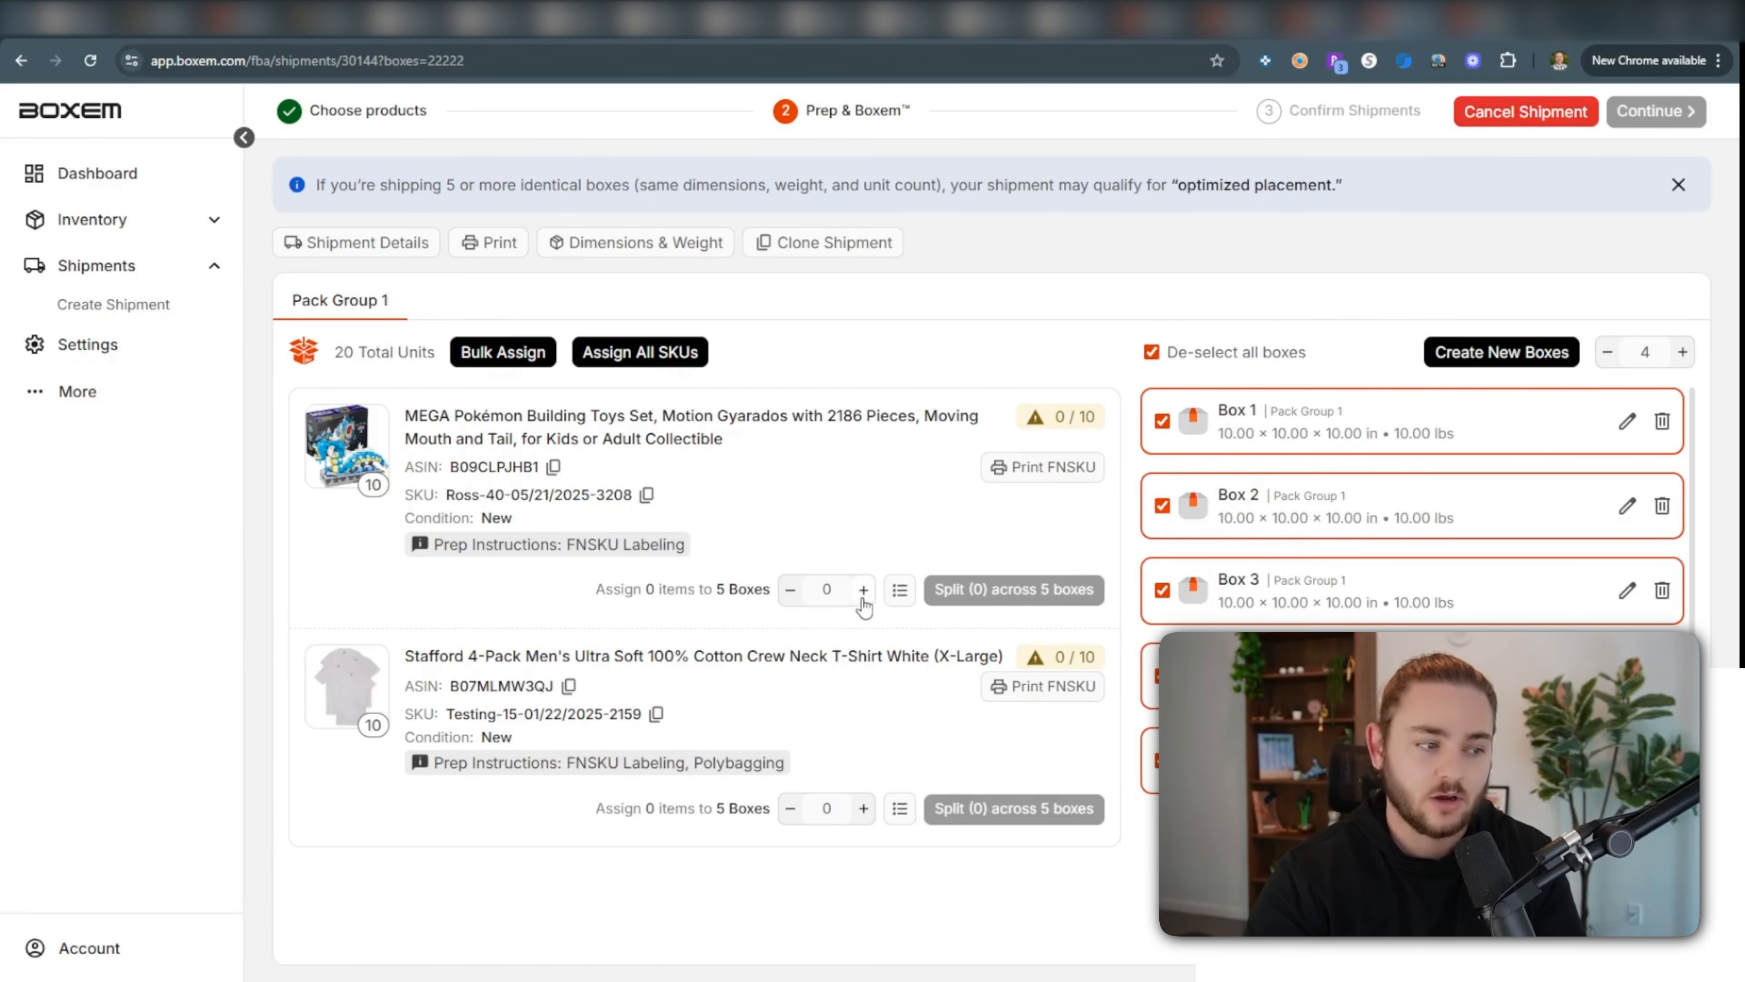
Split all 10 Gyarados units and all 10 Stafford T-shirt units evenly across the 5 selected boxes.
{"action": "left_click", "coordinate": [821, 591]}
{"action": "type", "text": "10"}
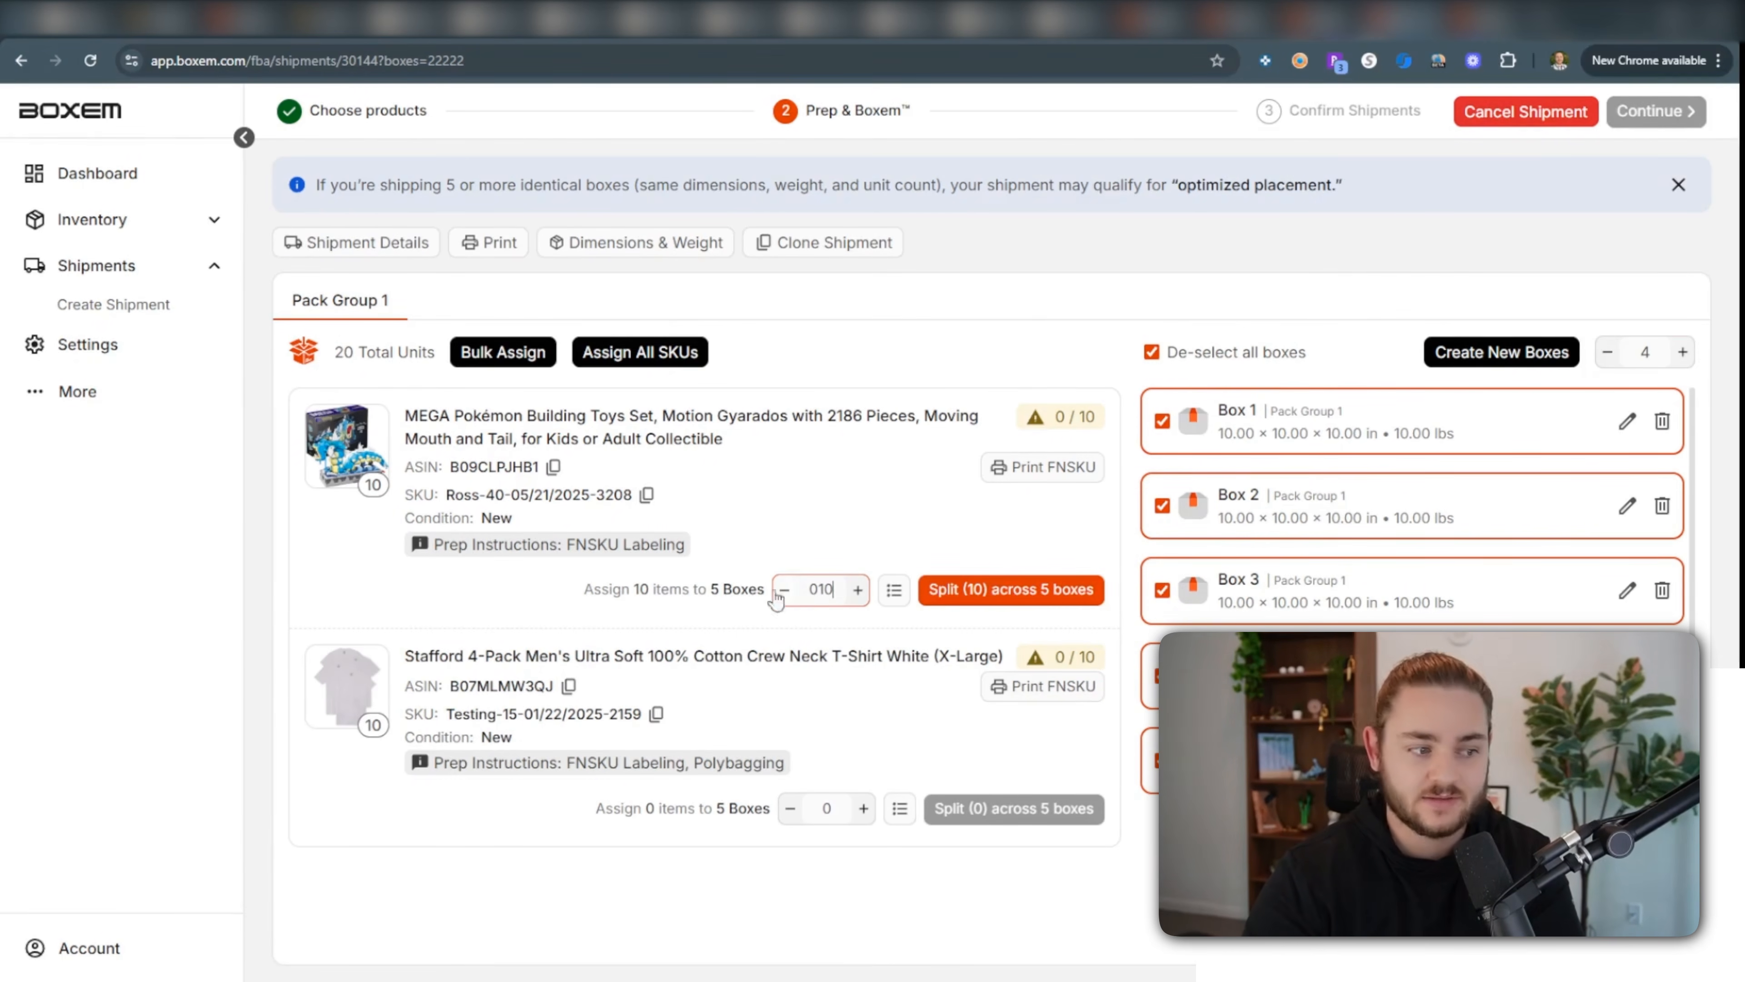
{"action": "left_click", "coordinate": [1094, 590]}
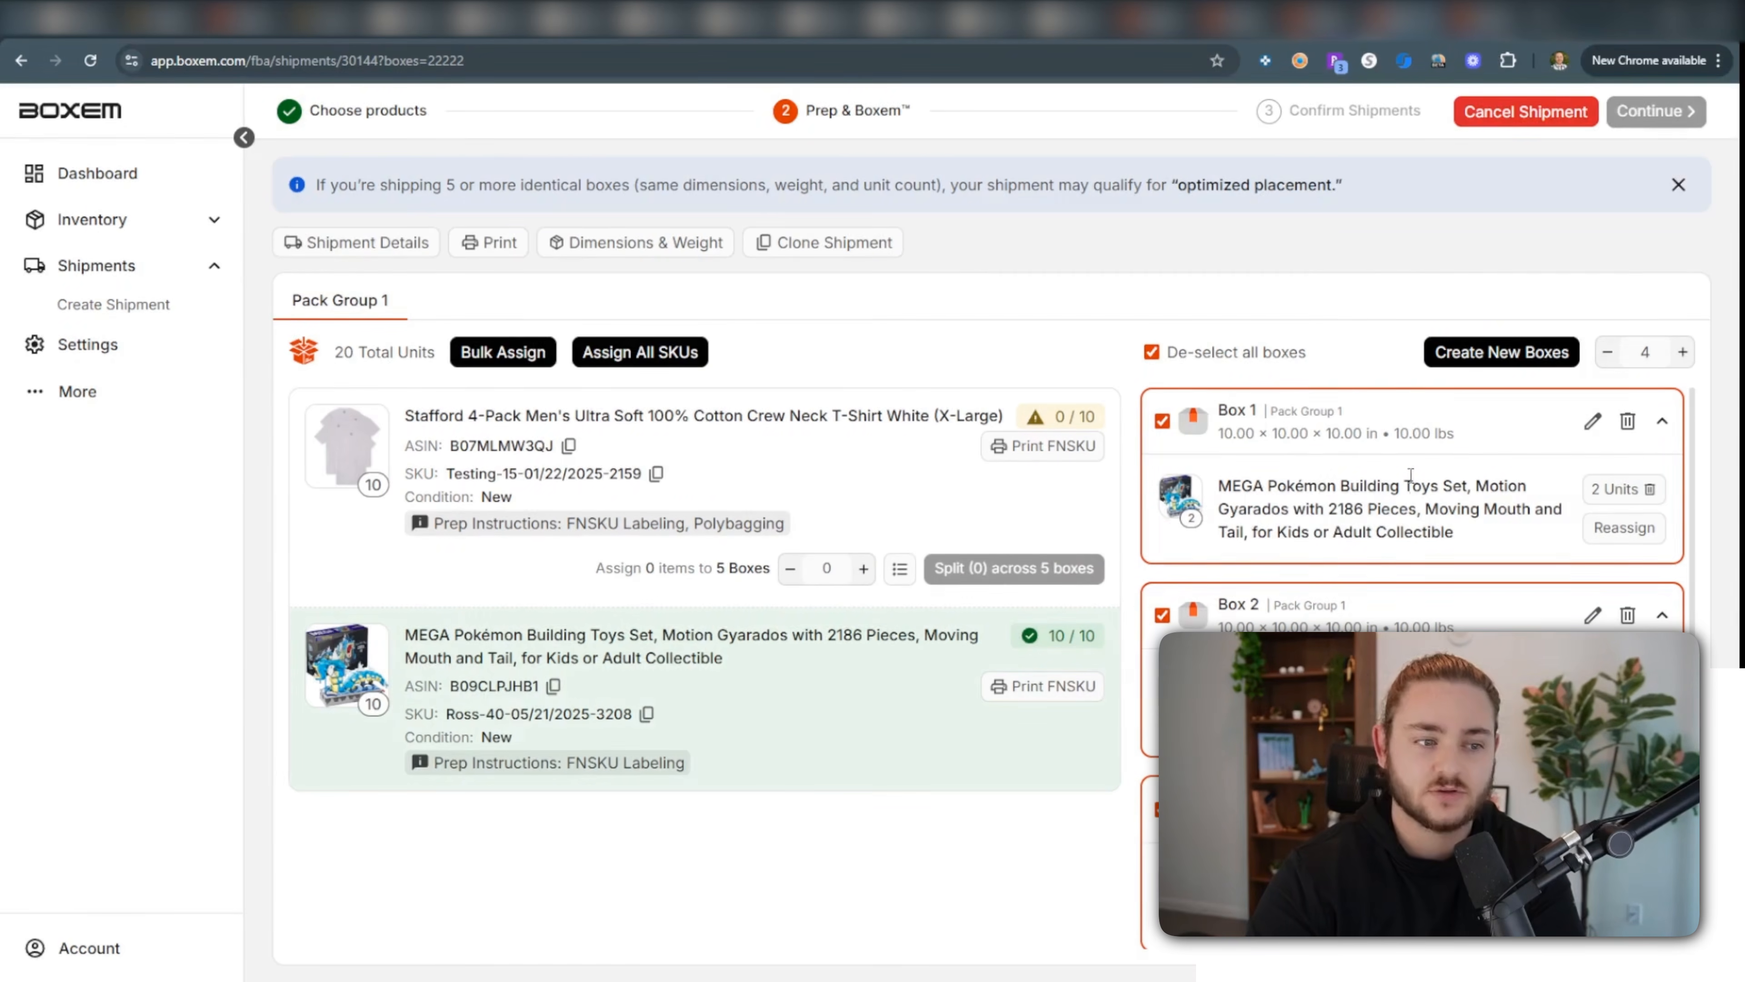
{"action": "scroll", "coordinate": [1418, 522], "scroll_direction": "down", "scroll_amount": 5}
{"action": "scroll", "coordinate": [1417, 523], "scroll_direction": "up", "scroll_amount": 5}
{"action": "left_click", "coordinate": [832, 575]}
{"action": "type", "text": "1"}
{"action": "left_click", "coordinate": [1011, 568]}
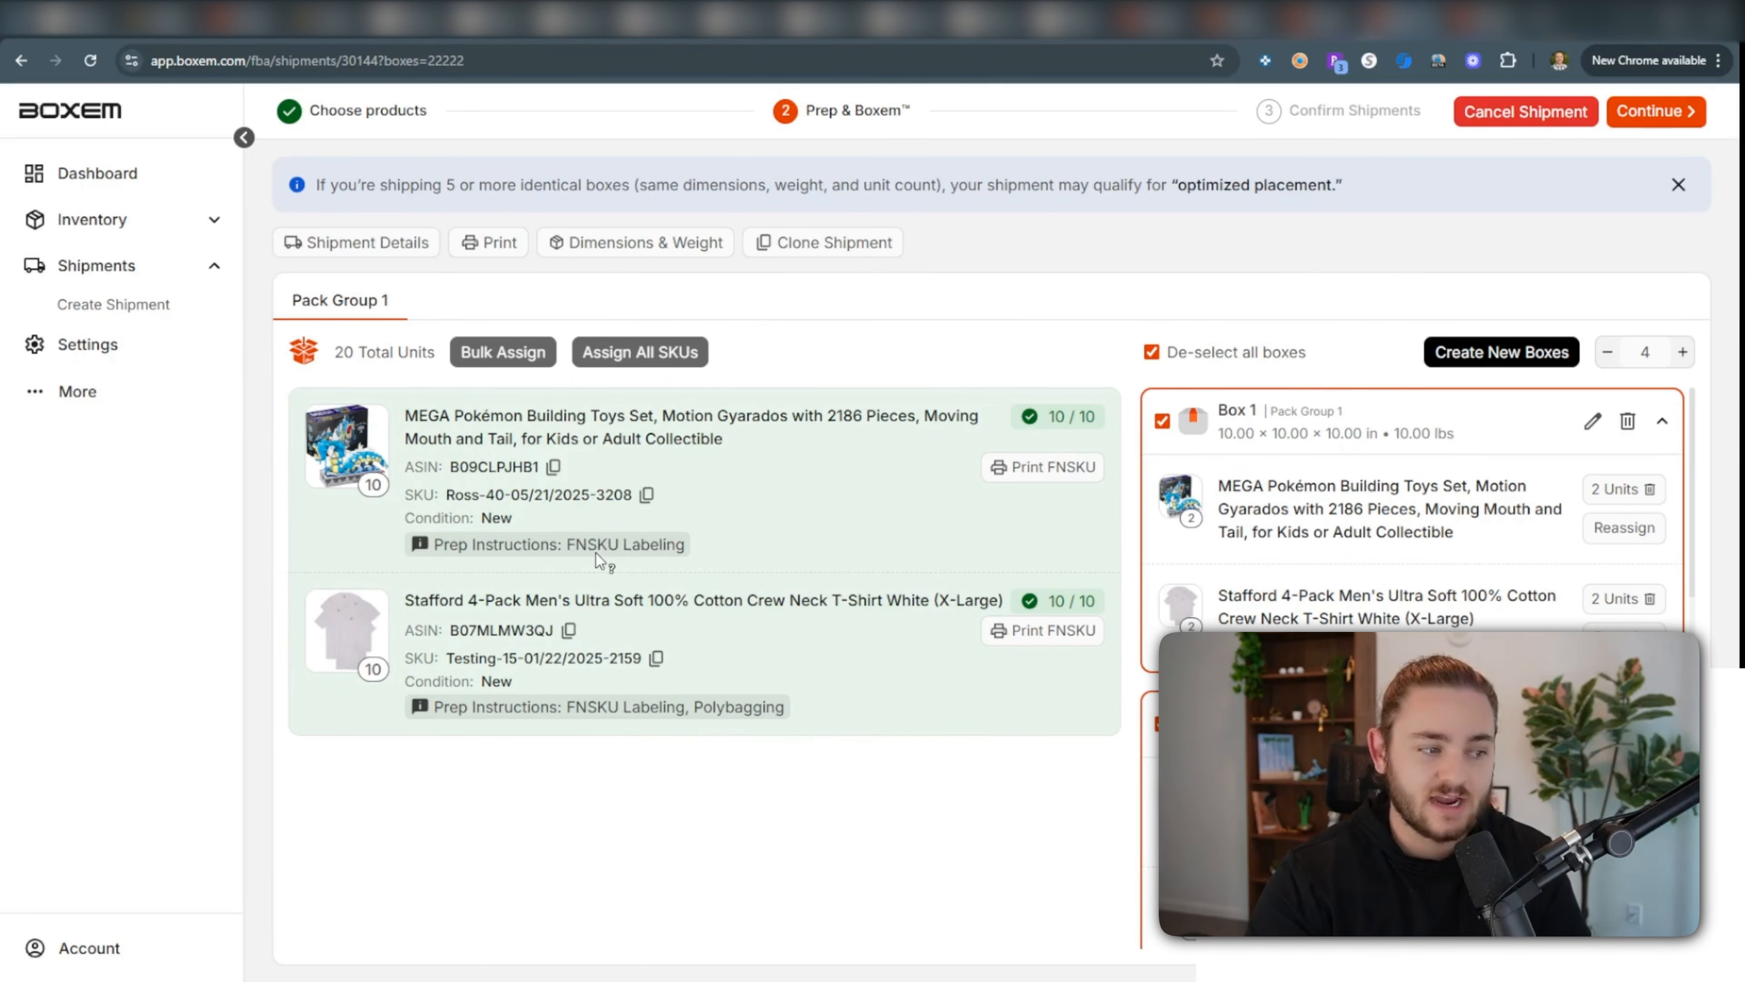
Check both products' prep instructions and view the Amazon product page for the Rollo 2x1 barcode labels.
{"action": "mouse_move", "coordinate": [582, 553]}
{"action": "left_click", "coordinate": [969, 48]}
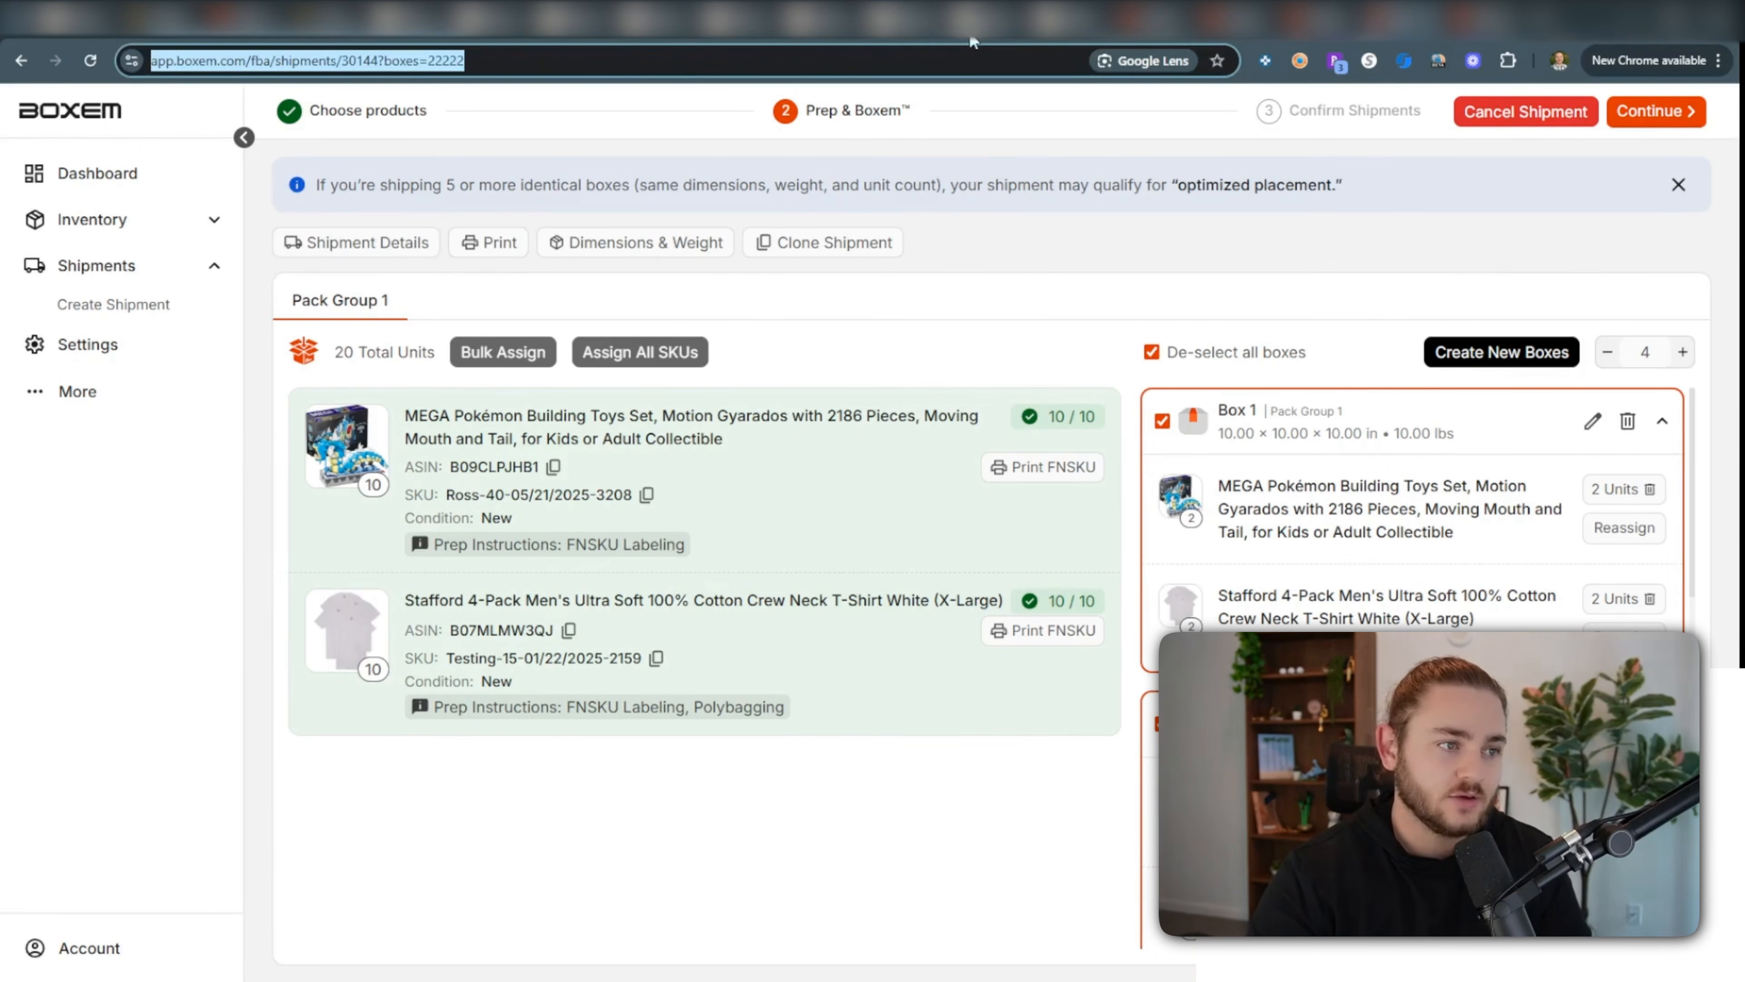
{"action": "left_click", "coordinate": [971, 31]}
{"action": "left_click", "coordinate": [1063, 43]}
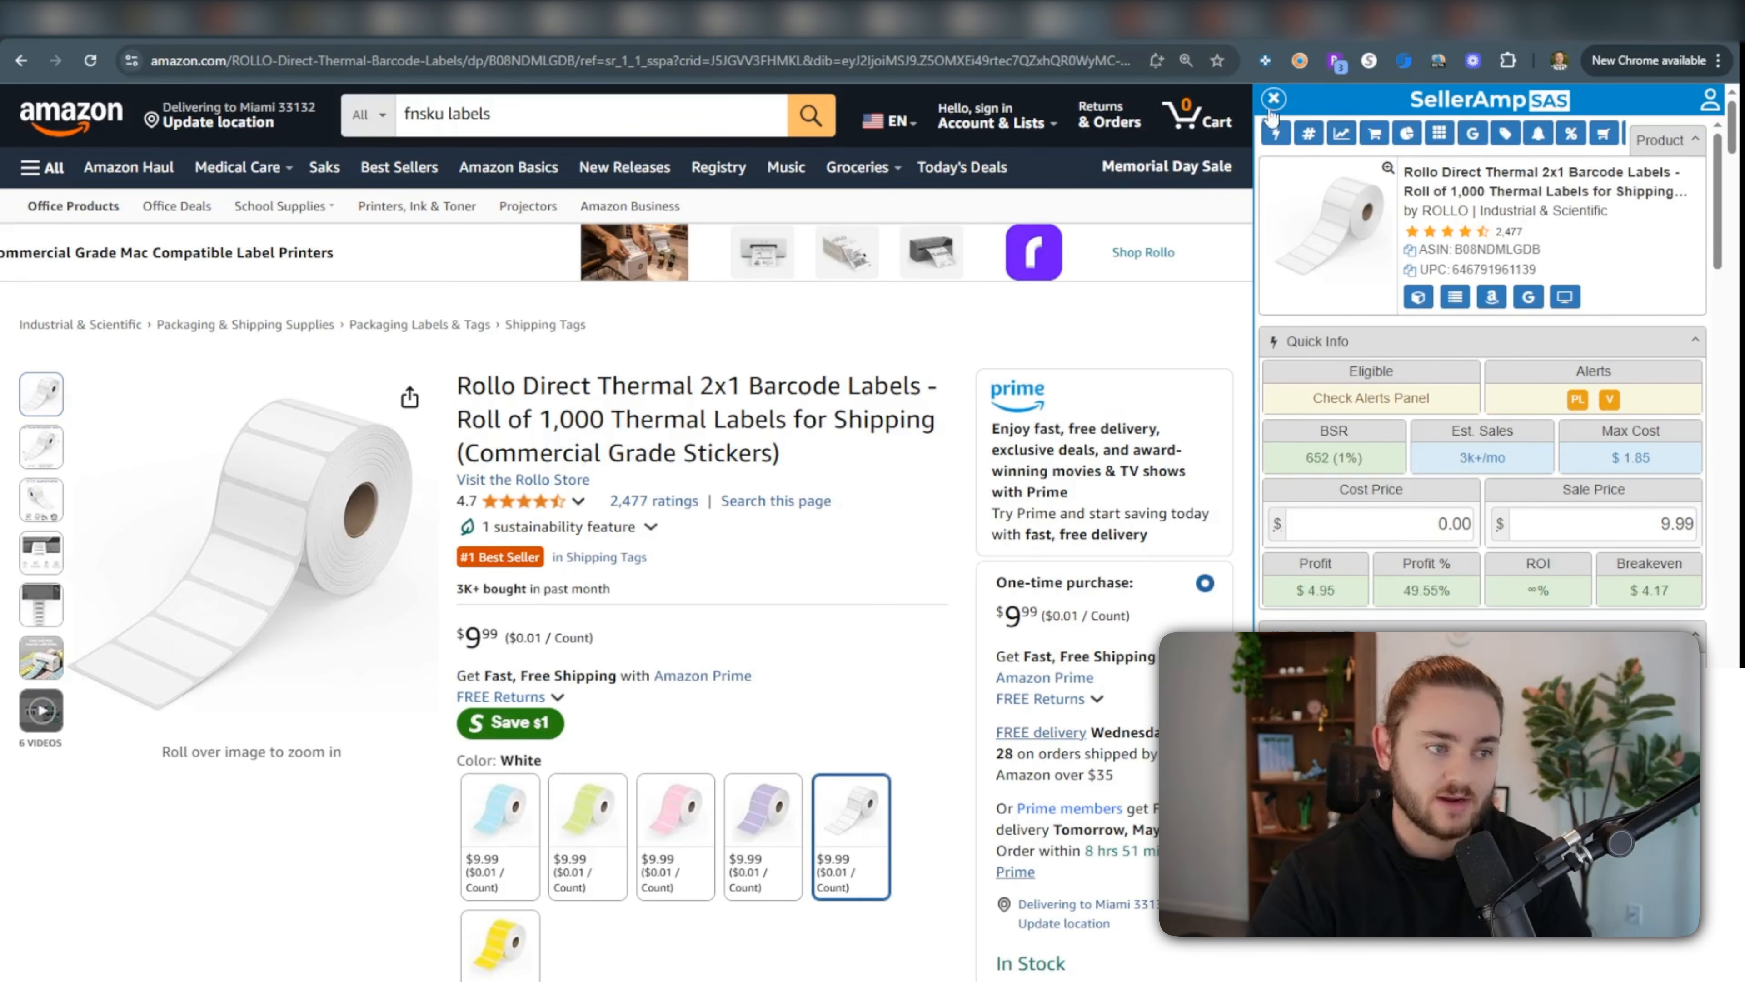
{"action": "left_click", "coordinate": [1391, 26]}
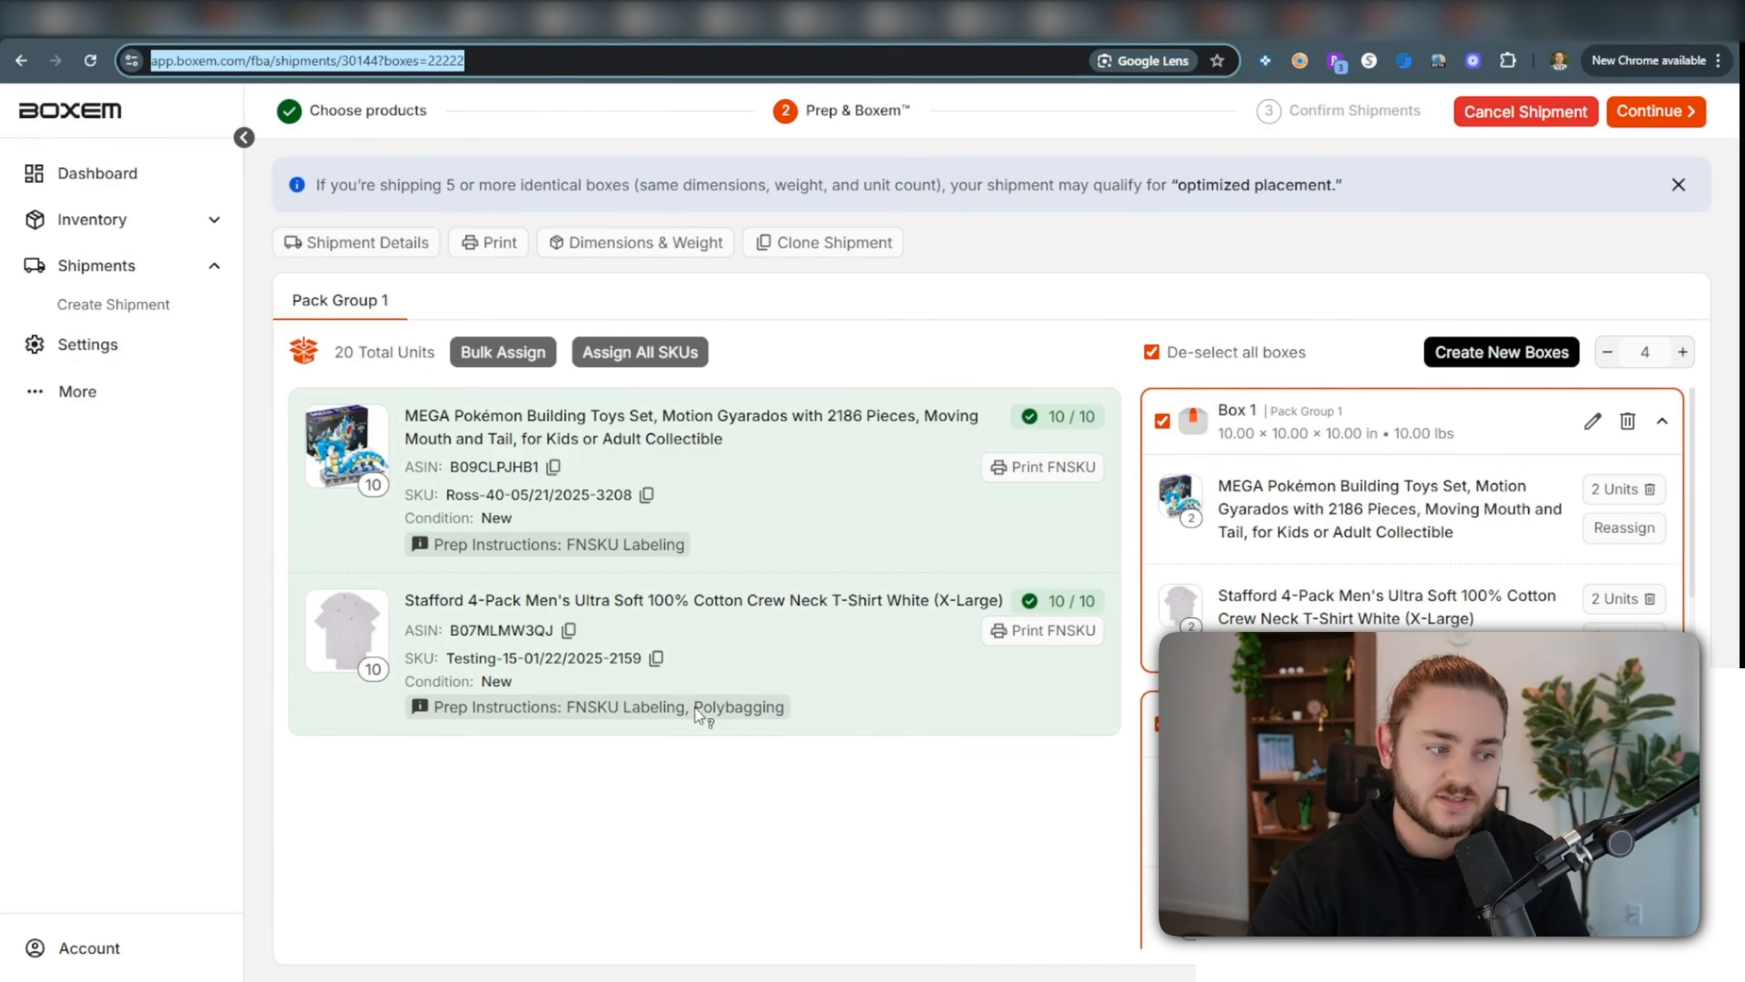
{"action": "double_click", "coordinate": [728, 707]}
{"action": "left_click", "coordinate": [834, 799]}
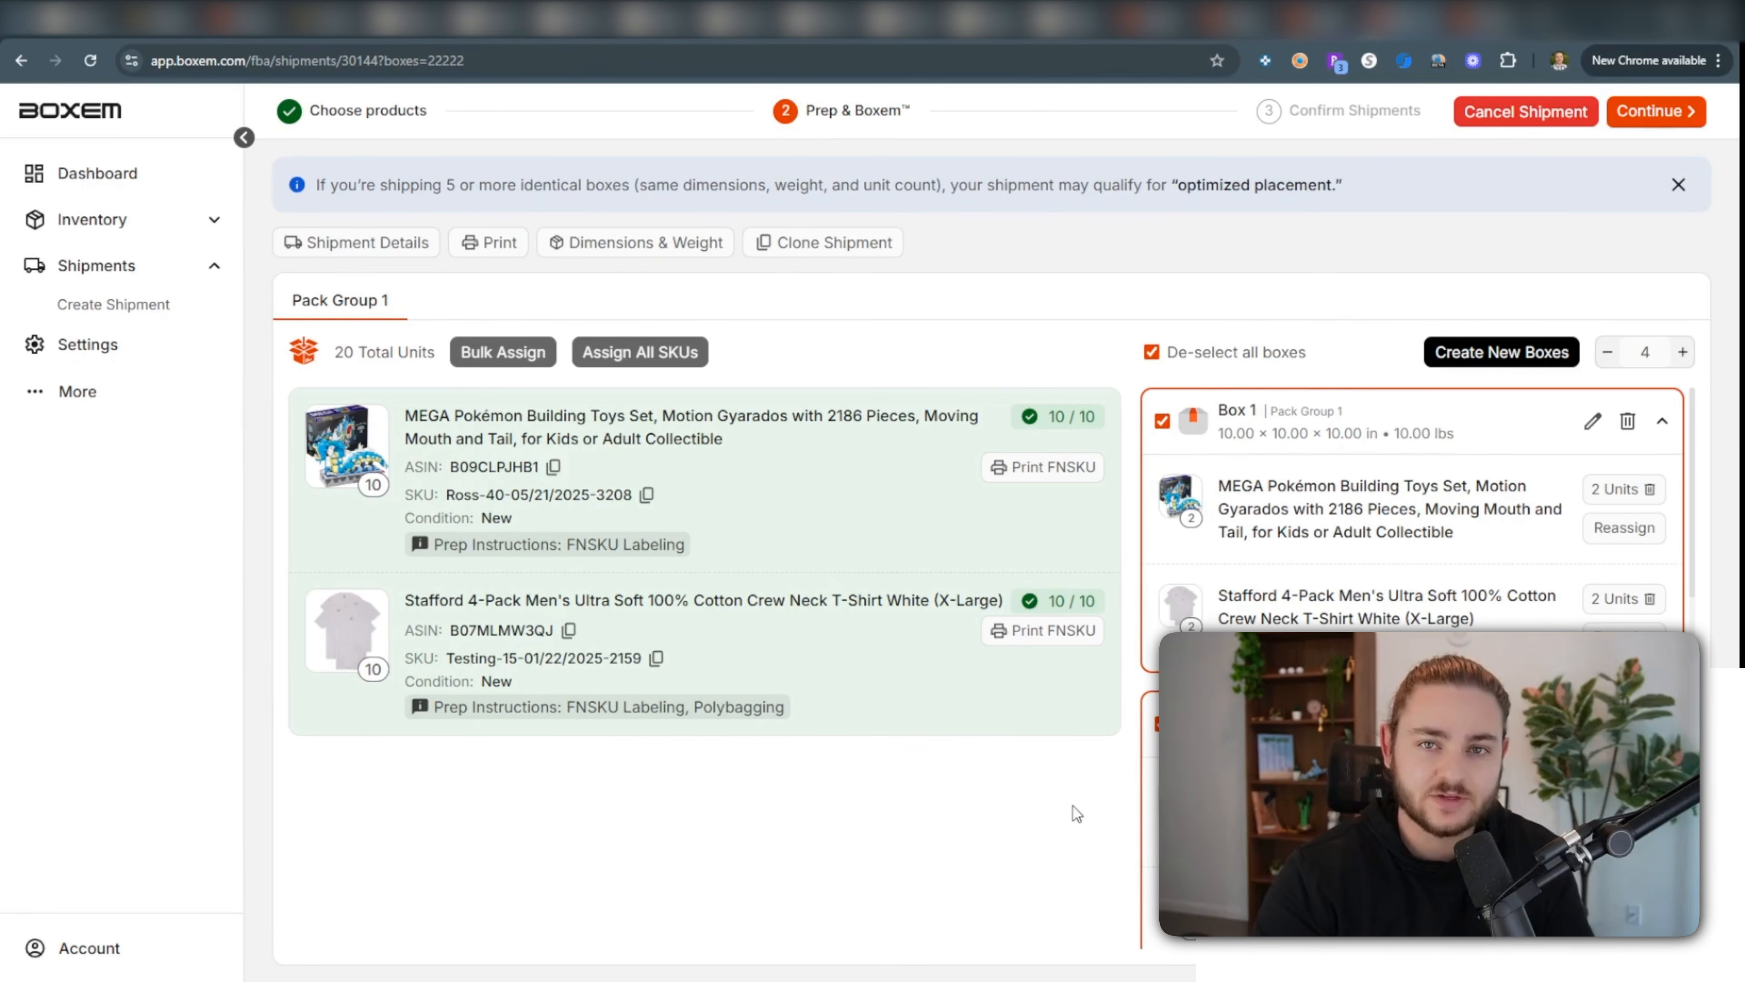
Print 1 FNSKU label for the Gyarados set.
{"action": "scroll", "coordinate": [1283, 494], "scroll_direction": "down", "scroll_amount": 5}
{"action": "scroll", "coordinate": [1284, 494], "scroll_direction": "up", "scroll_amount": 5}
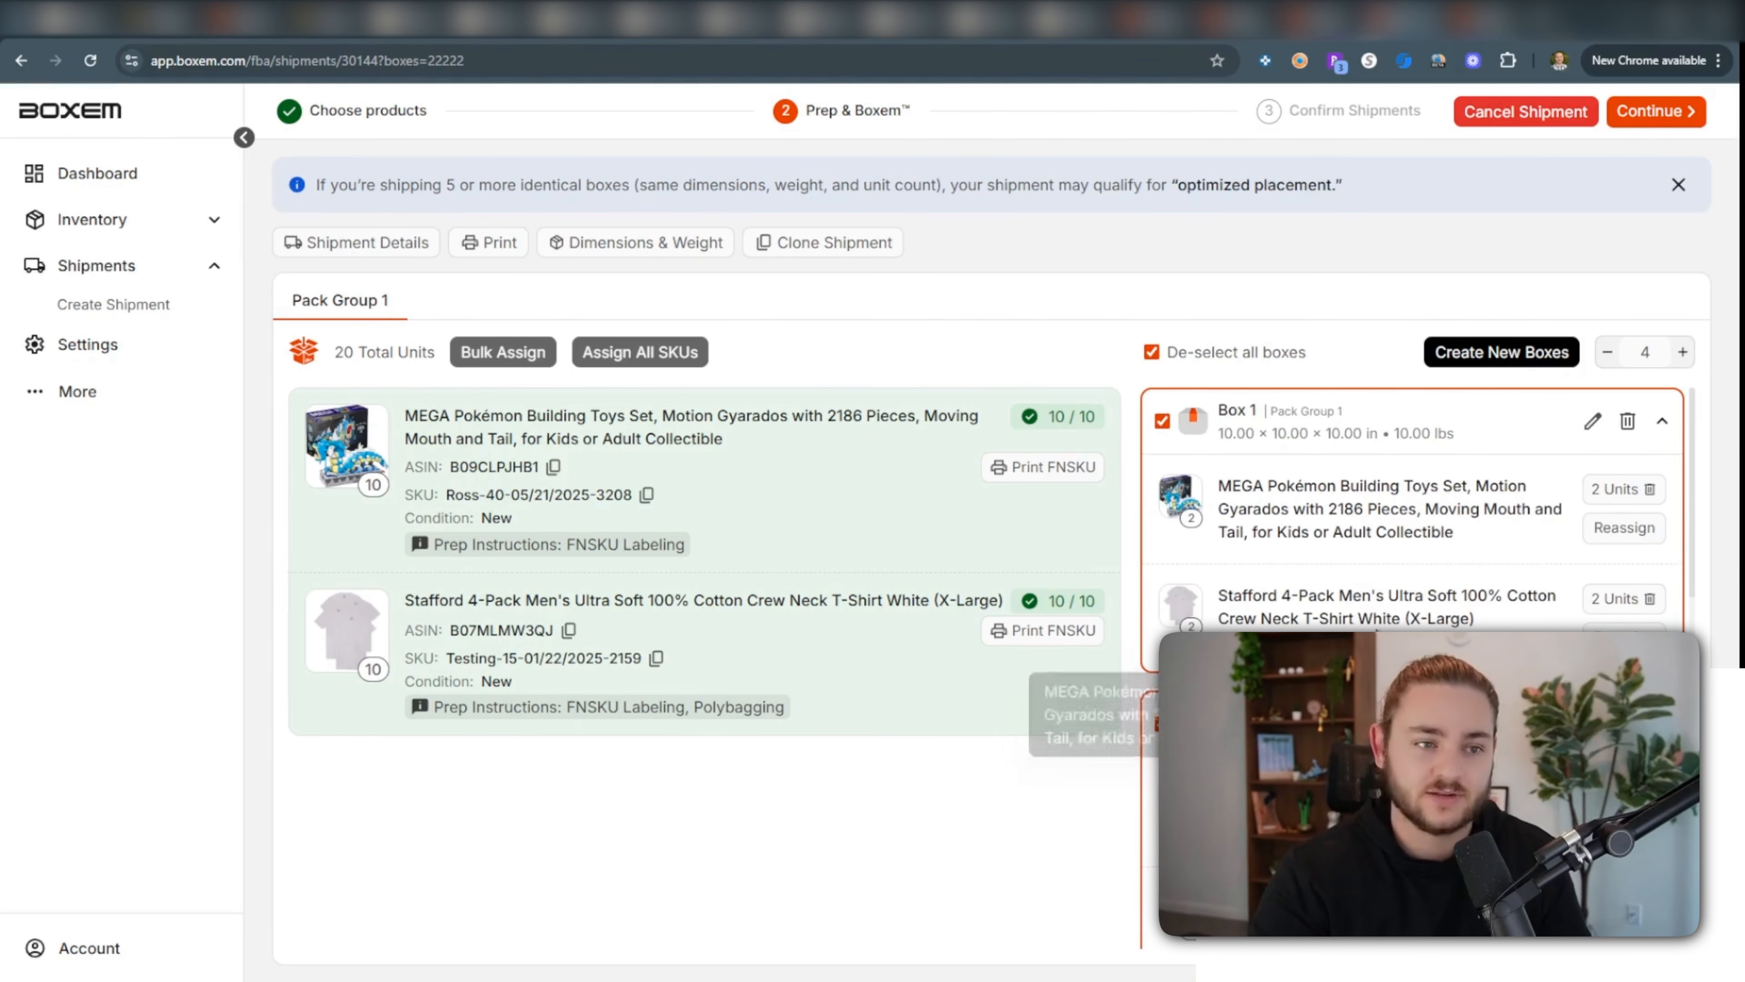
{"action": "left_click", "coordinate": [1050, 469]}
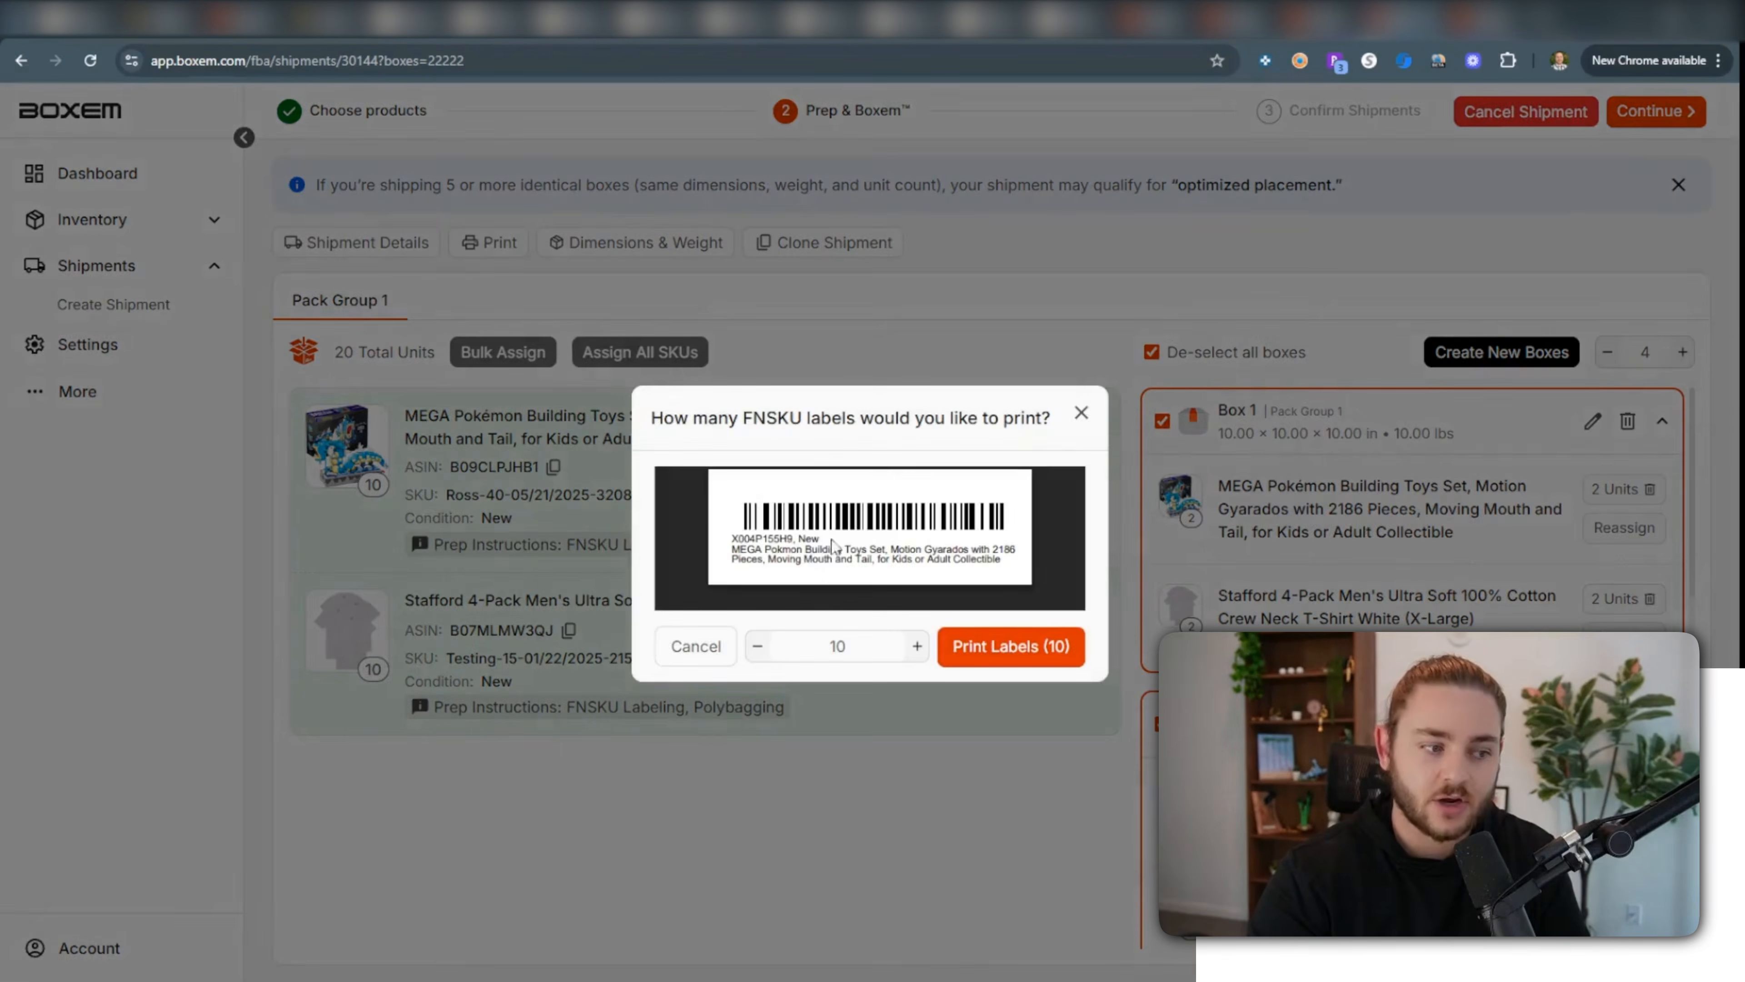
{"action": "left_click", "coordinate": [820, 644]}
{"action": "key", "text": "BackSpace"}
{"action": "key", "text": "BackSpace"}
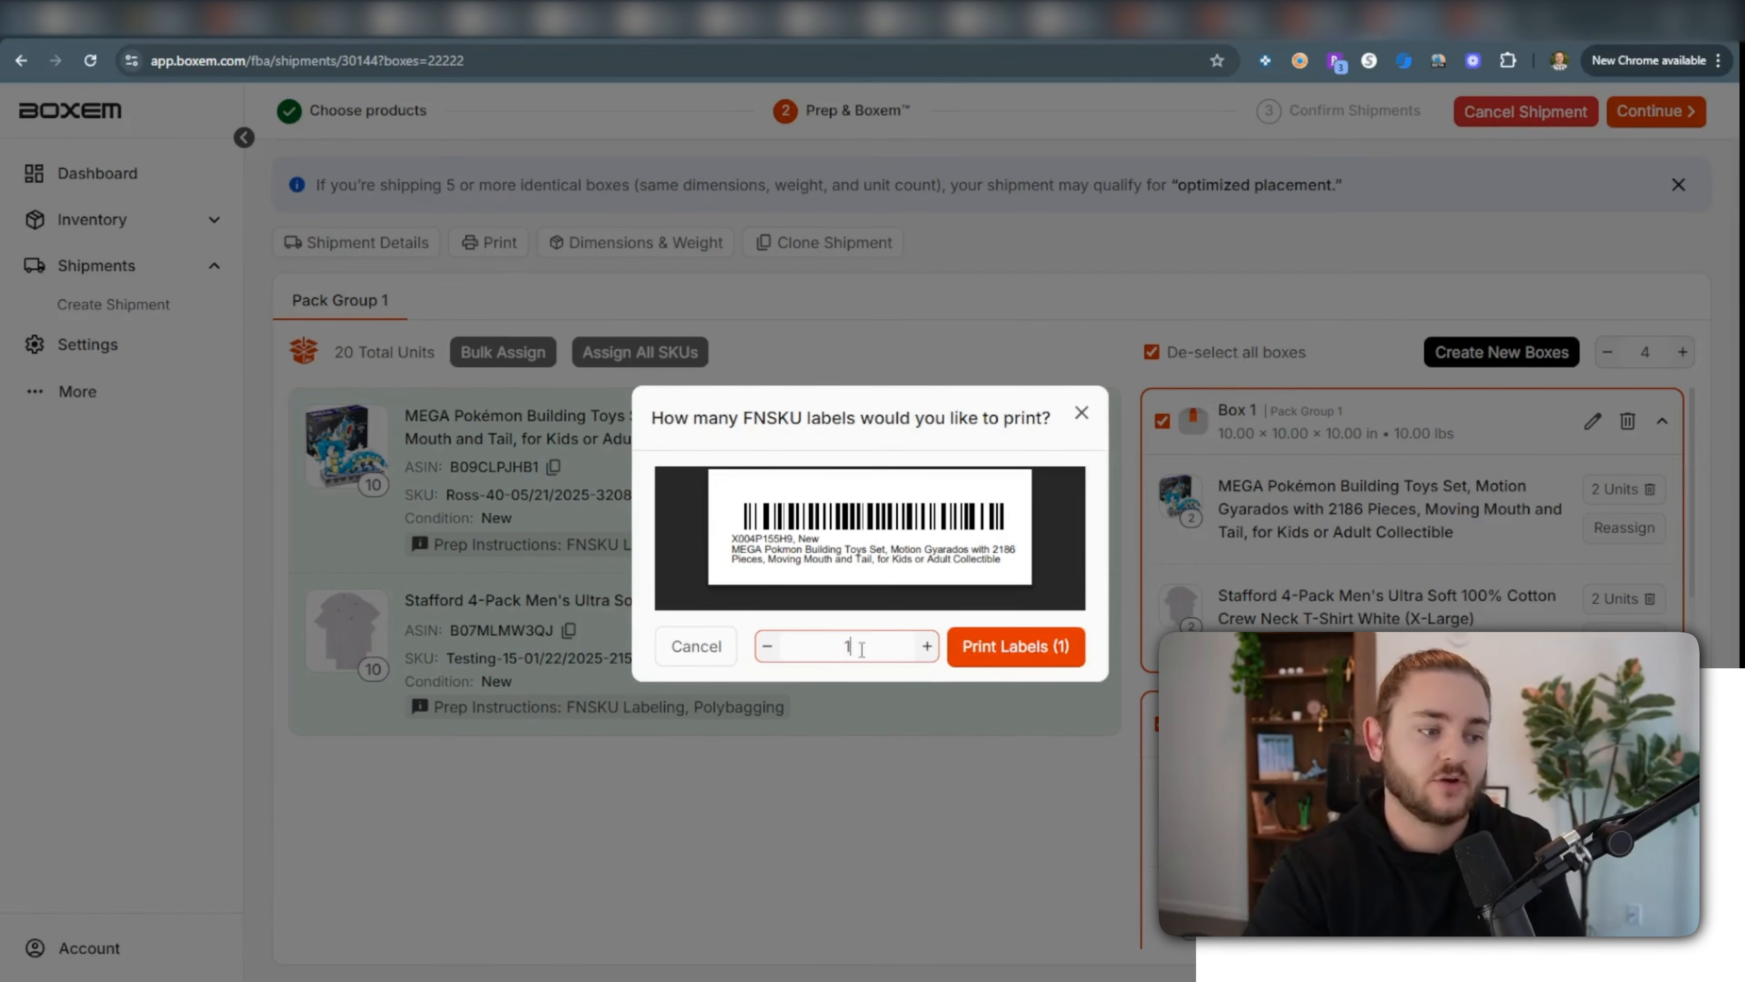
{"action": "left_click", "coordinate": [990, 653]}
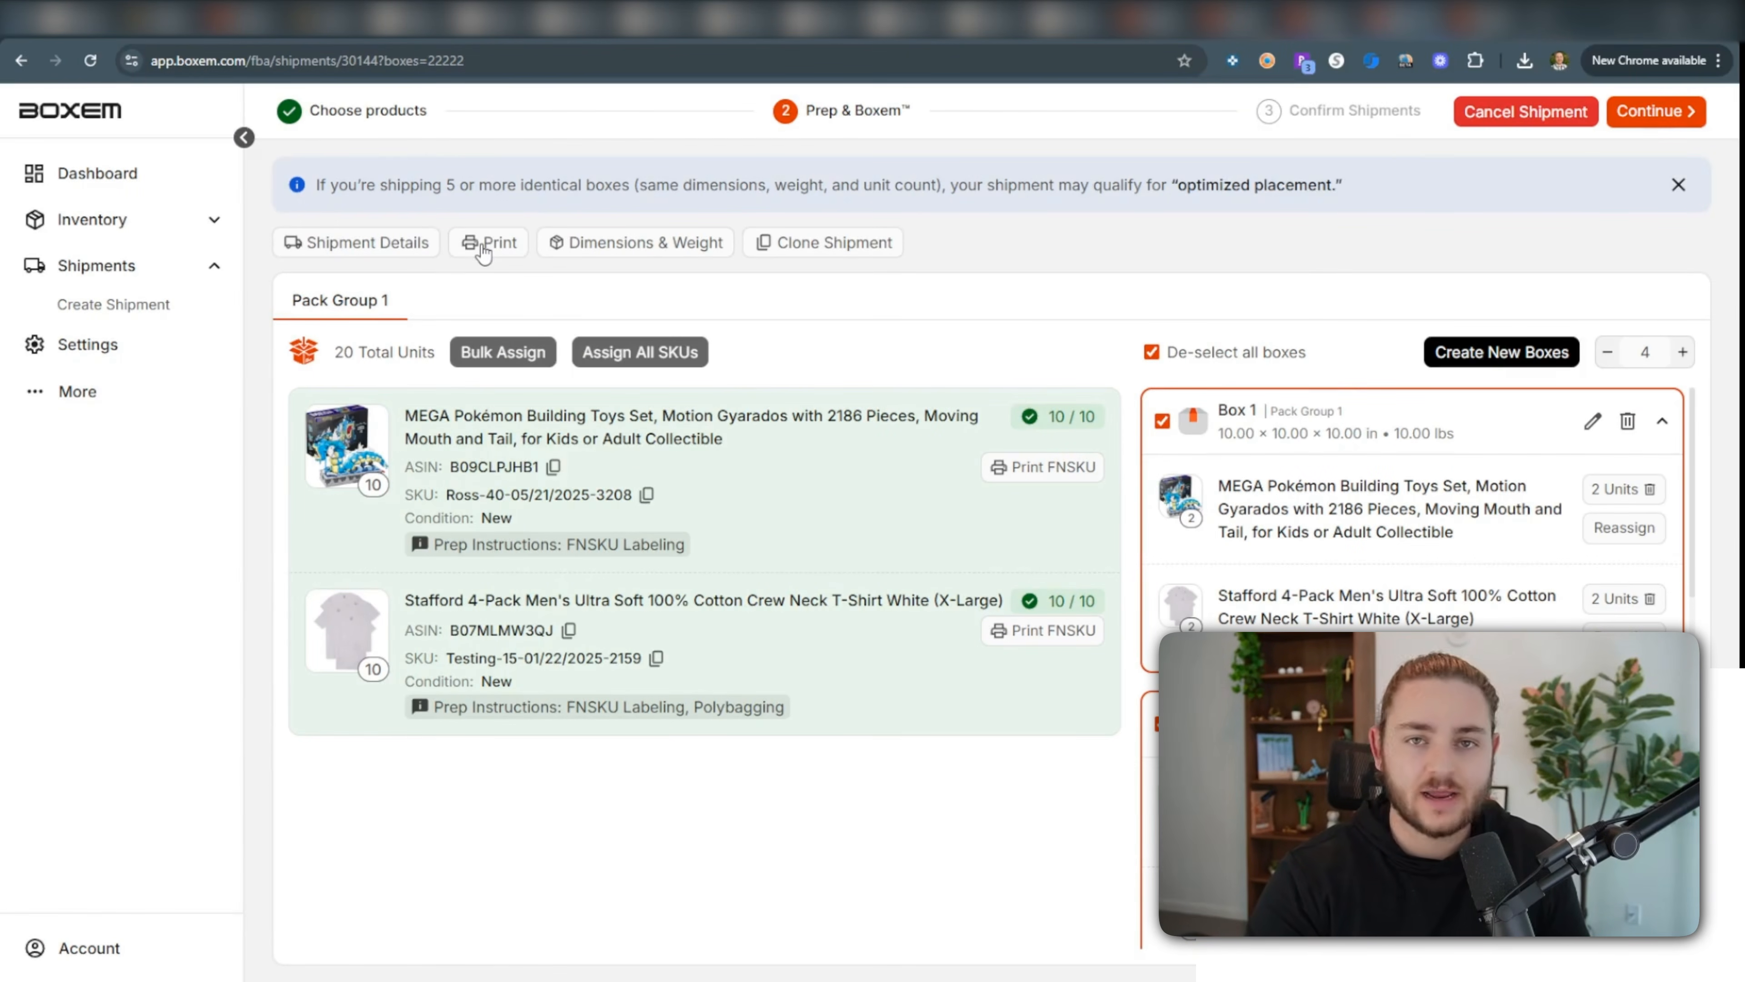
Preview the Sold as Set, Suffocation and Fragile labels among the shipment's other printable labels.
{"action": "left_click", "coordinate": [483, 247]}
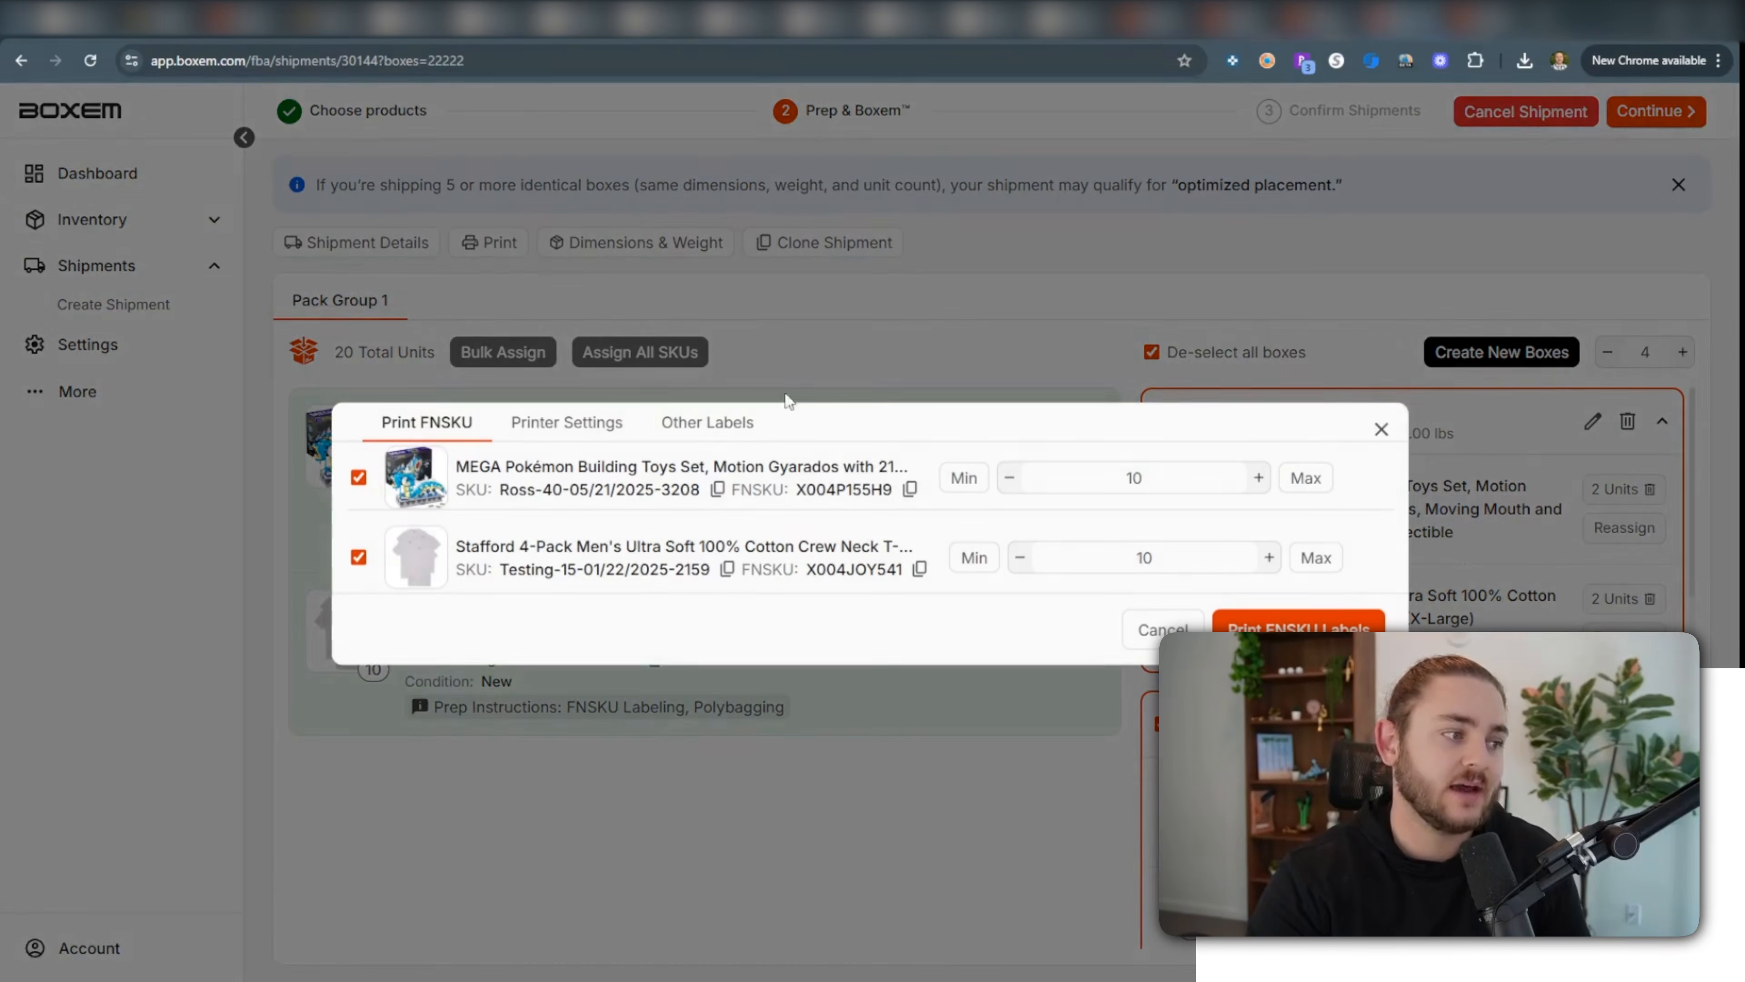
{"action": "left_click", "coordinate": [707, 433]}
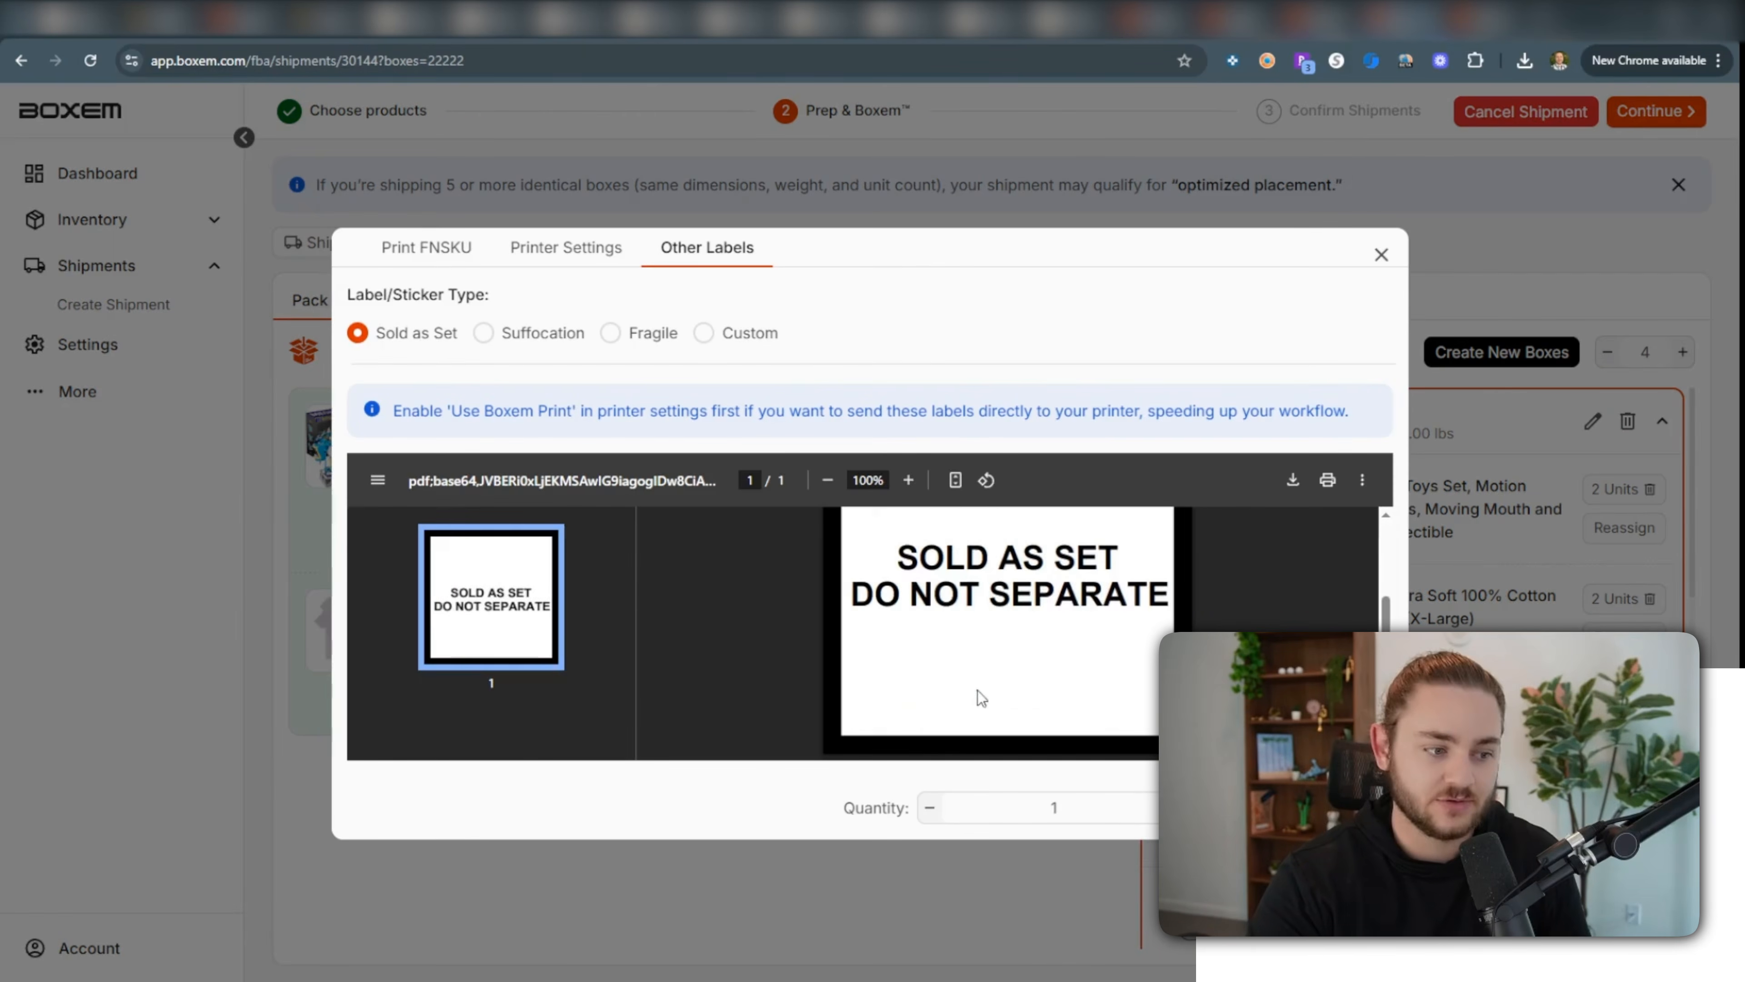
{"action": "scroll", "coordinate": [983, 662], "scroll_direction": "up", "scroll_amount": 2}
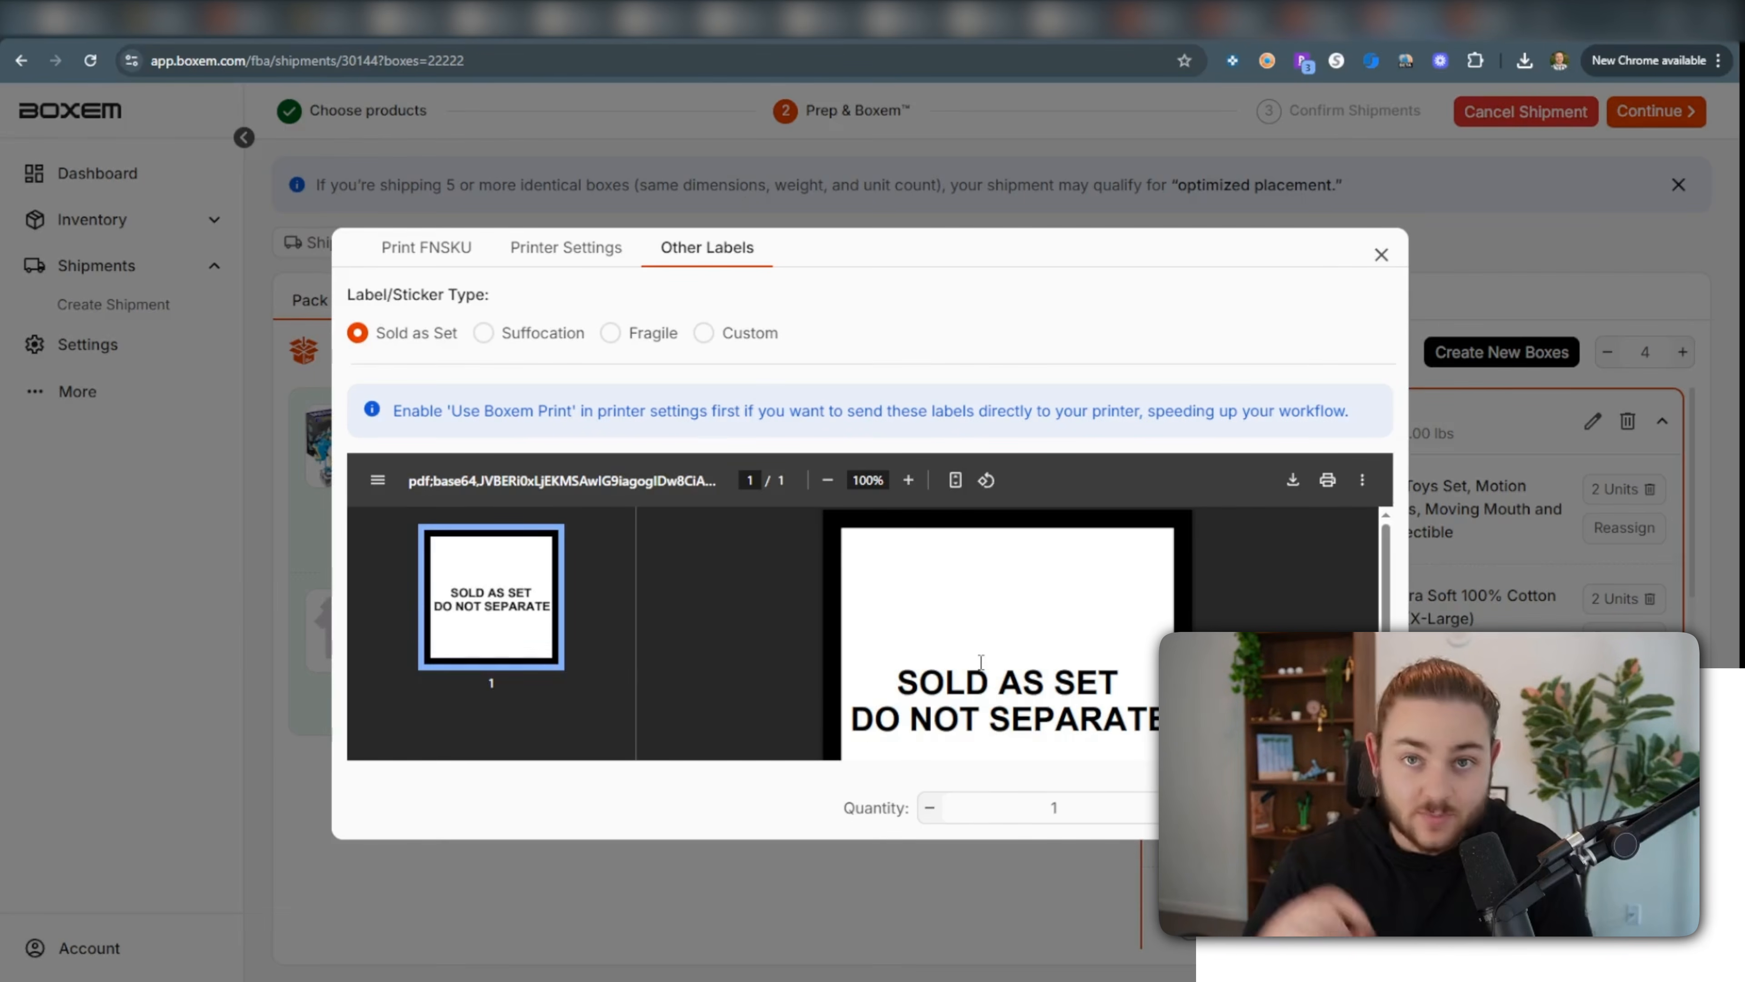
{"action": "scroll", "coordinate": [966, 657], "scroll_direction": "down", "scroll_amount": 2}
{"action": "scroll", "coordinate": [964, 657], "scroll_direction": "up", "scroll_amount": 2}
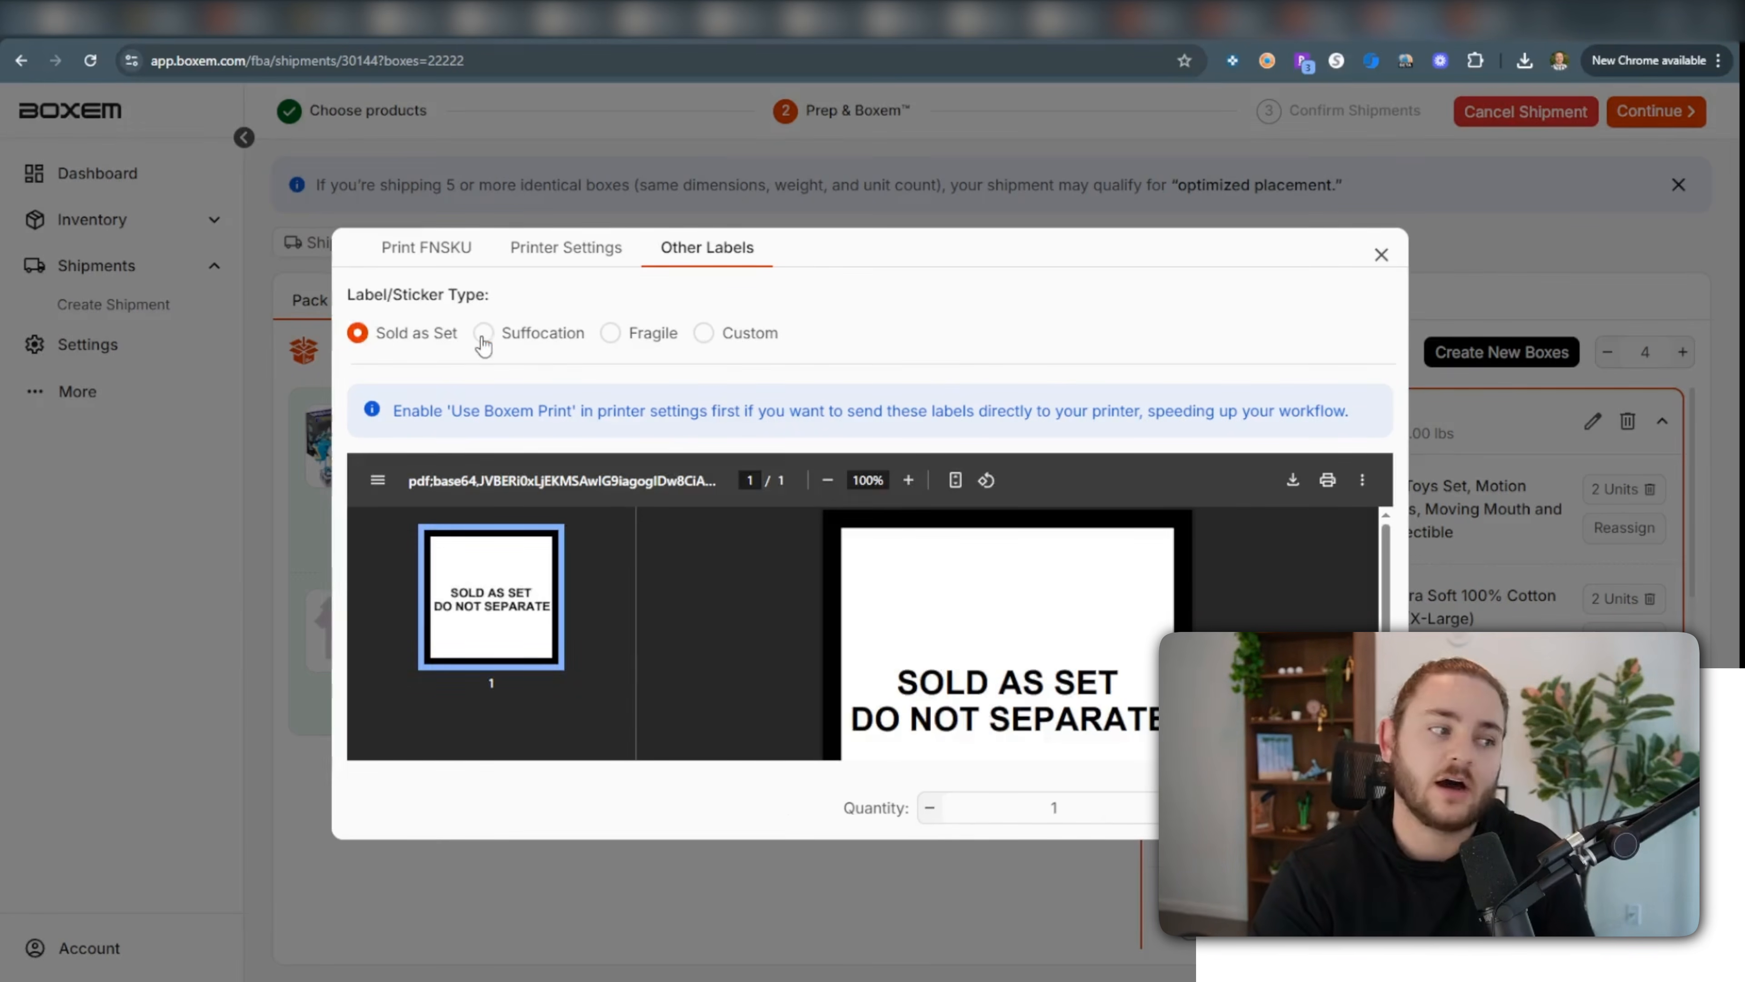
{"action": "left_click", "coordinate": [484, 333]}
{"action": "left_click", "coordinate": [610, 332]}
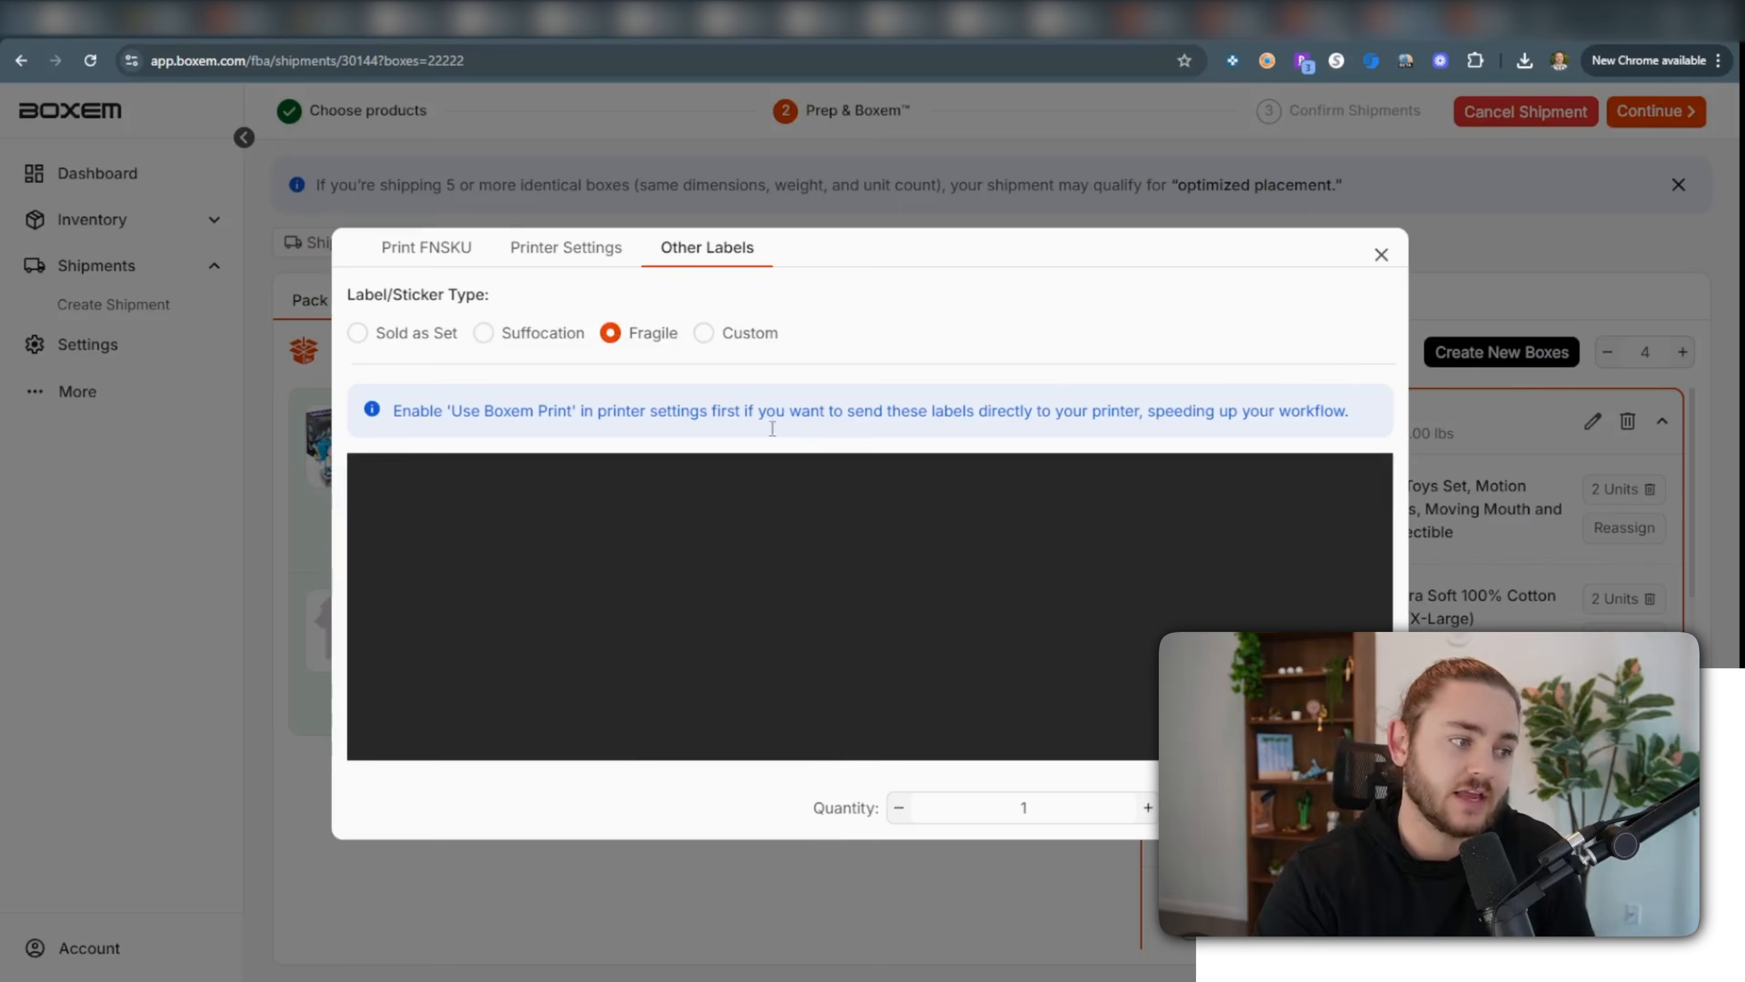
{"action": "scroll", "coordinate": [1029, 640], "scroll_direction": "down", "scroll_amount": 2}
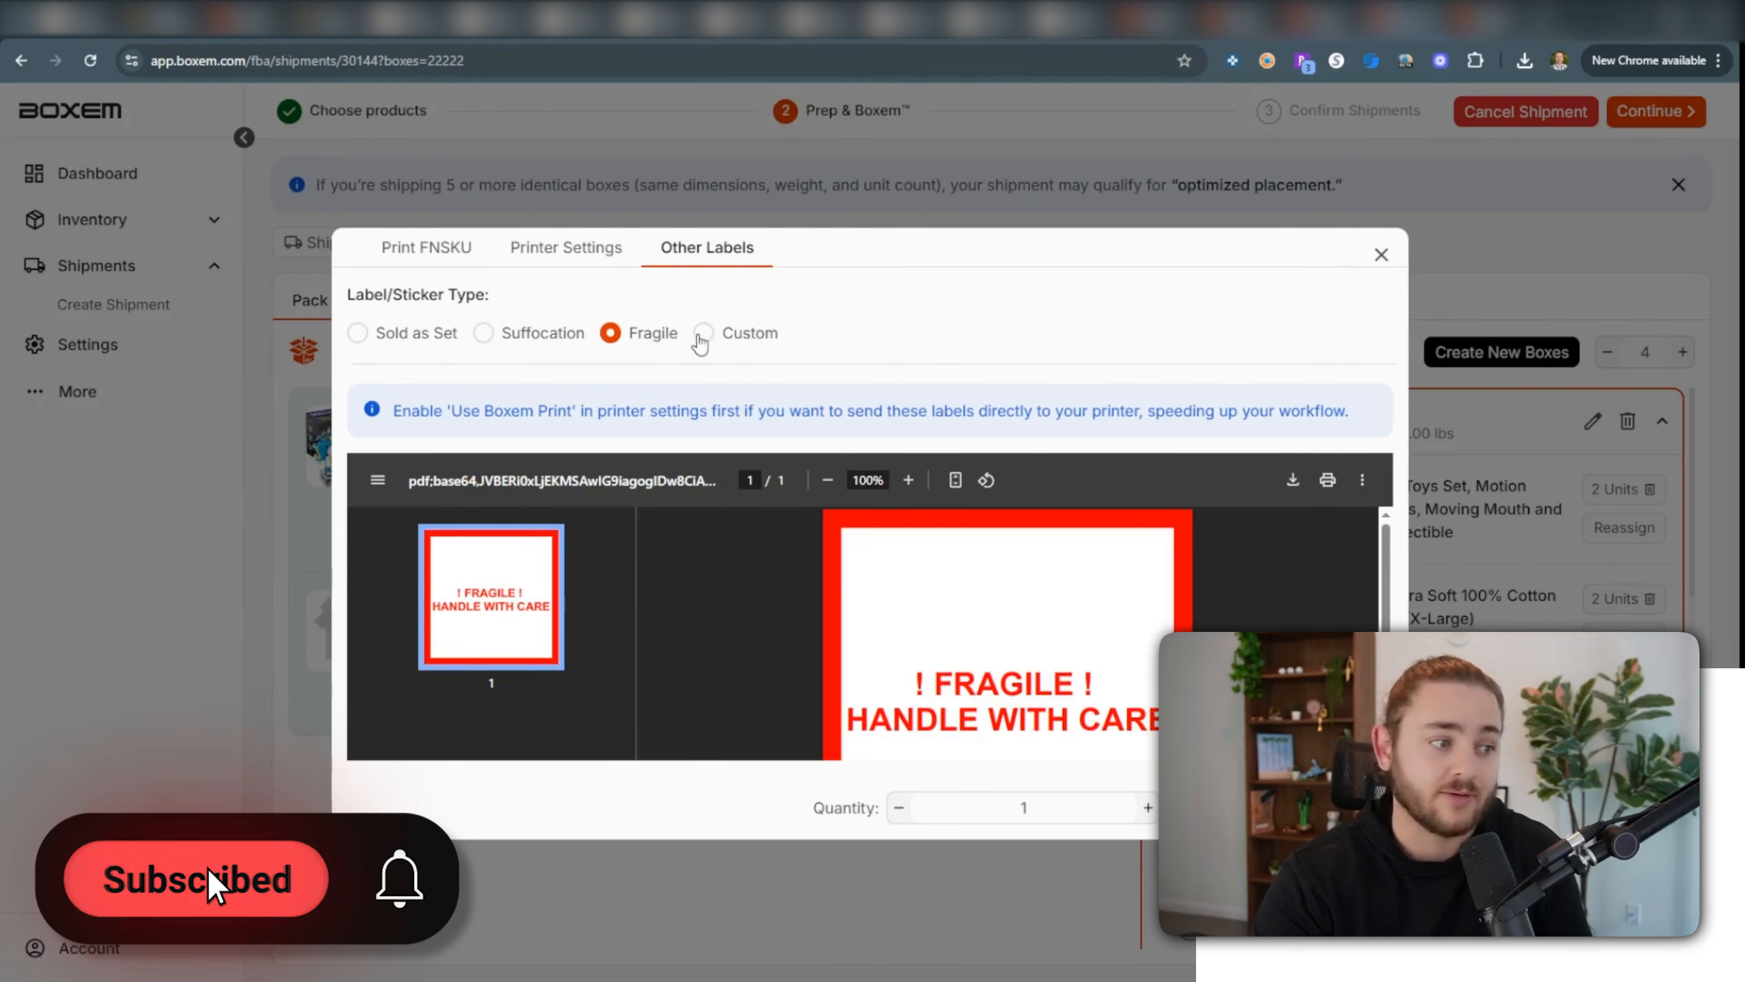
Set up a custom label with the text "Hello World" and preview it.
{"action": "left_click", "coordinate": [704, 333]}
{"action": "left_click", "coordinate": [450, 445]}
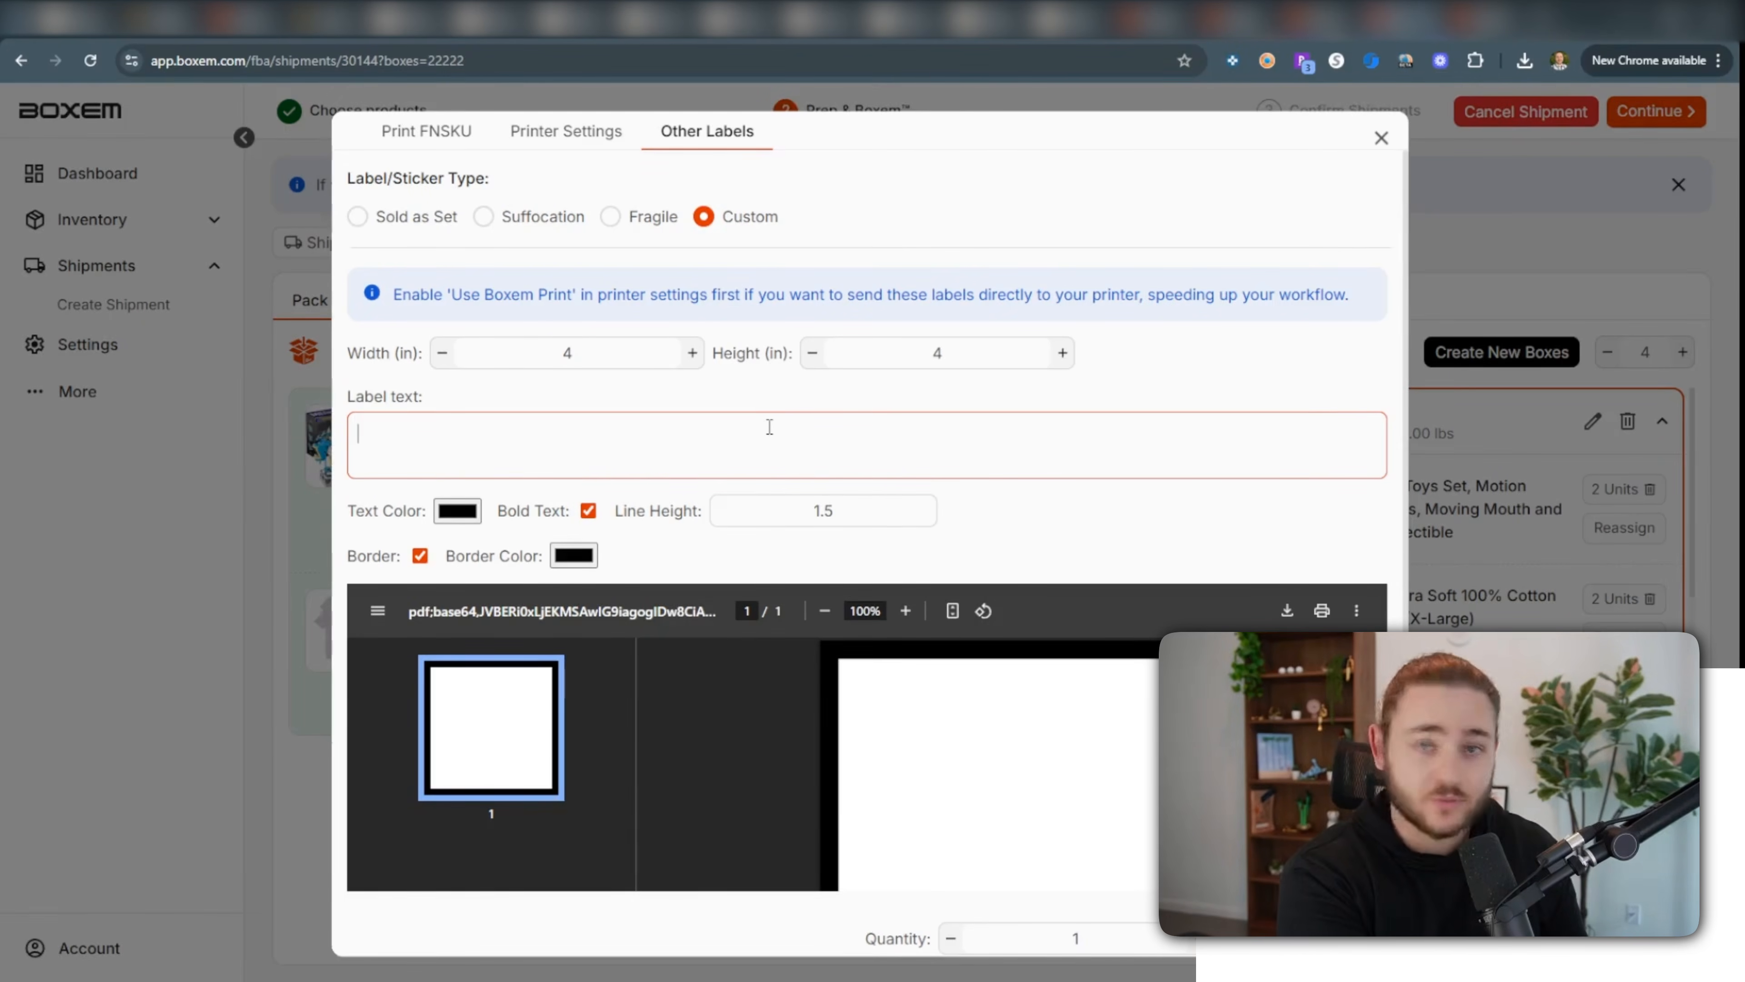
{"action": "type", "text": "Hellow W"}
{"action": "key", "text": "BackSpace"}
{"action": "key", "text": "BackSpace"}
{"action": "key", "text": "BackSpace"}
{"action": "type", "text": "World"}
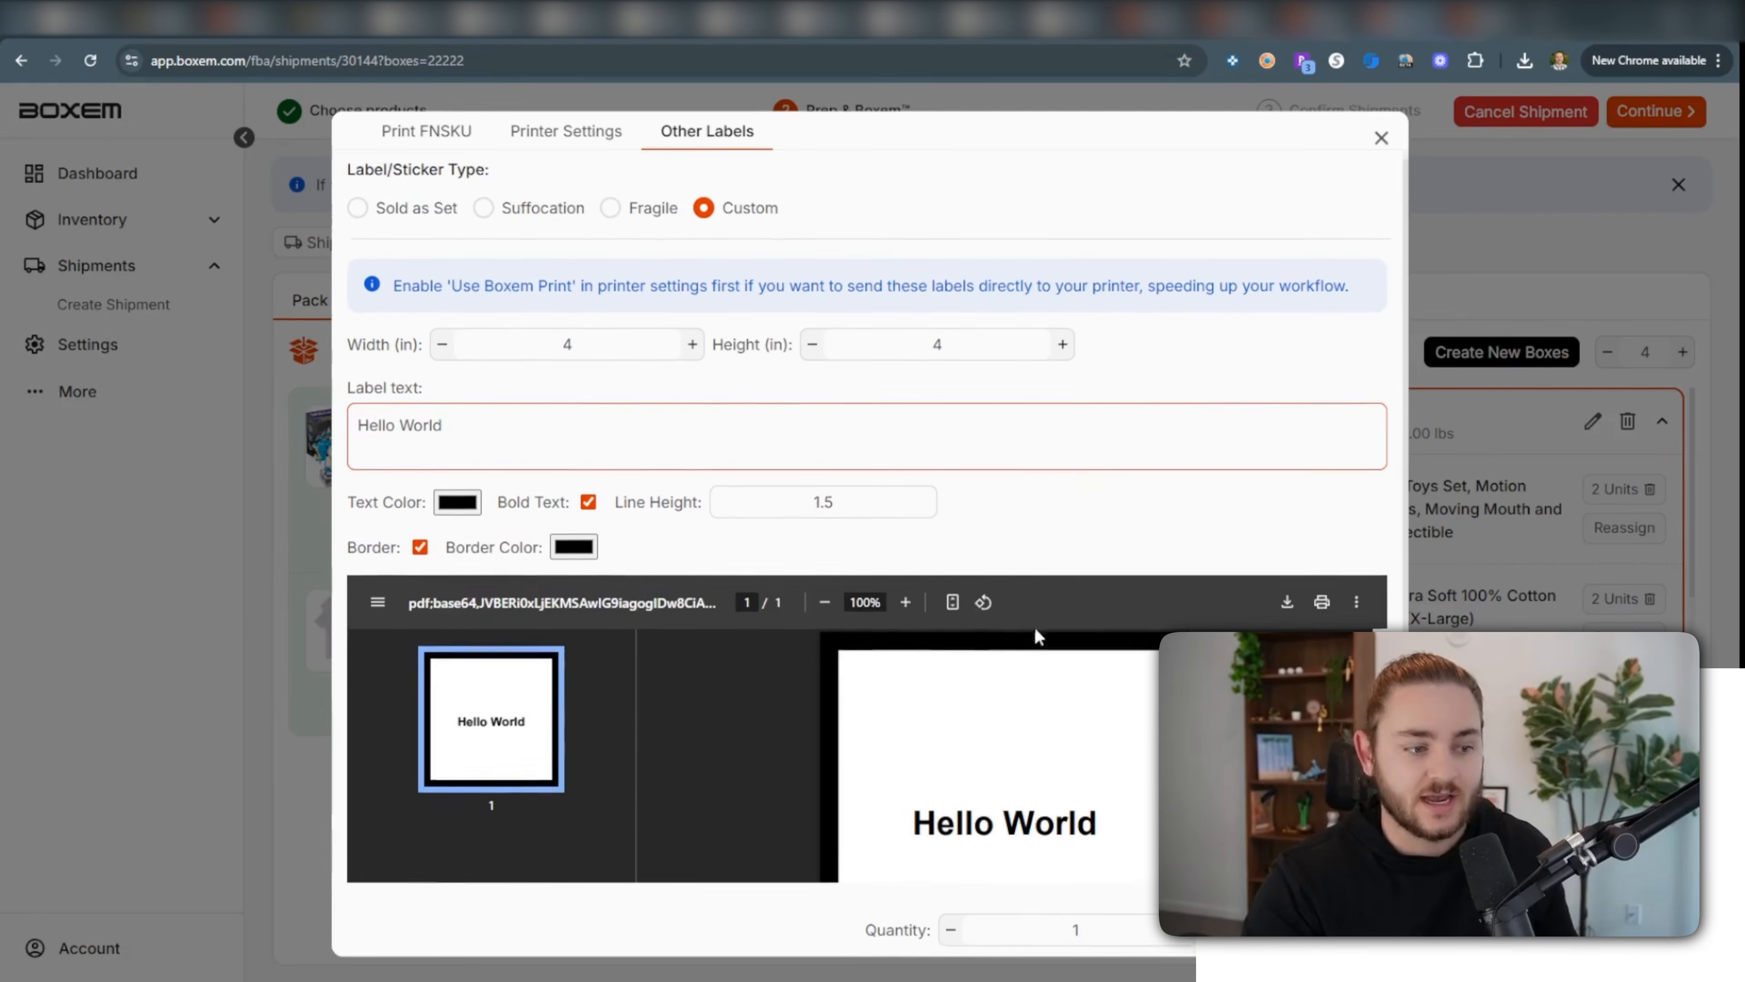
{"action": "scroll", "coordinate": [990, 799], "scroll_direction": "down", "scroll_amount": 2}
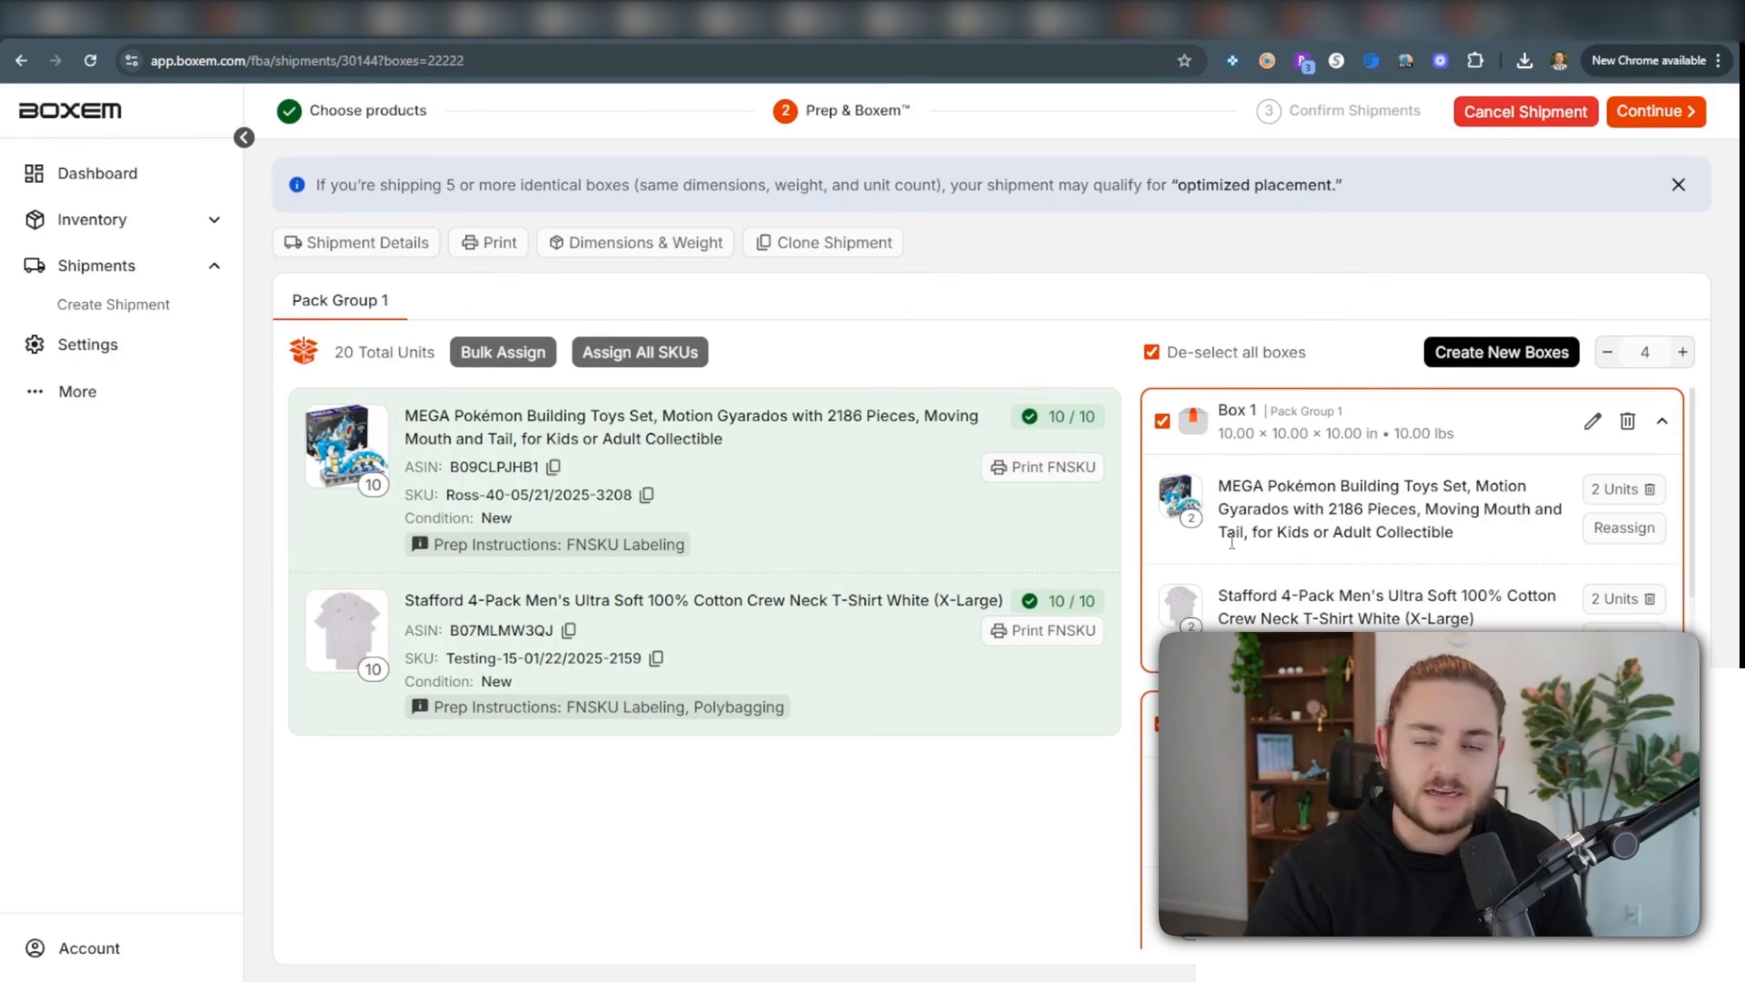
Review the products assigned to the boxes and check Box 1's weight and dimensions.
{"action": "scroll", "coordinate": [1257, 584], "scroll_direction": "down", "scroll_amount": 10}
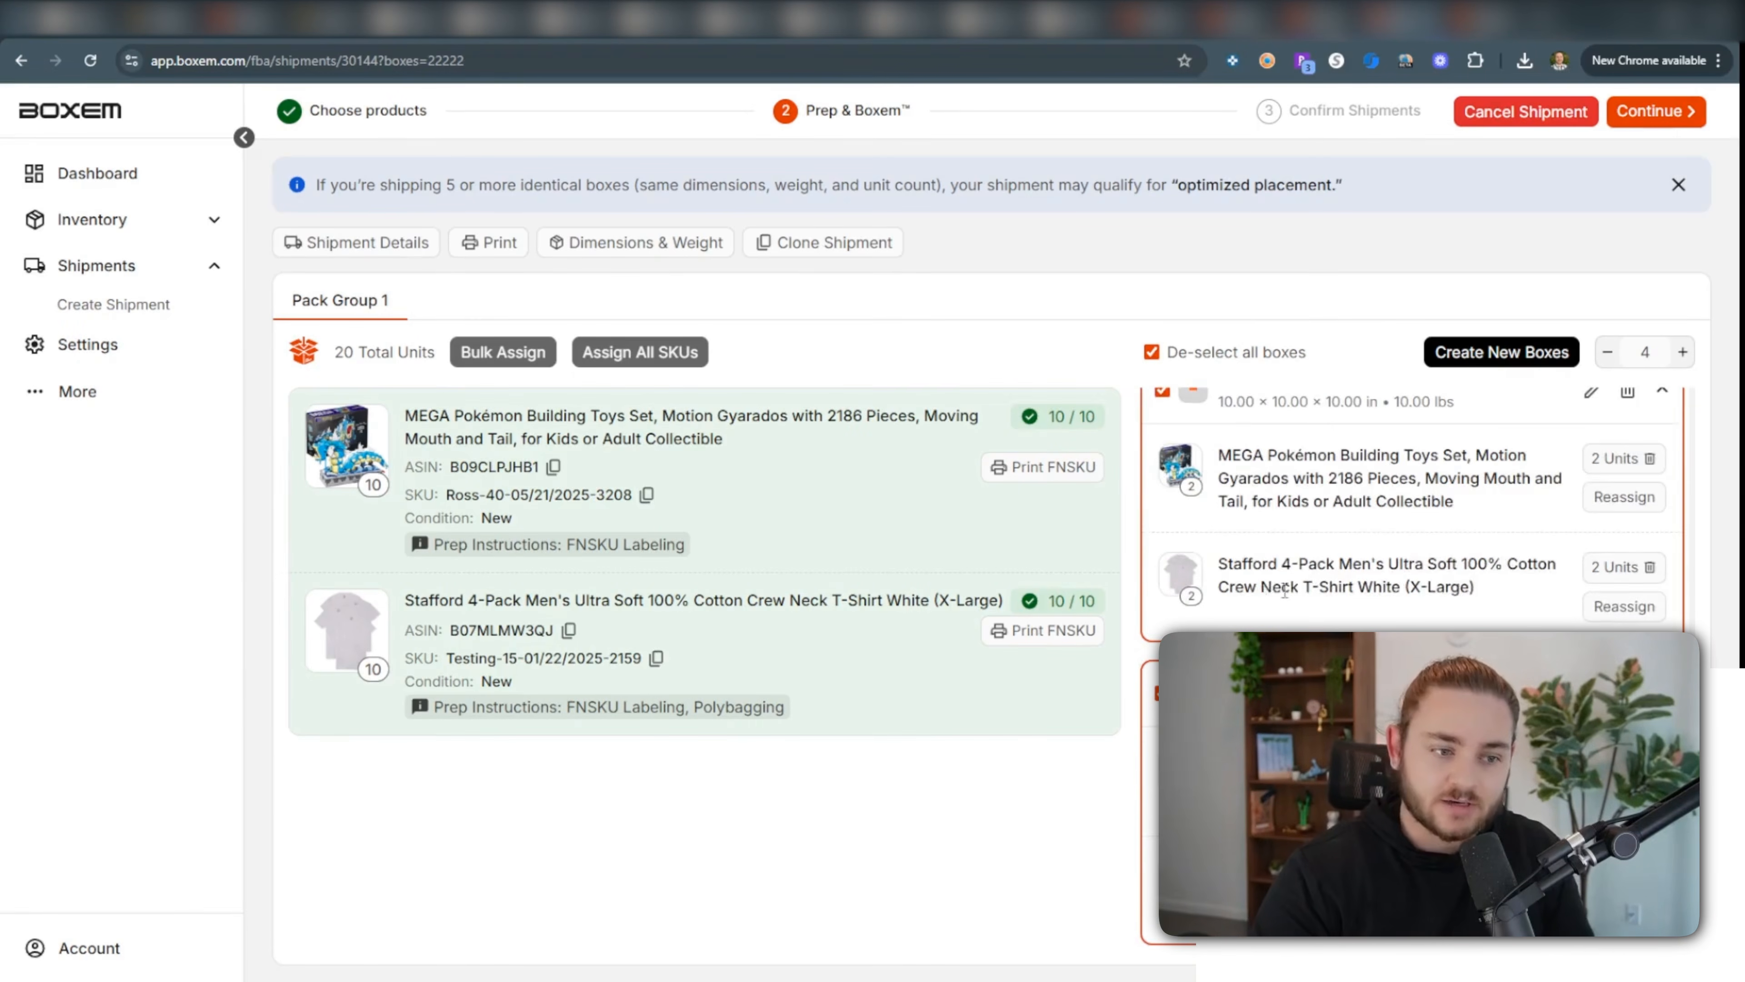
{"action": "scroll", "coordinate": [1256, 584], "scroll_direction": "up", "scroll_amount": 10}
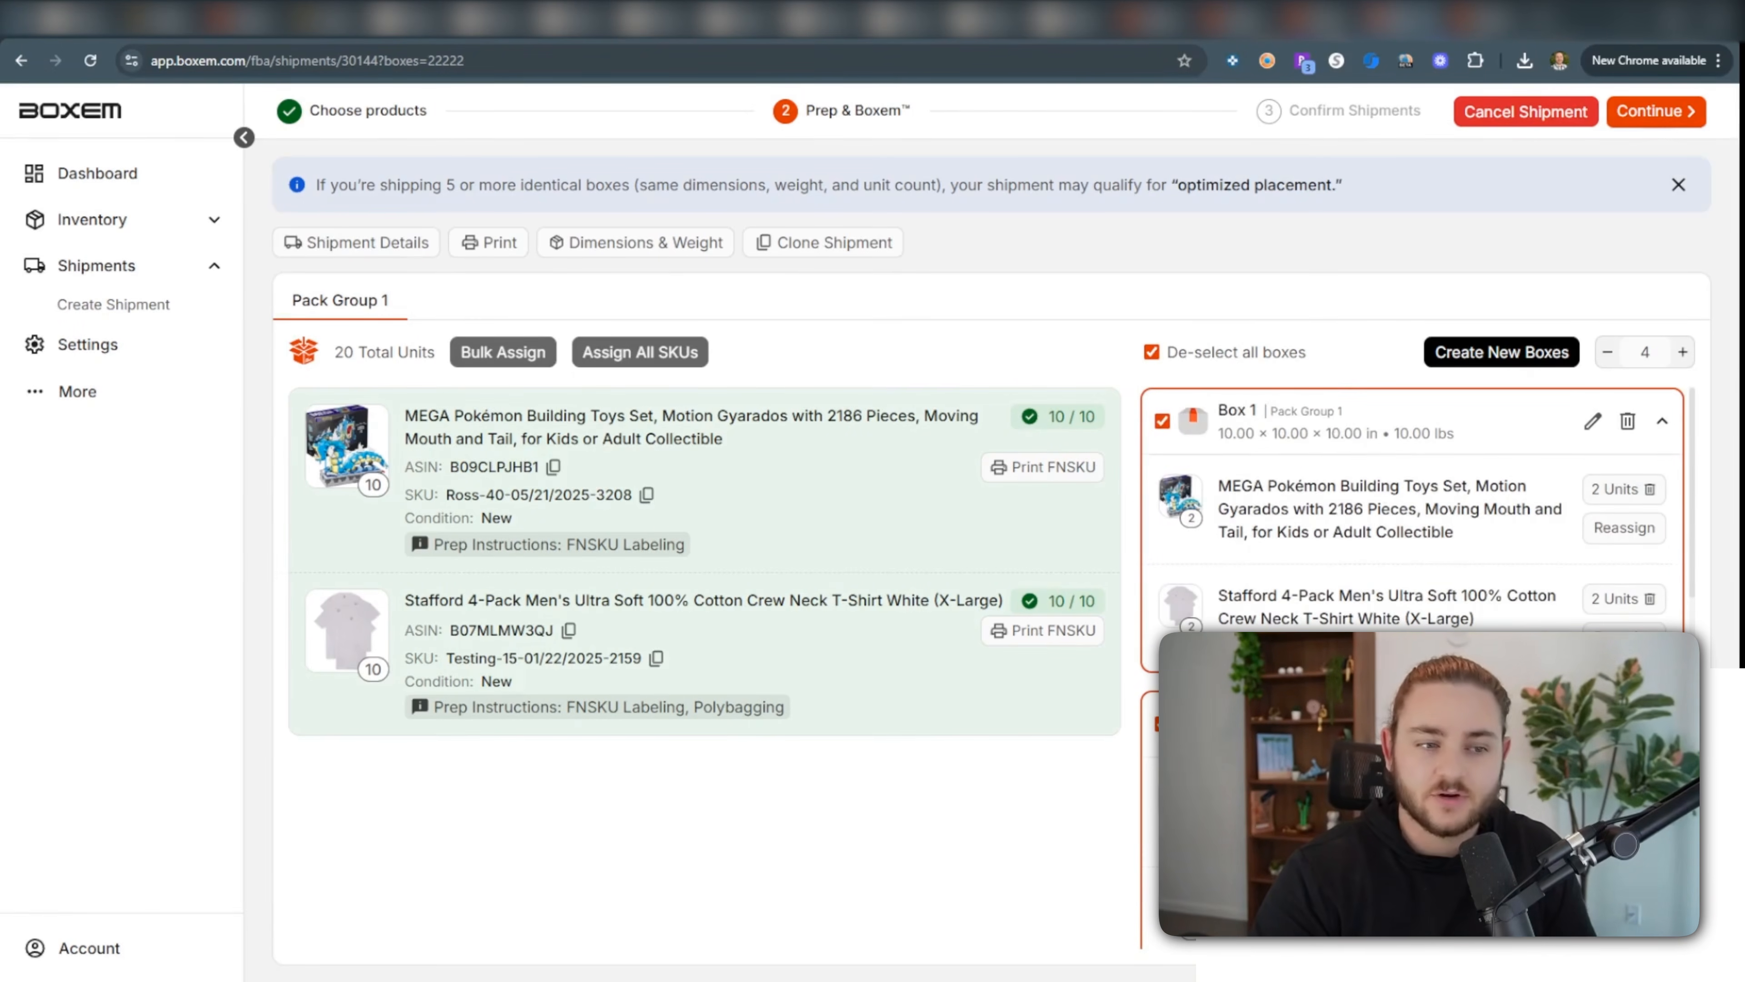
{"action": "left_click", "coordinate": [1593, 422]}
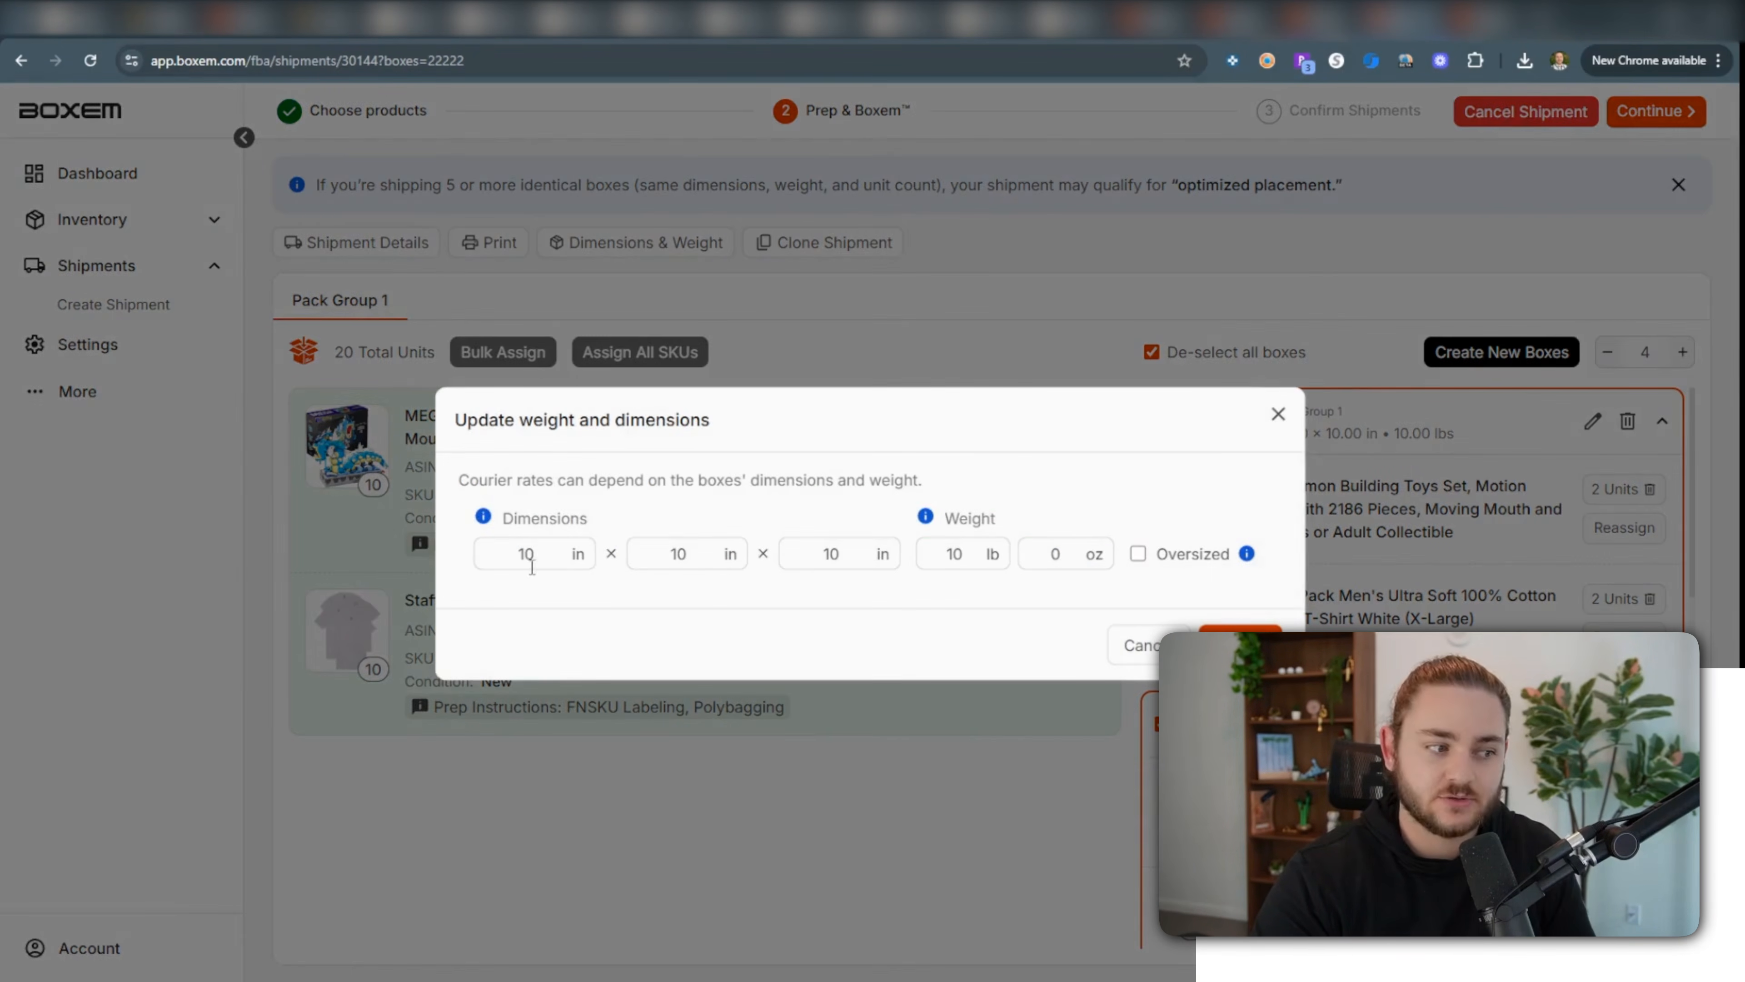
{"action": "left_click", "coordinate": [1278, 413]}
Set the box dimensions to 11 × 10 × 10 in using the bulk dimensions and weight settings.
{"action": "left_click", "coordinate": [646, 242]}
{"action": "scroll", "coordinate": [830, 605], "scroll_direction": "down", "scroll_amount": 1}
{"action": "scroll", "coordinate": [798, 663], "scroll_direction": "up", "scroll_amount": 2}
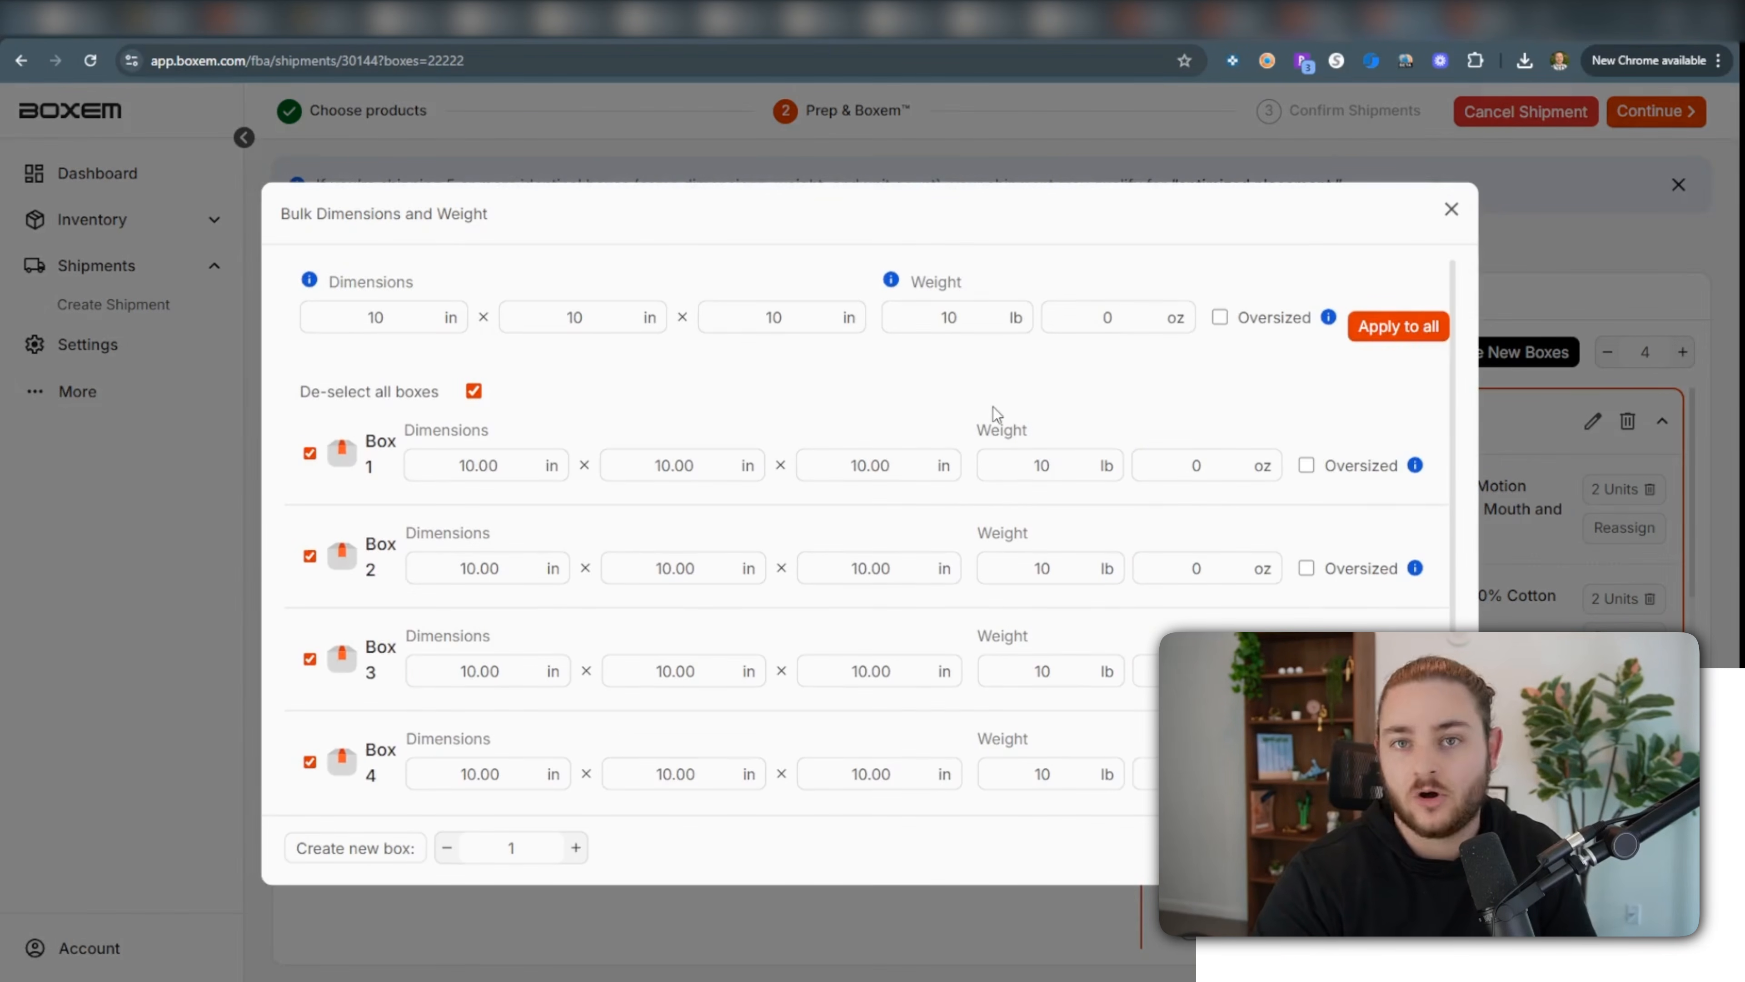
{"action": "left_click", "coordinate": [372, 327]}
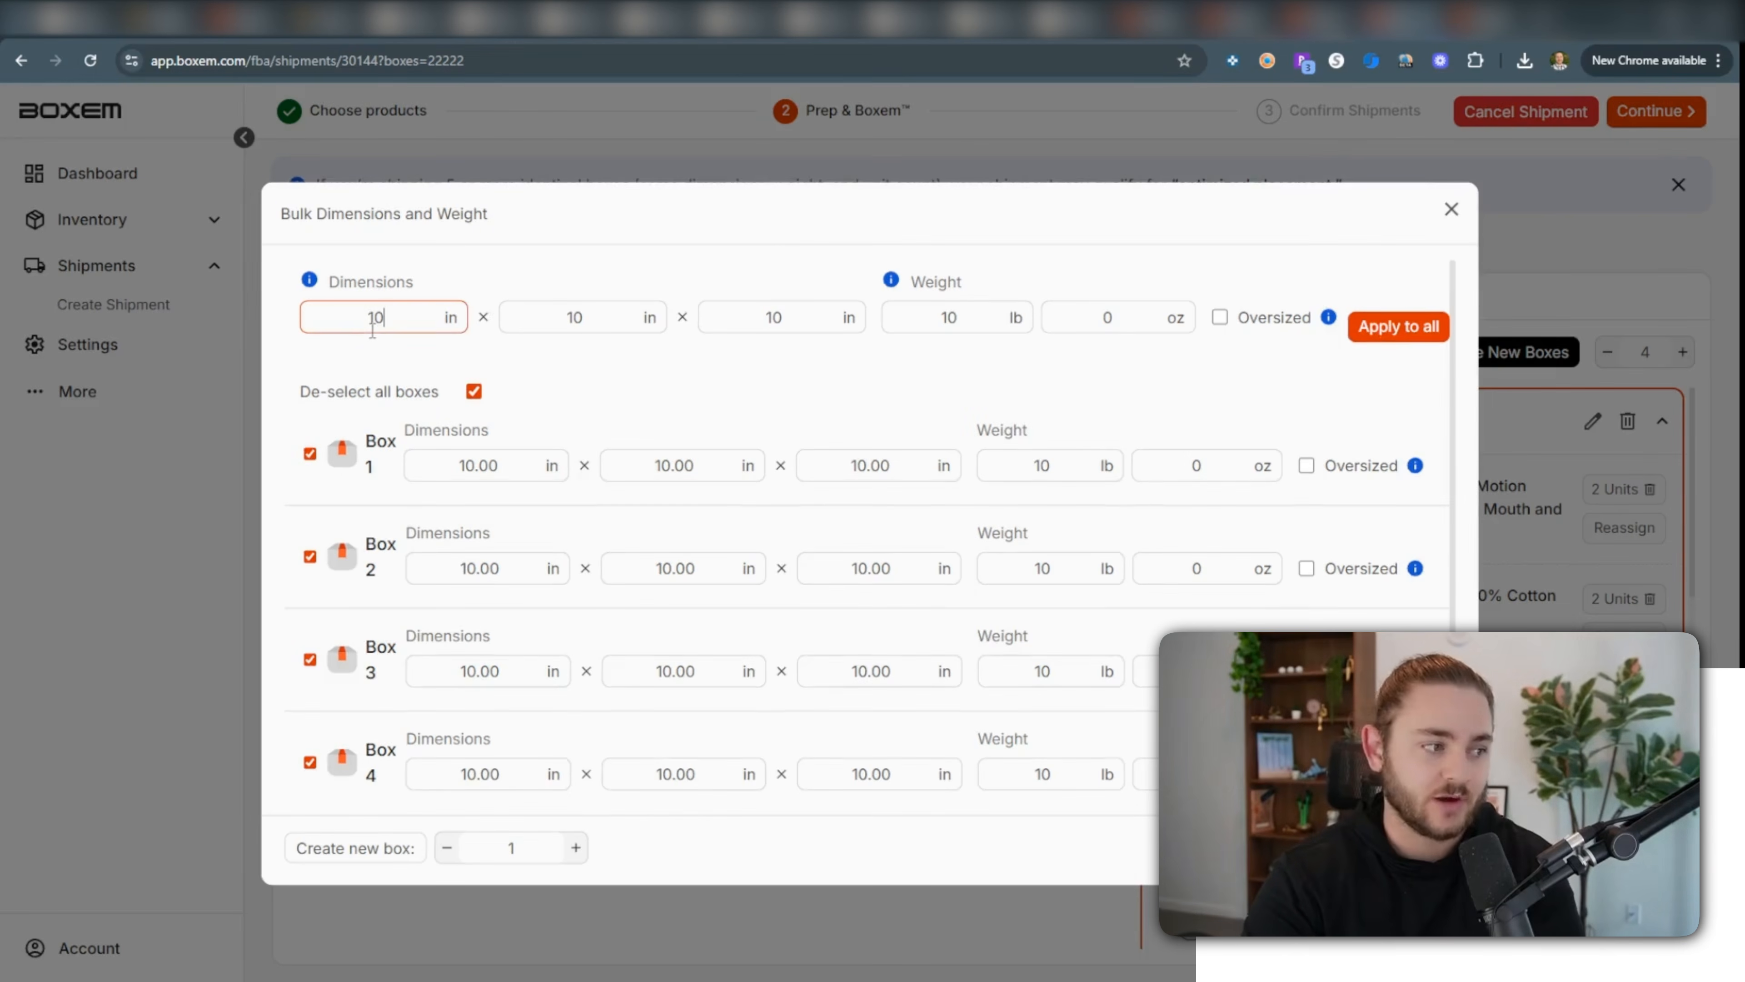
{"action": "left_click", "coordinate": [389, 355]}
{"action": "scroll", "coordinate": [1062, 564], "scroll_direction": "down", "scroll_amount": 2}
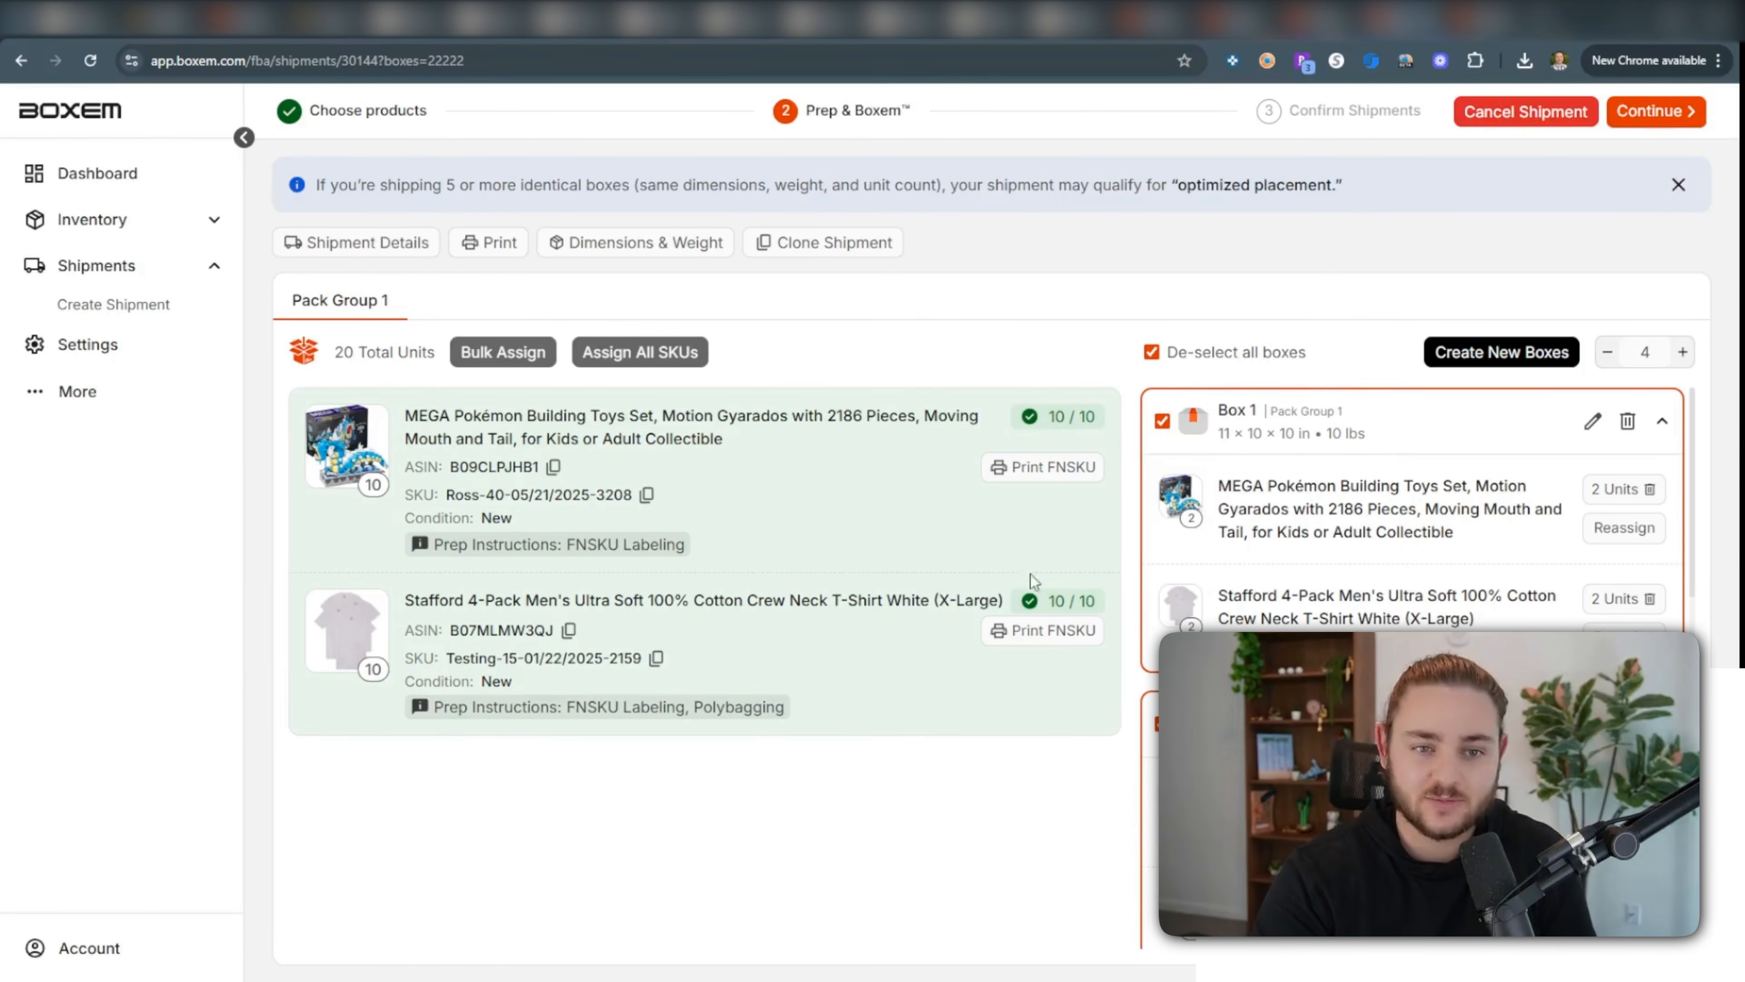
Finish the prep and boxing stage and proceed to the shipment's inbound placement options.
{"action": "left_click", "coordinate": [1645, 116]}
{"action": "left_click", "coordinate": [1194, 813]}
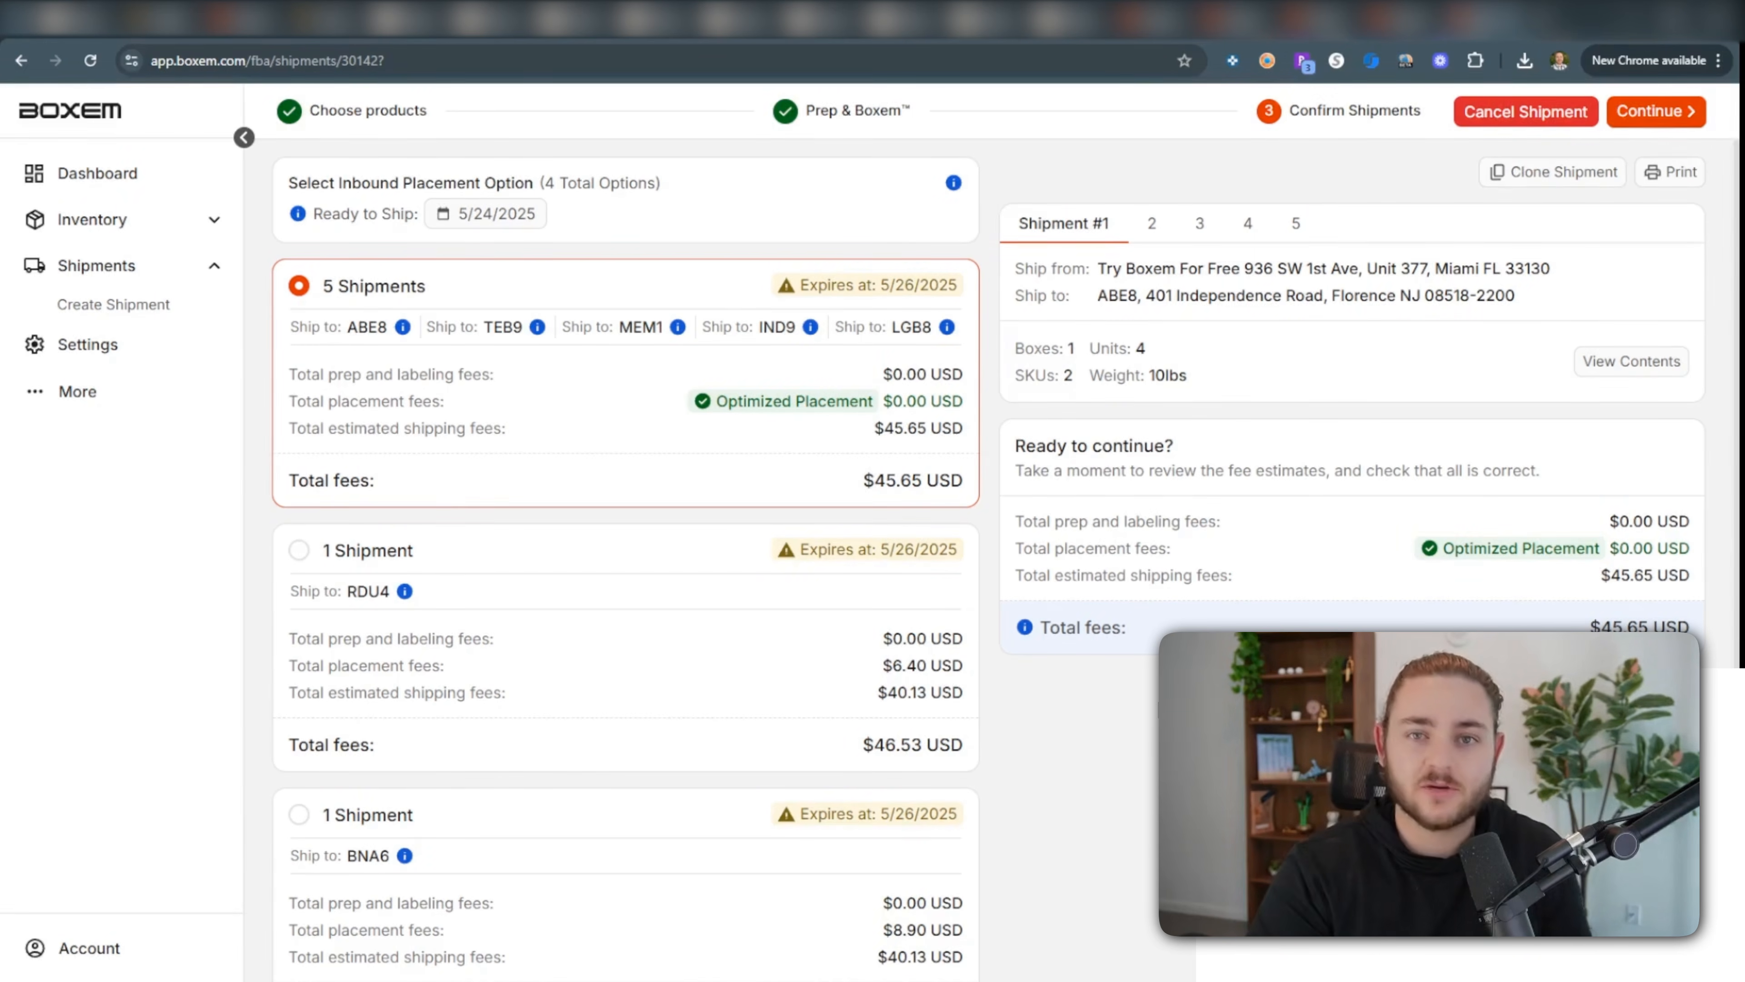
Compare the placement and shipping fees of the BNA6, GEU5, RDU4 and five-shipment placement options.
{"action": "scroll", "coordinate": [655, 519], "scroll_direction": "down", "scroll_amount": 5}
{"action": "left_click", "coordinate": [637, 845]}
{"action": "left_click", "coordinate": [643, 681]}
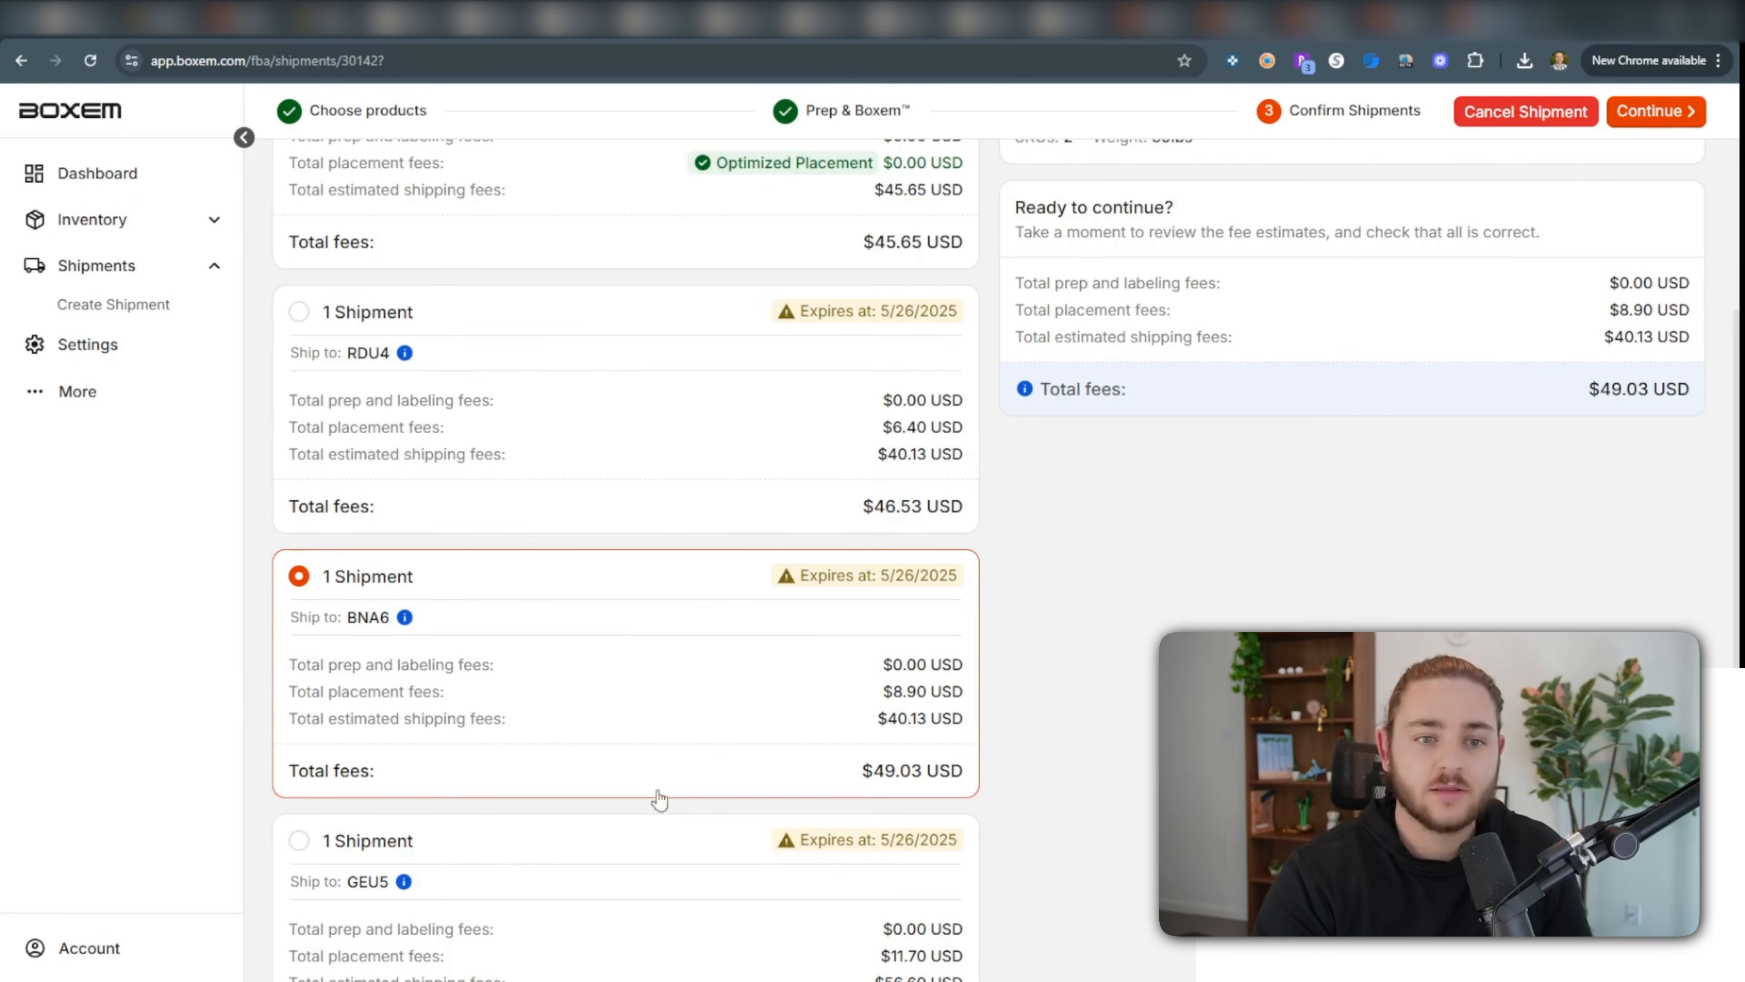
{"action": "left_click", "coordinate": [660, 832]}
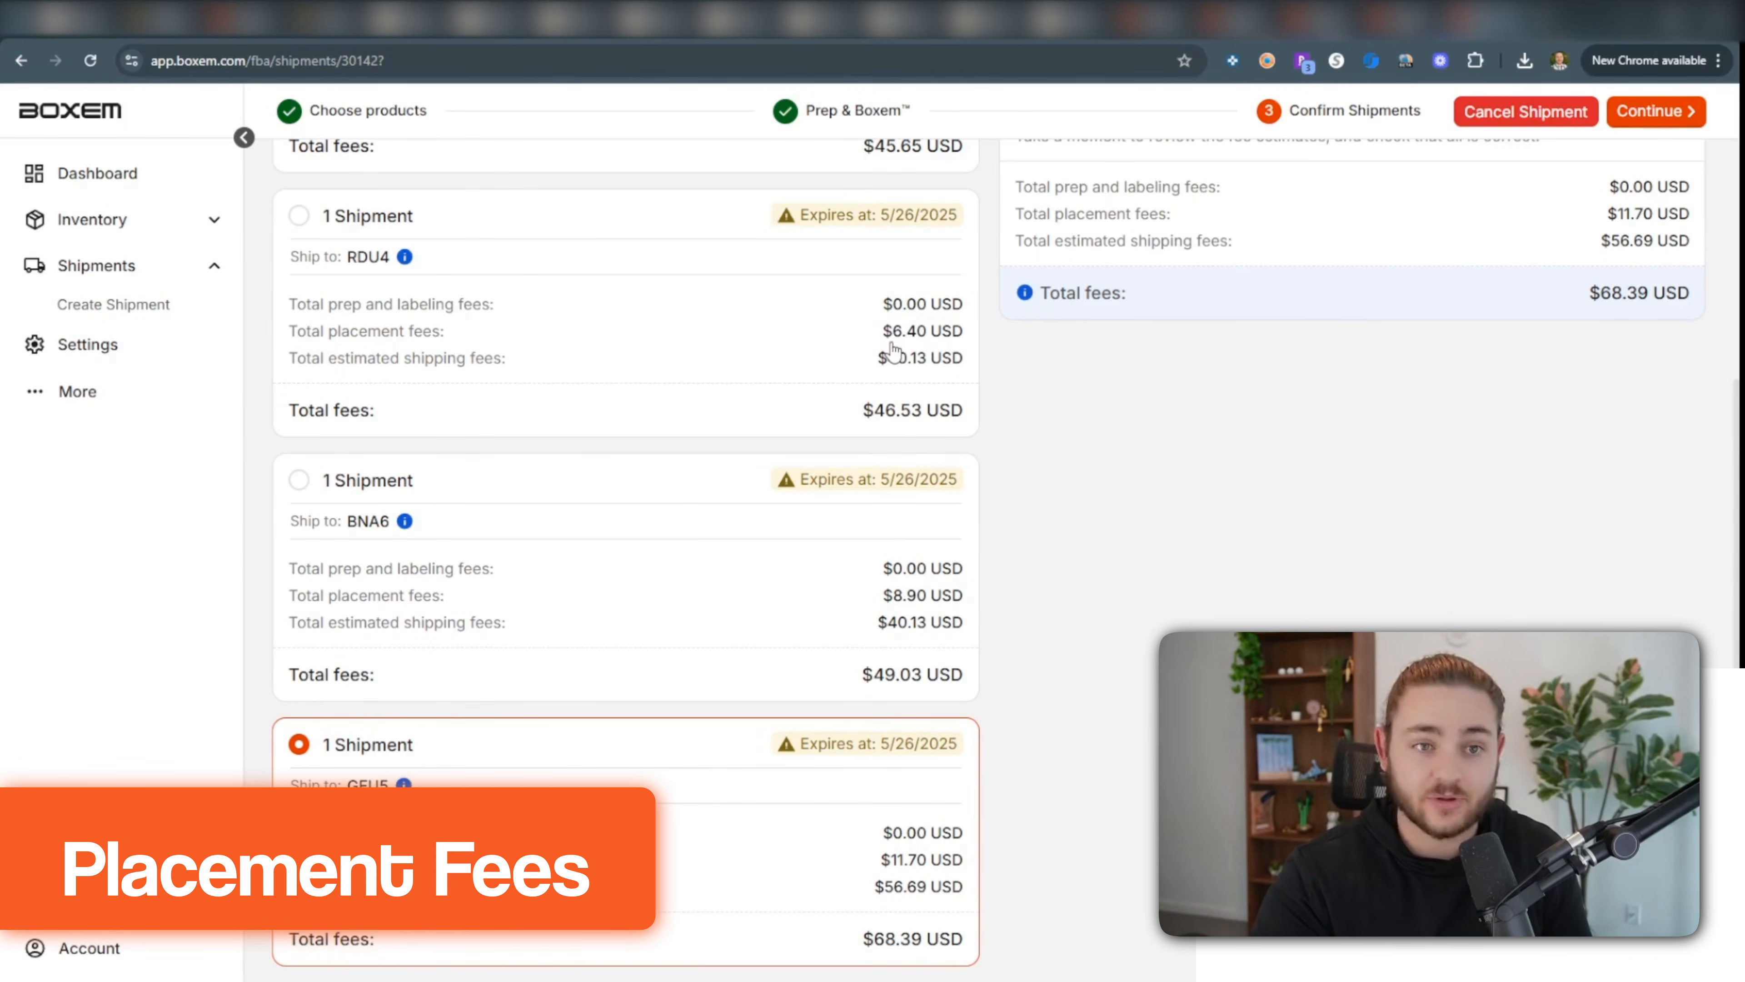
{"action": "scroll", "coordinate": [923, 531], "scroll_direction": "up", "scroll_amount": 2}
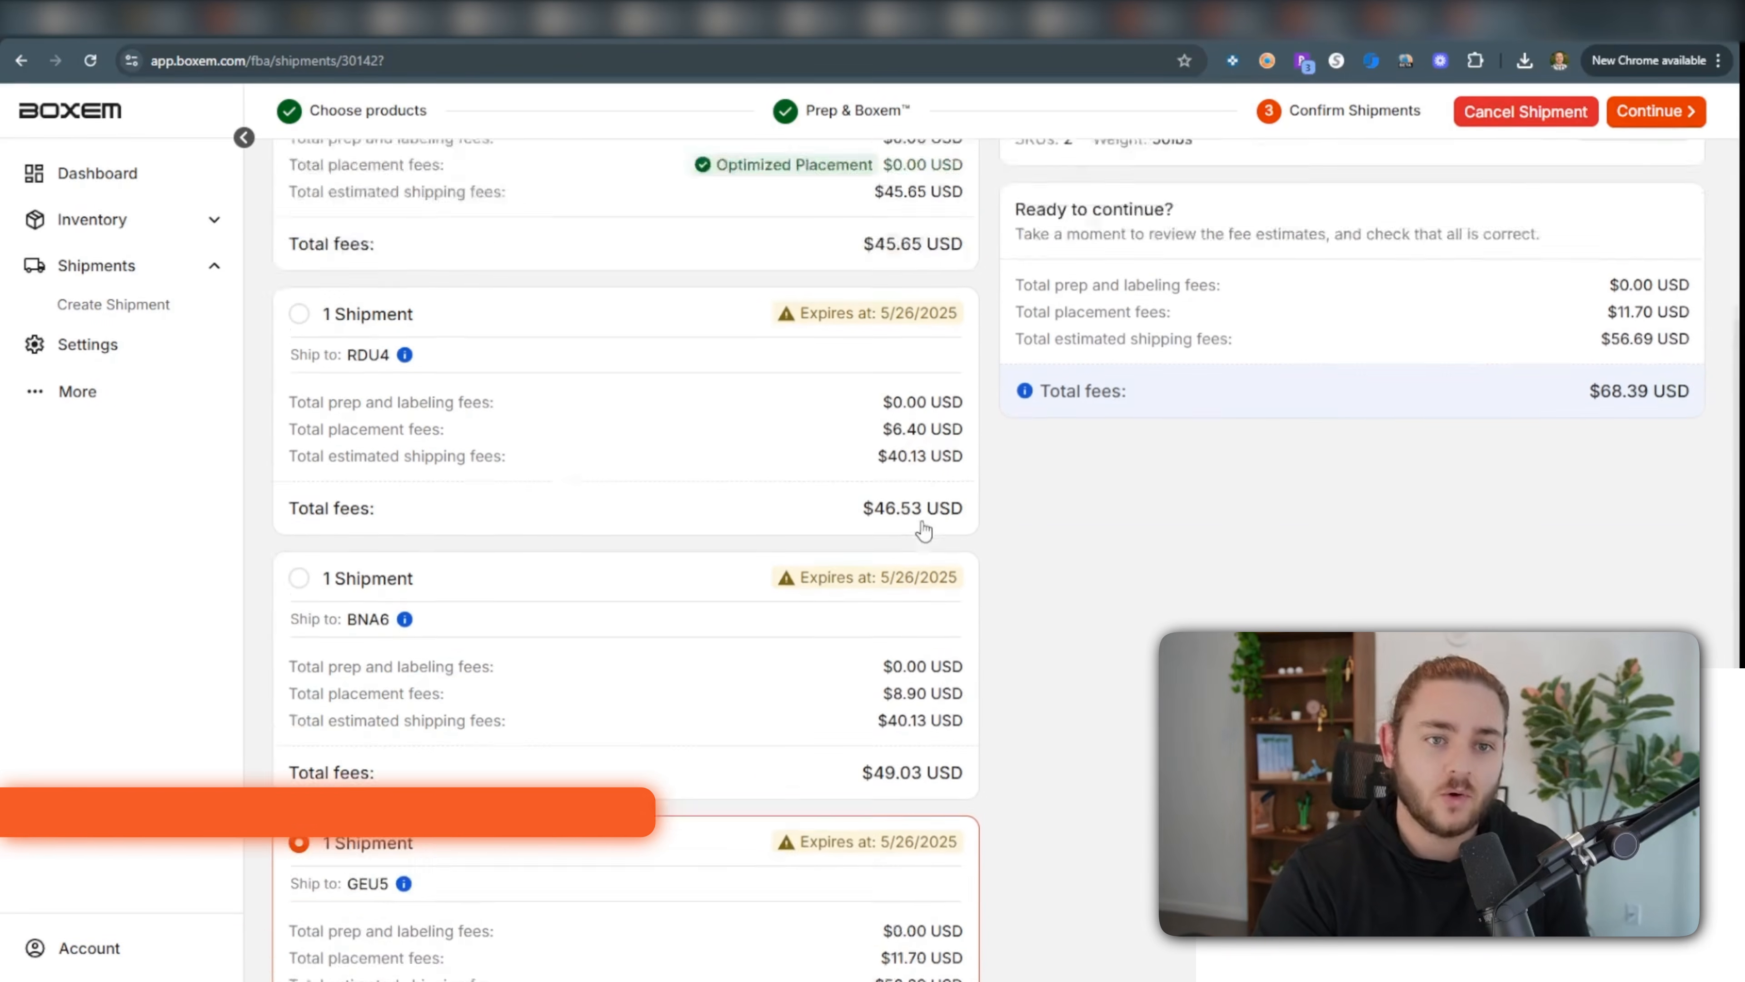
{"action": "scroll", "coordinate": [923, 531], "scroll_direction": "up", "scroll_amount": 5}
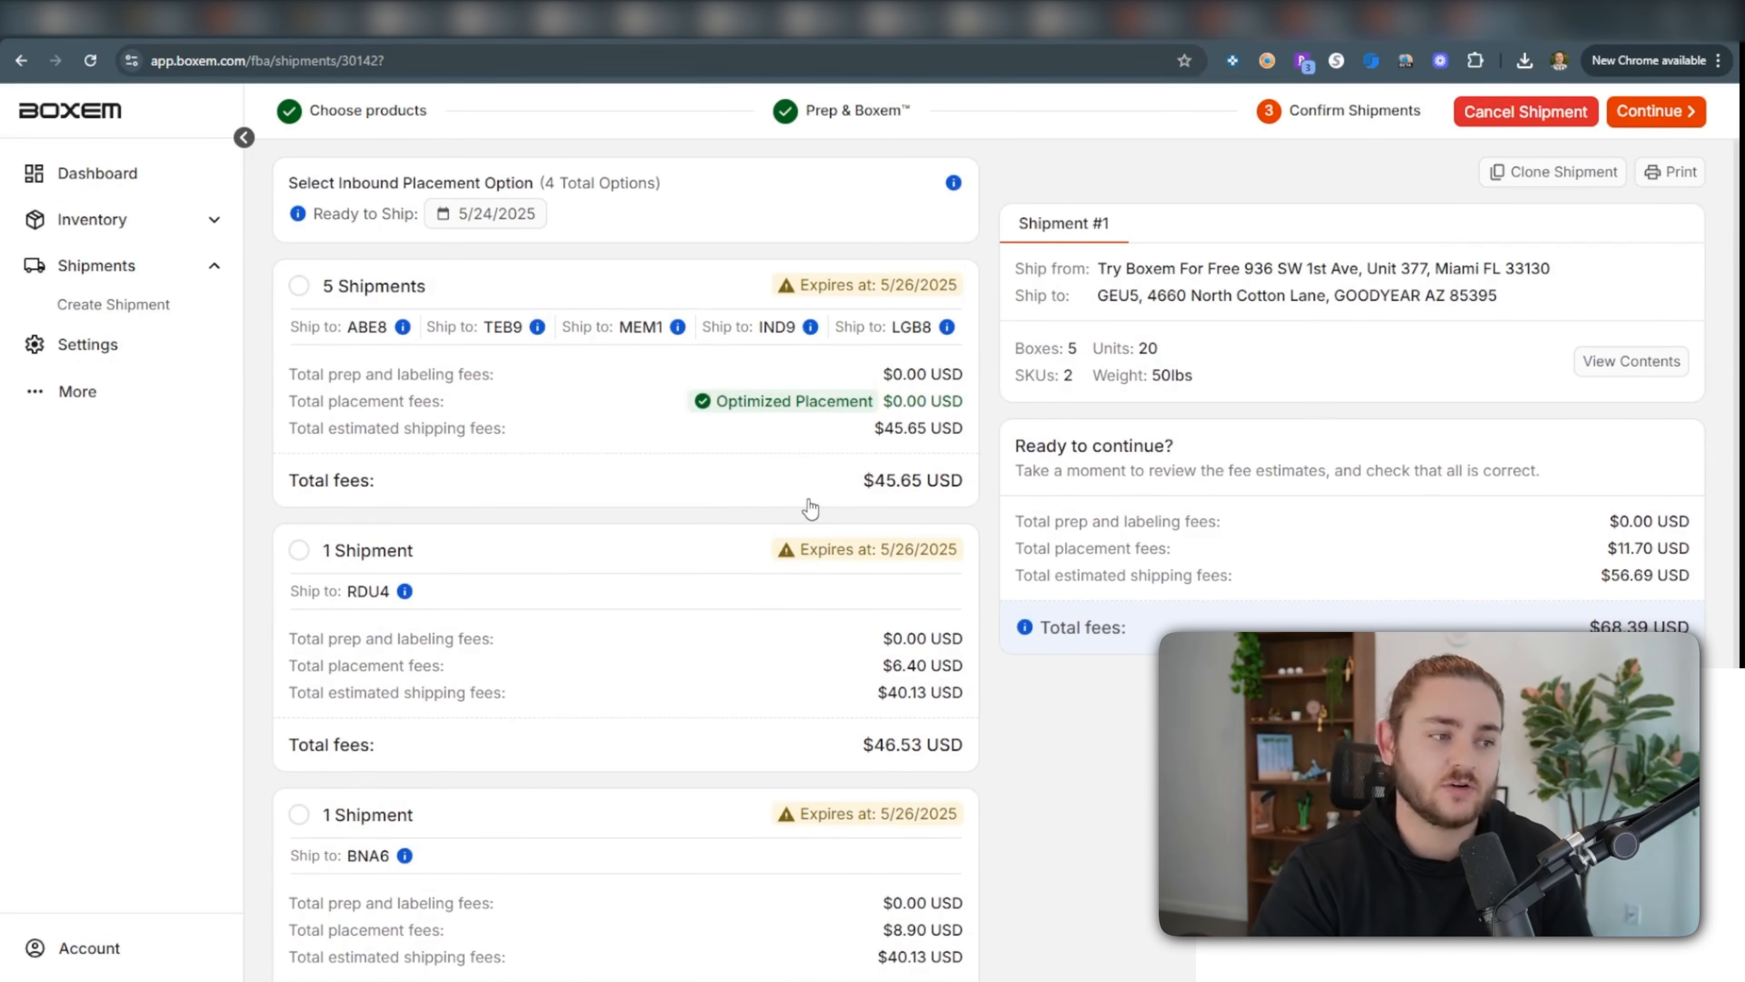
{"action": "left_click", "coordinate": [370, 320]}
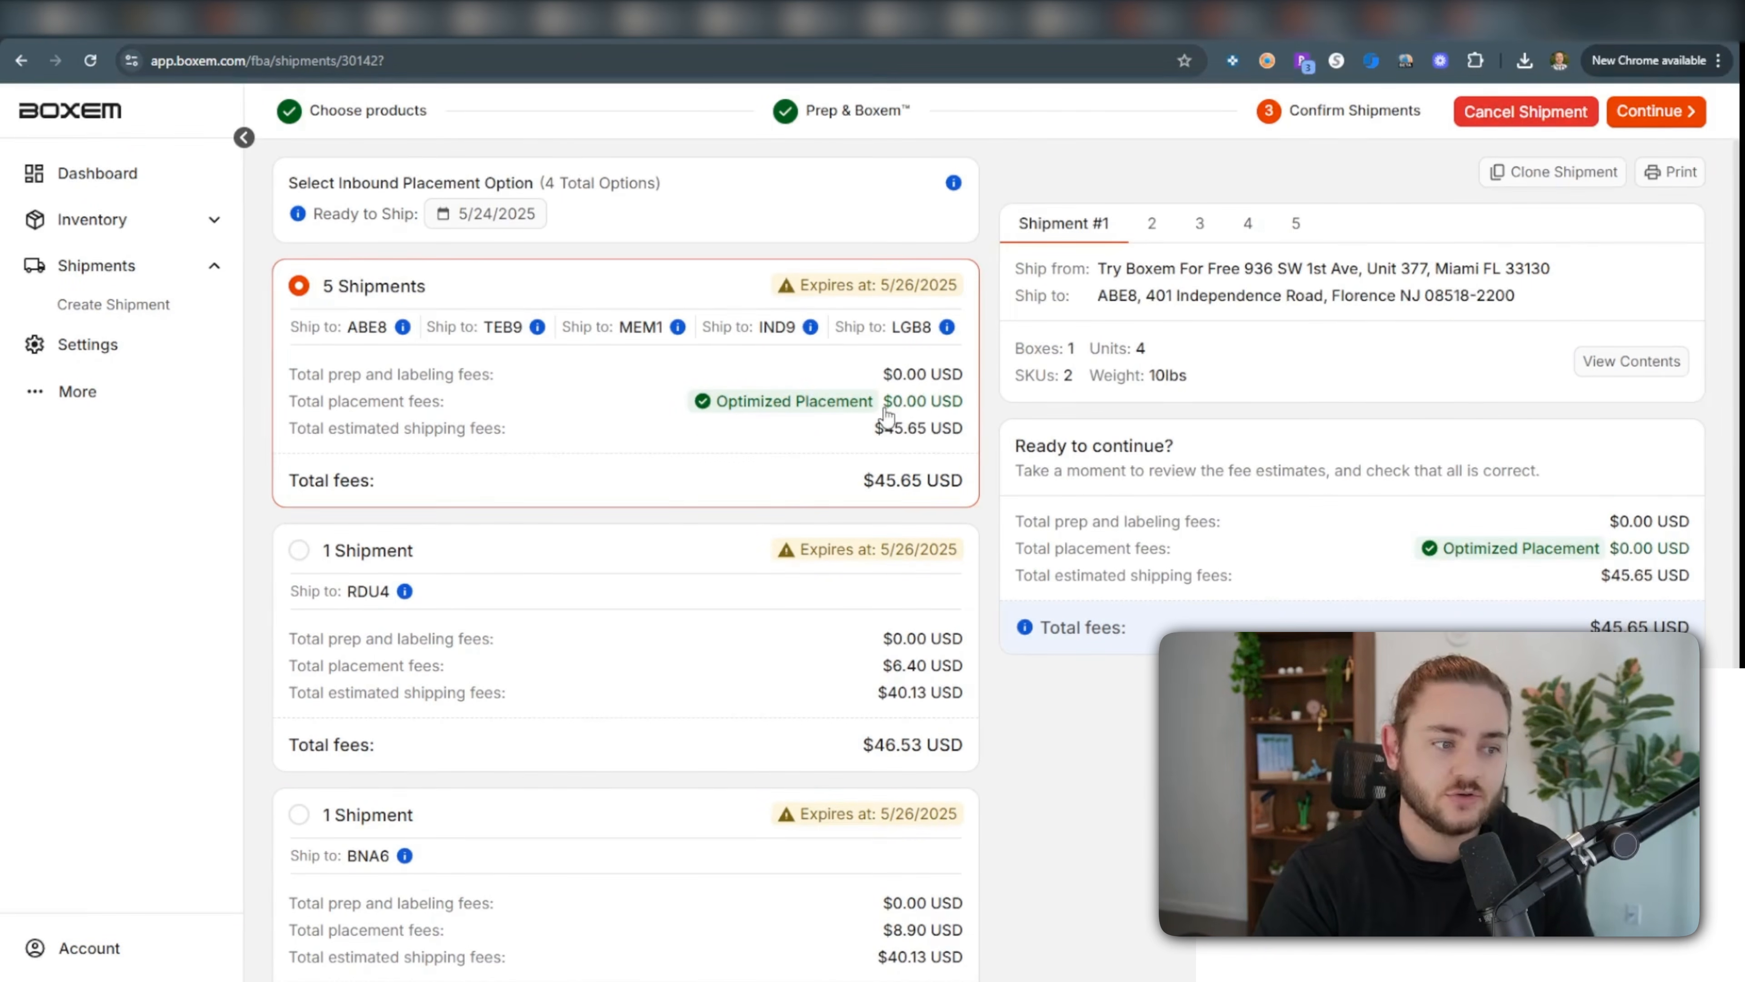
{"action": "left_click_drag", "start_coordinate": [886, 416], "coordinate": [966, 420]}
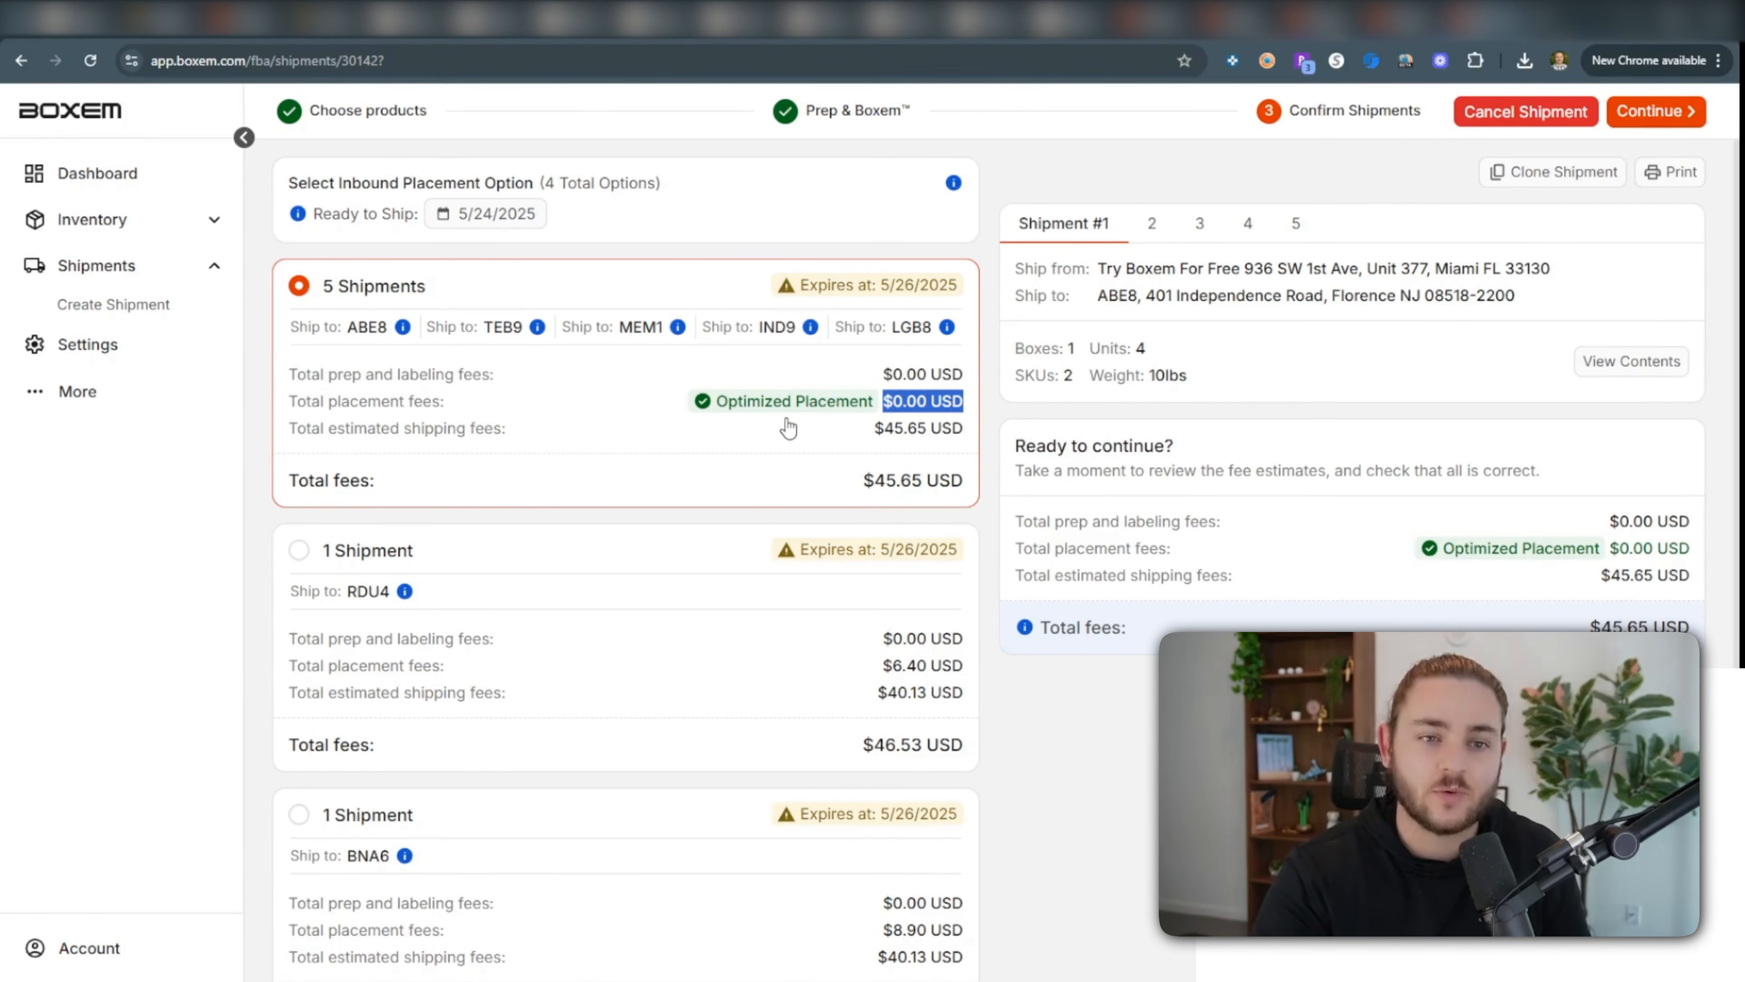
Switch back and forth between the five-shipment and RDU4 placement options to compare their total fees and destinations.
{"action": "left_click", "coordinate": [746, 704]}
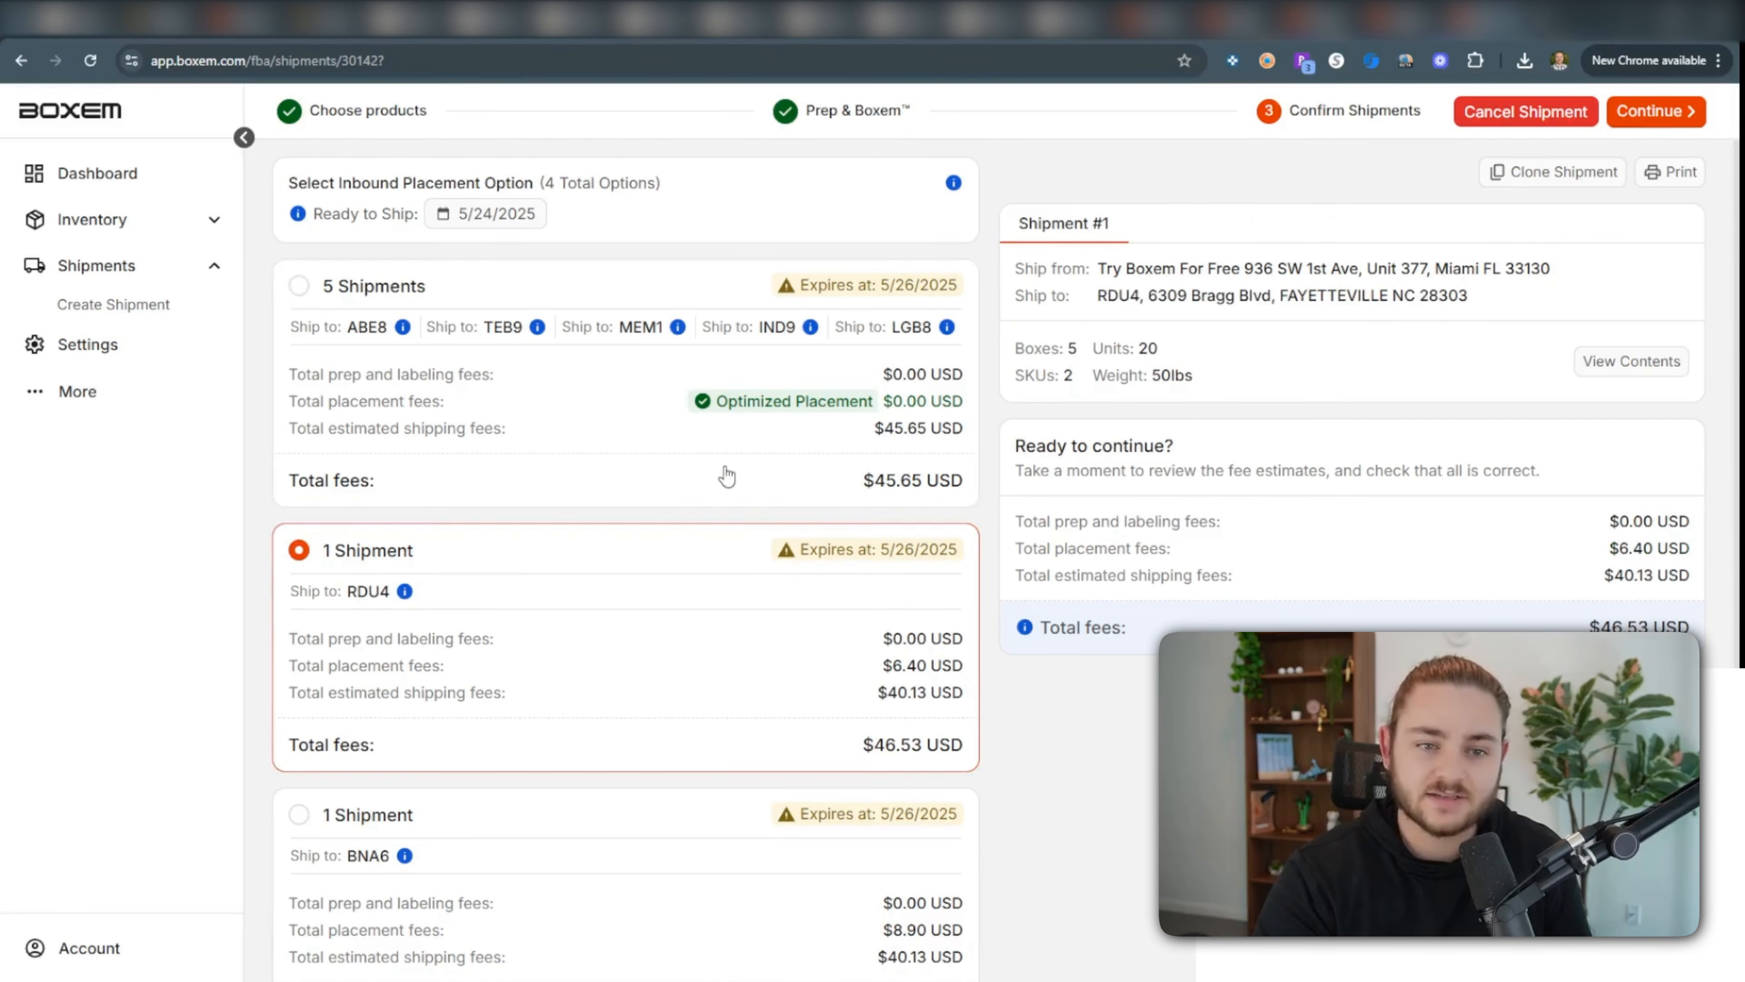
{"action": "left_click", "coordinate": [716, 468]}
{"action": "left_click", "coordinate": [755, 617]}
{"action": "left_click", "coordinate": [719, 391]}
{"action": "left_click", "coordinate": [757, 621]}
{"action": "left_click", "coordinate": [740, 343]}
{"action": "left_click", "coordinate": [717, 667]}
{"action": "left_click", "coordinate": [740, 413]}
{"action": "left_click", "coordinate": [776, 651]}
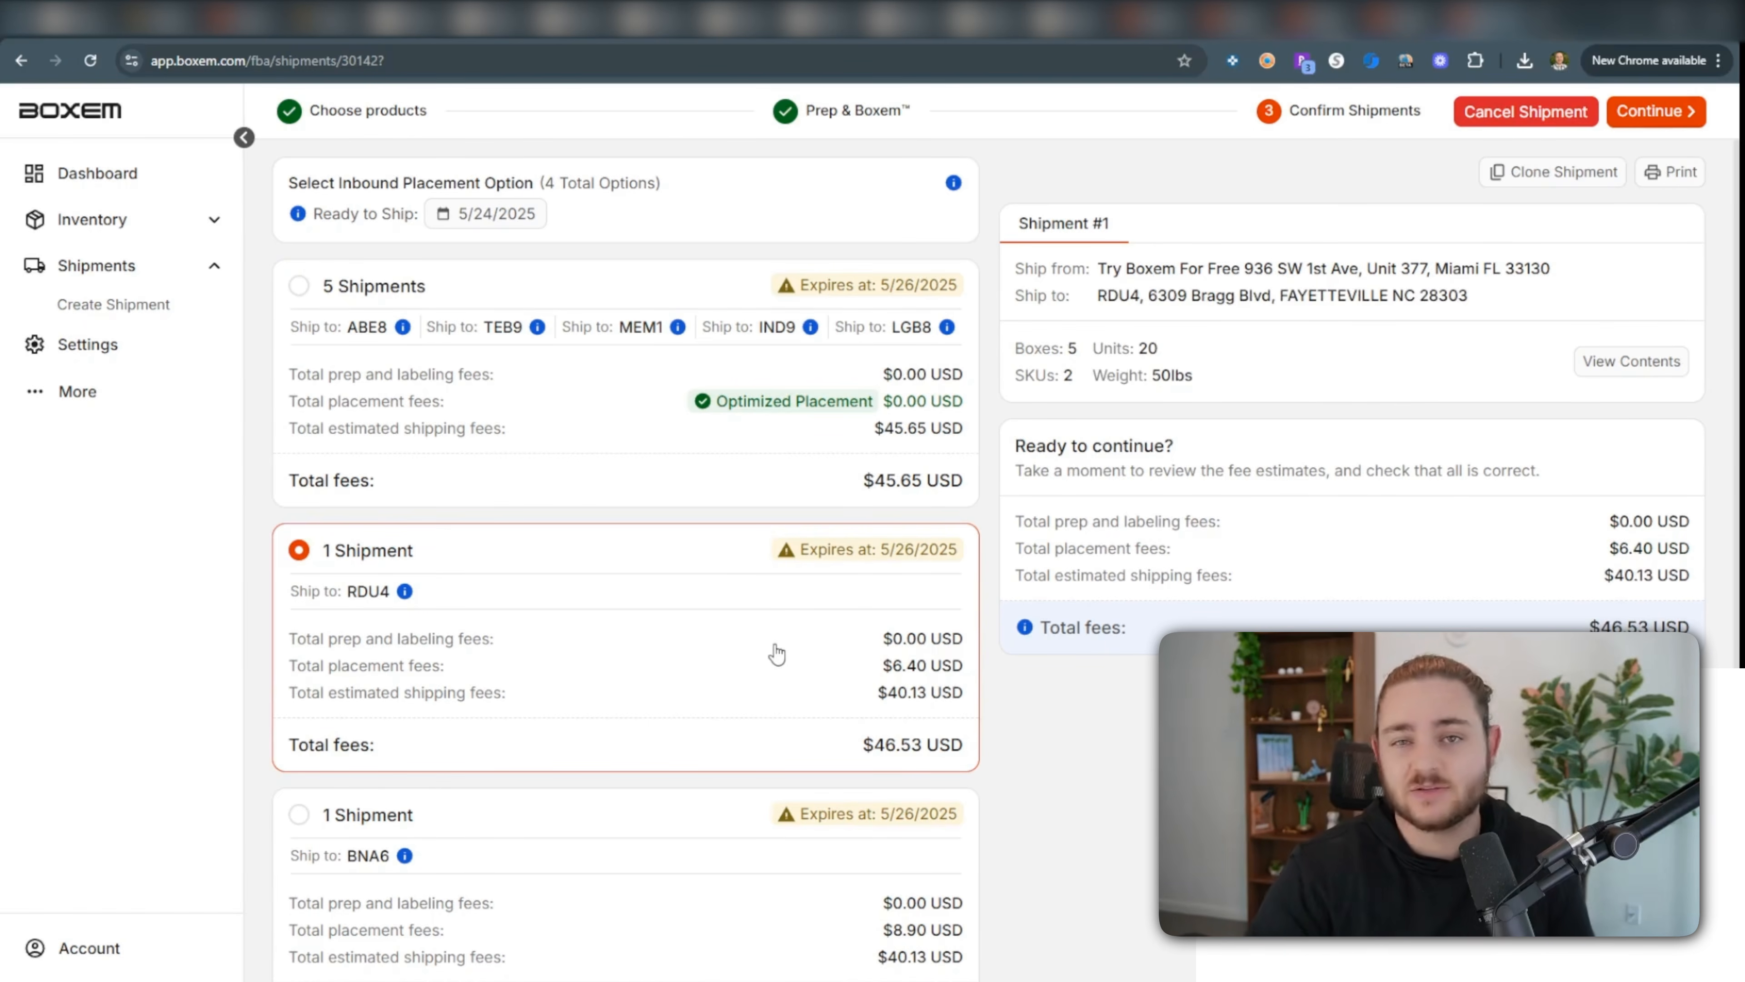
Choose the five-shipment placement option, confirm it and accept the shipping charges.
{"action": "left_click", "coordinate": [813, 416]}
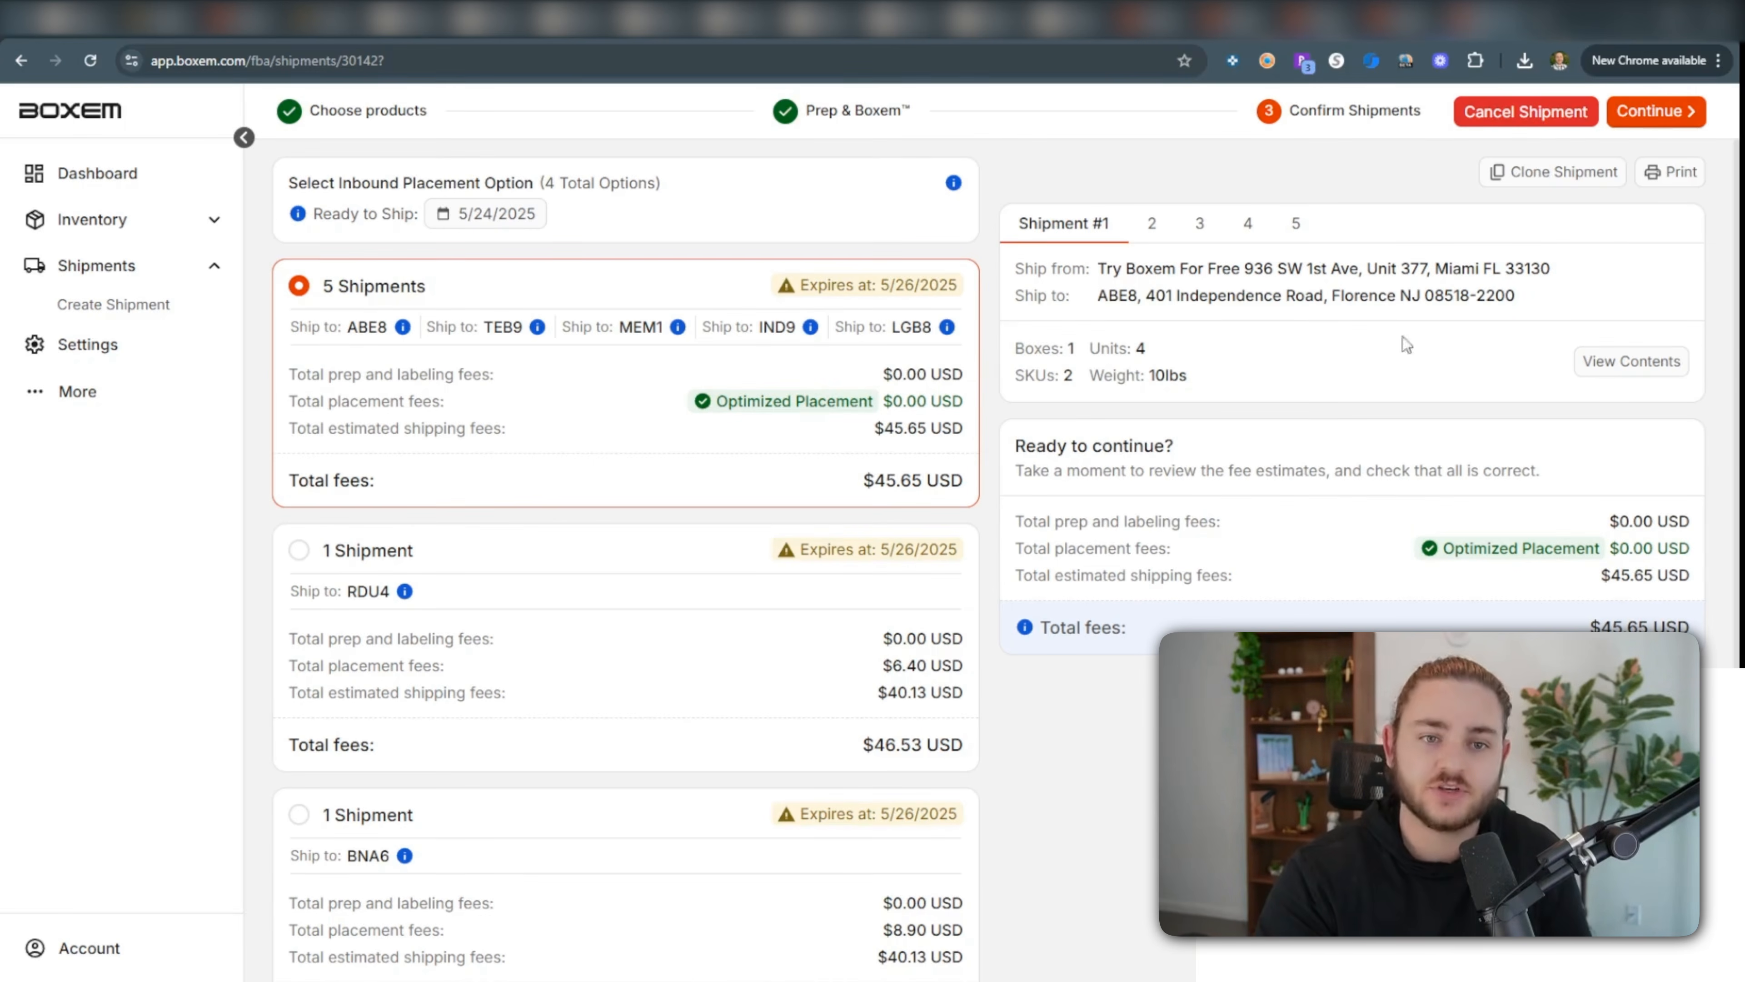
{"action": "left_click", "coordinate": [1636, 118]}
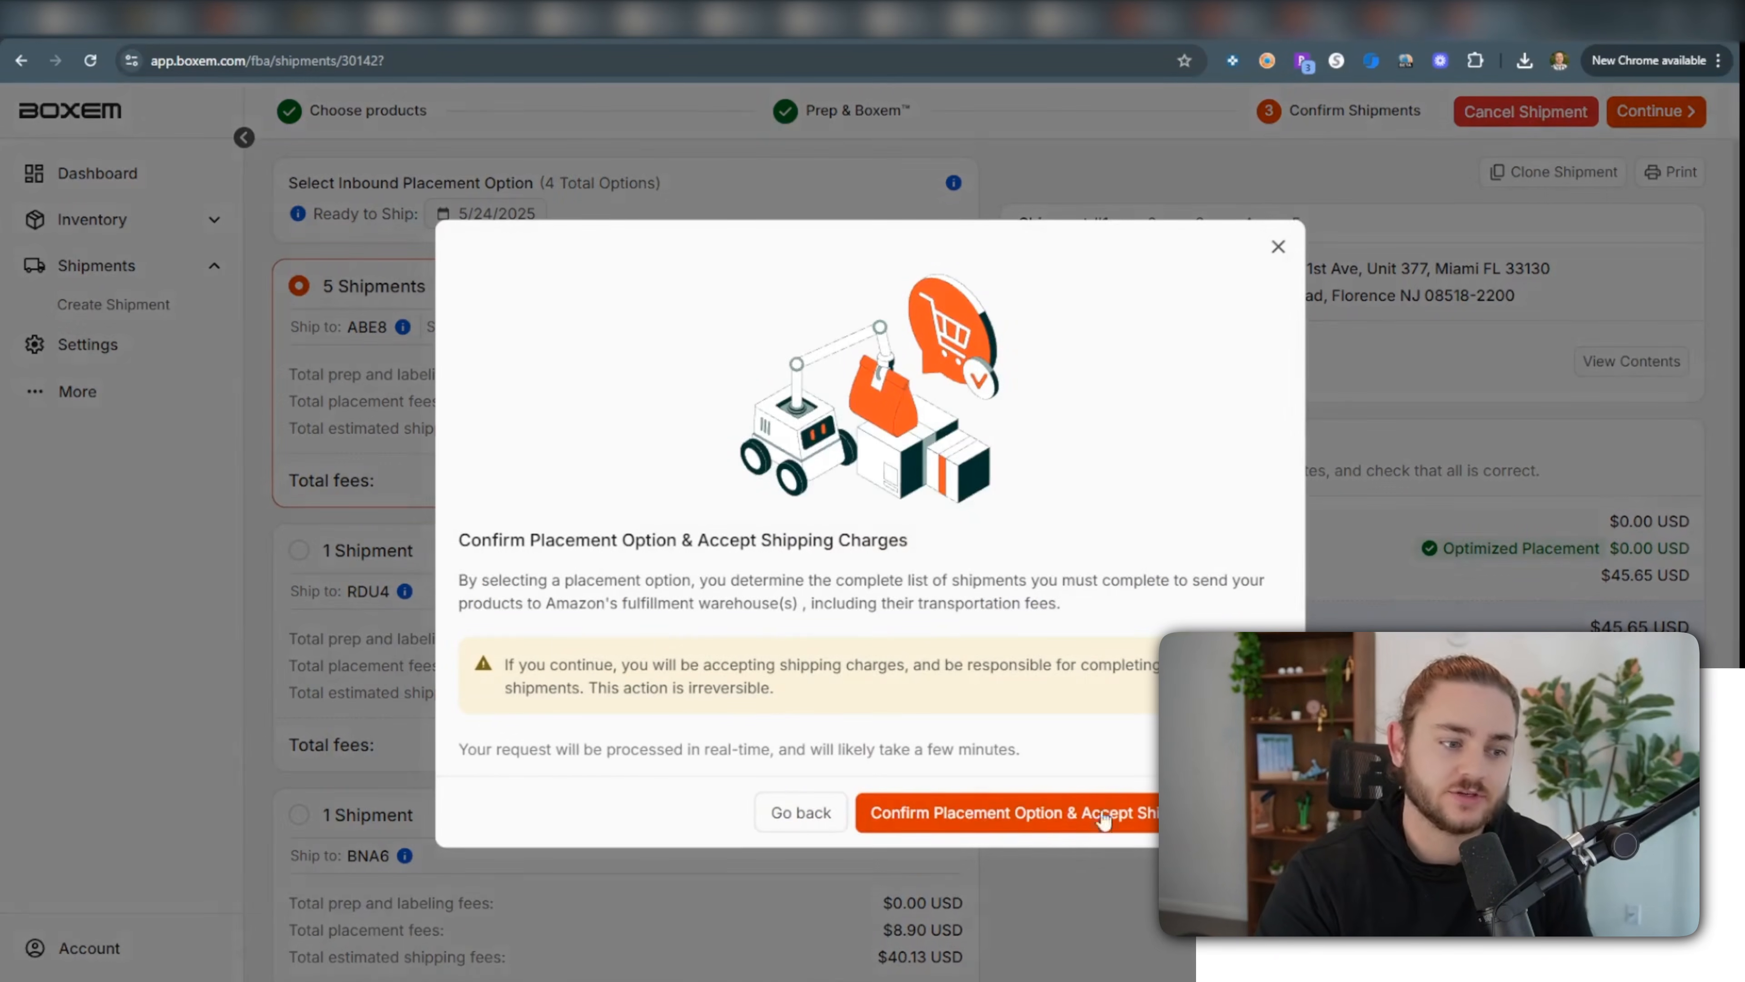
{"action": "left_click", "coordinate": [1008, 827]}
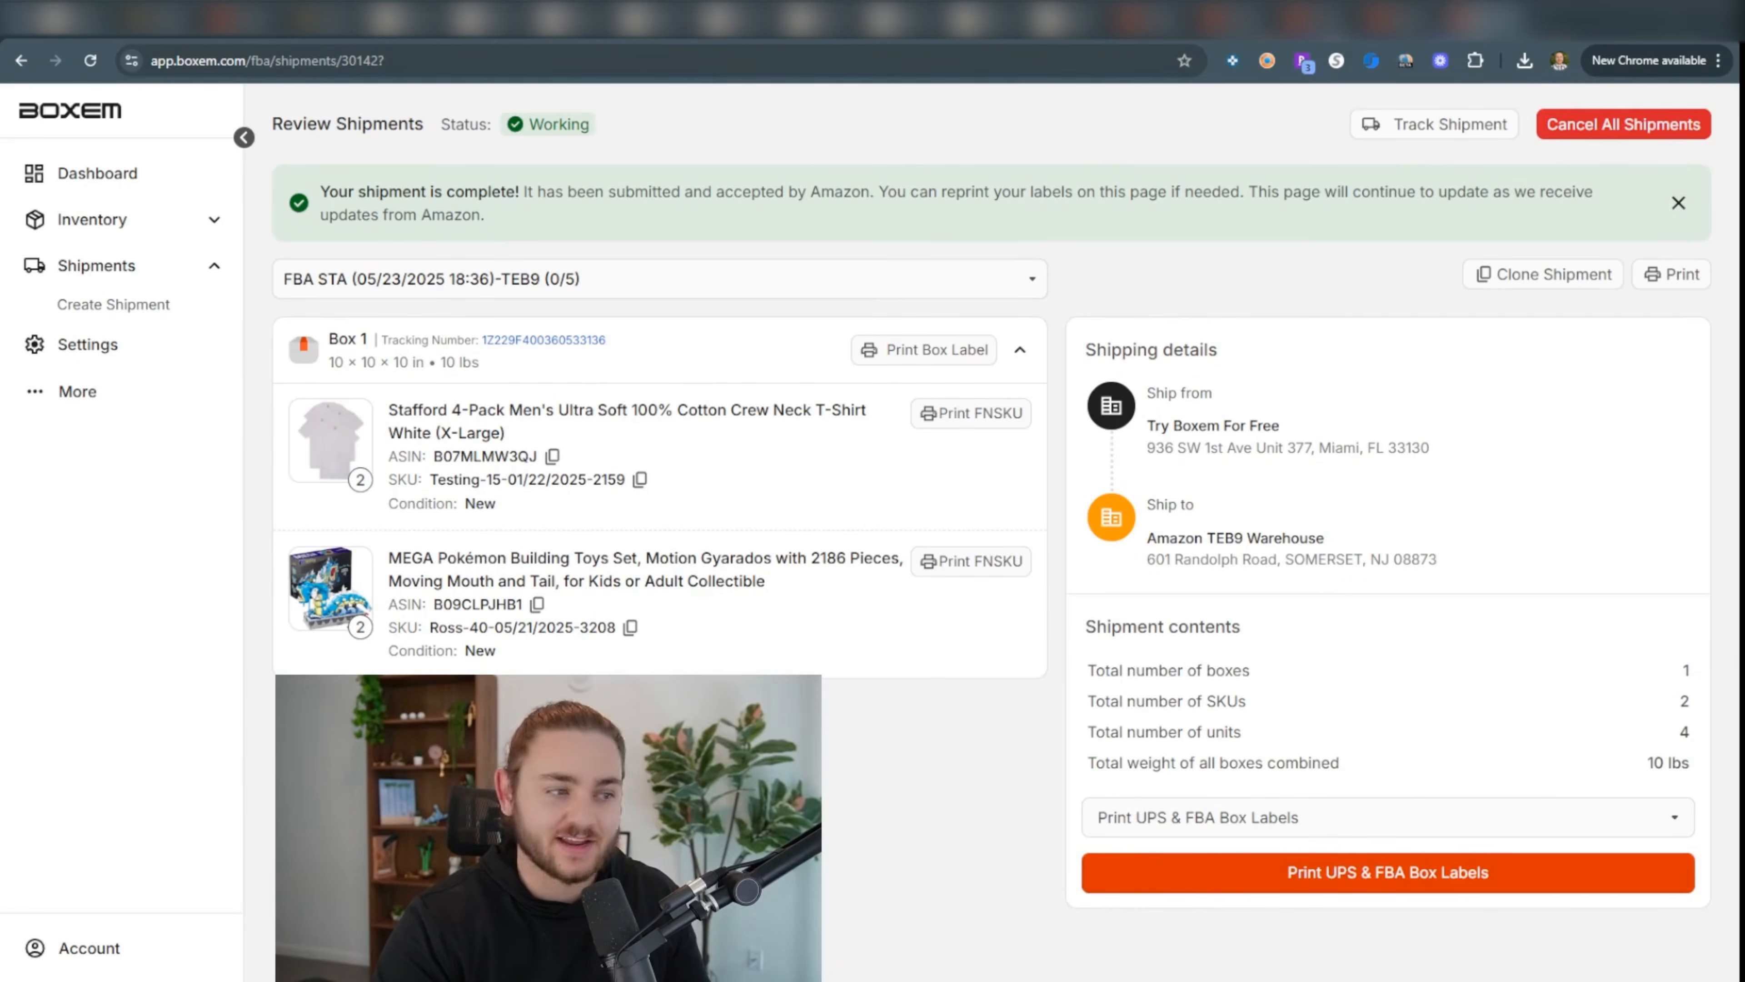
Look through the TEB9, IND9 and ABE8 shipments' box contents and shipping details.
{"action": "left_click", "coordinate": [604, 286]}
{"action": "left_click", "coordinate": [615, 326]}
{"action": "left_click", "coordinate": [592, 292]}
{"action": "left_click", "coordinate": [596, 368]}
{"action": "left_click", "coordinate": [594, 292]}
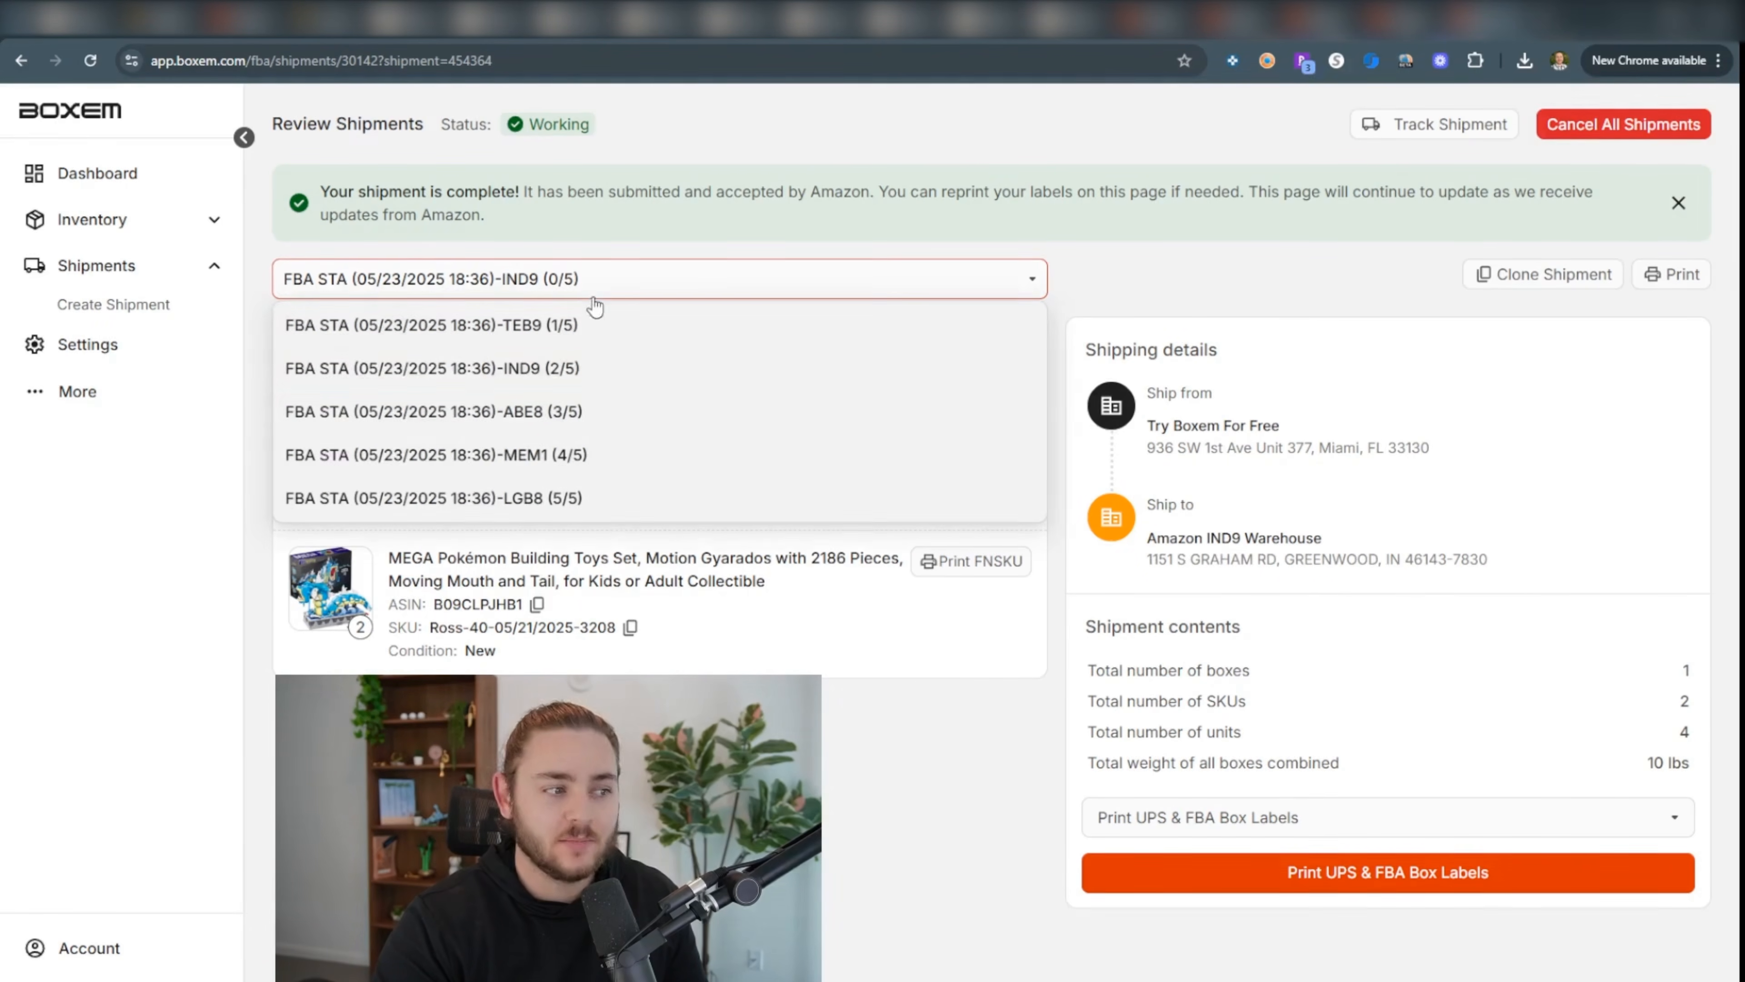
{"action": "left_click", "coordinate": [599, 411]}
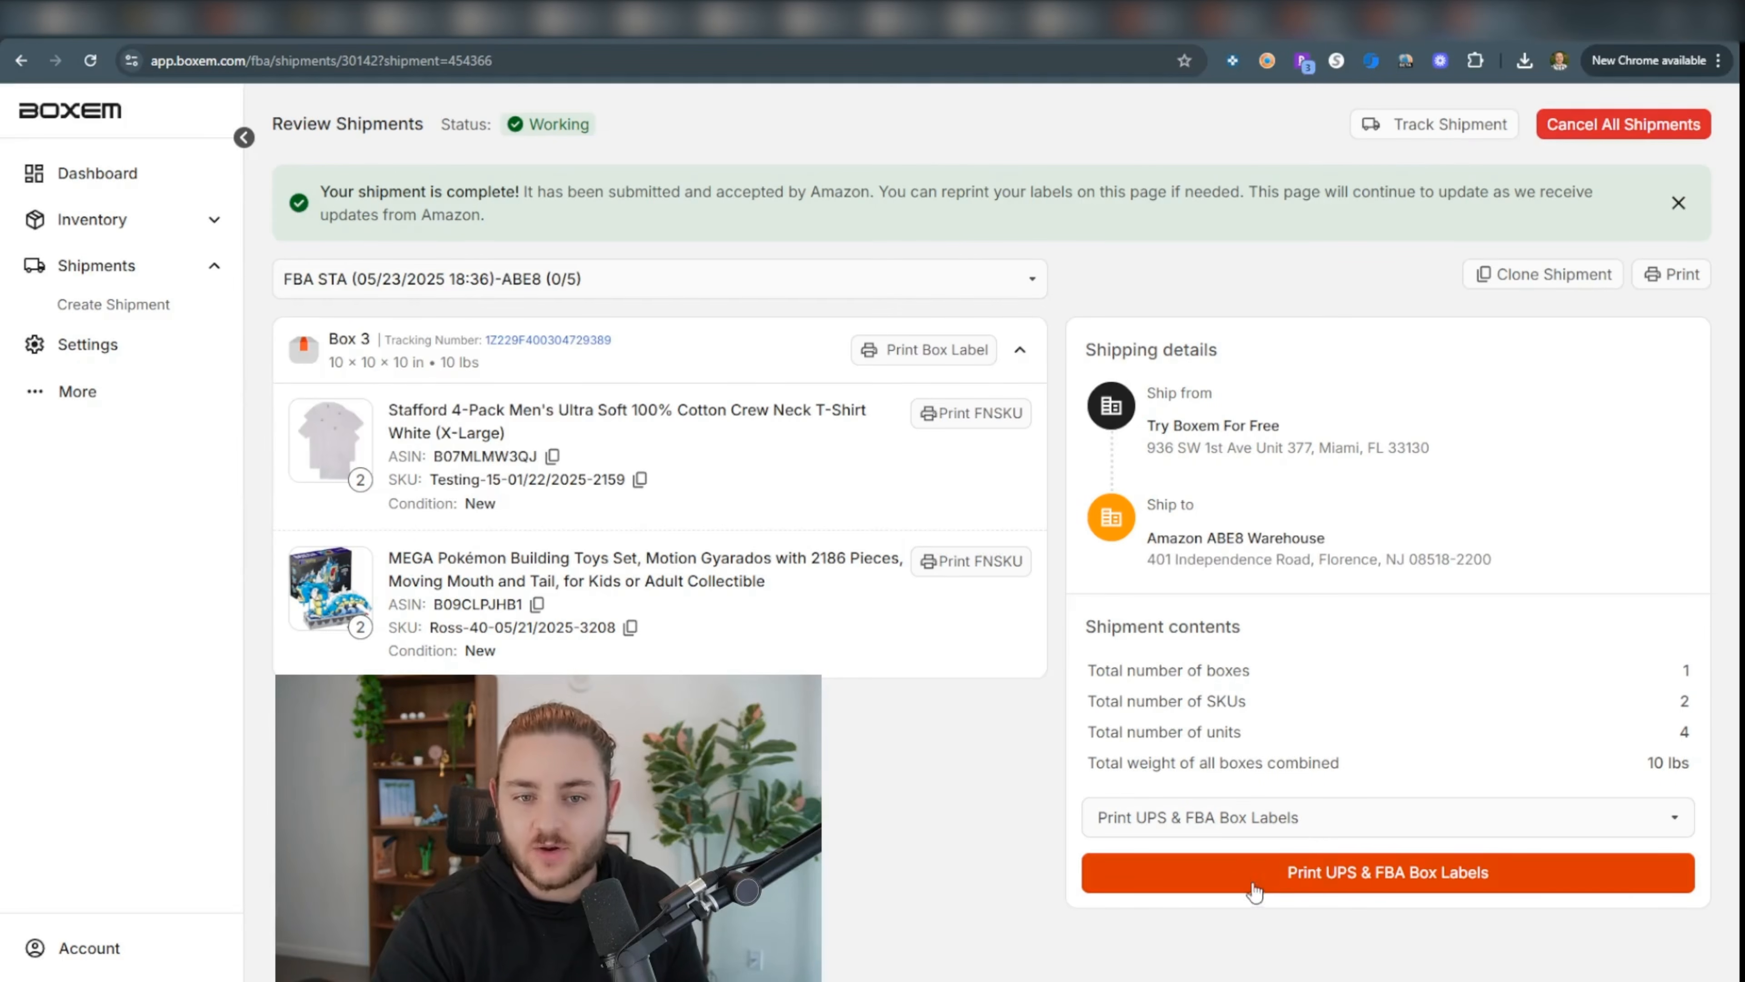
Switch to the TEB9 shipment, print its UPS and FBA box labels, and check both label pages.
{"action": "left_click", "coordinate": [588, 288]}
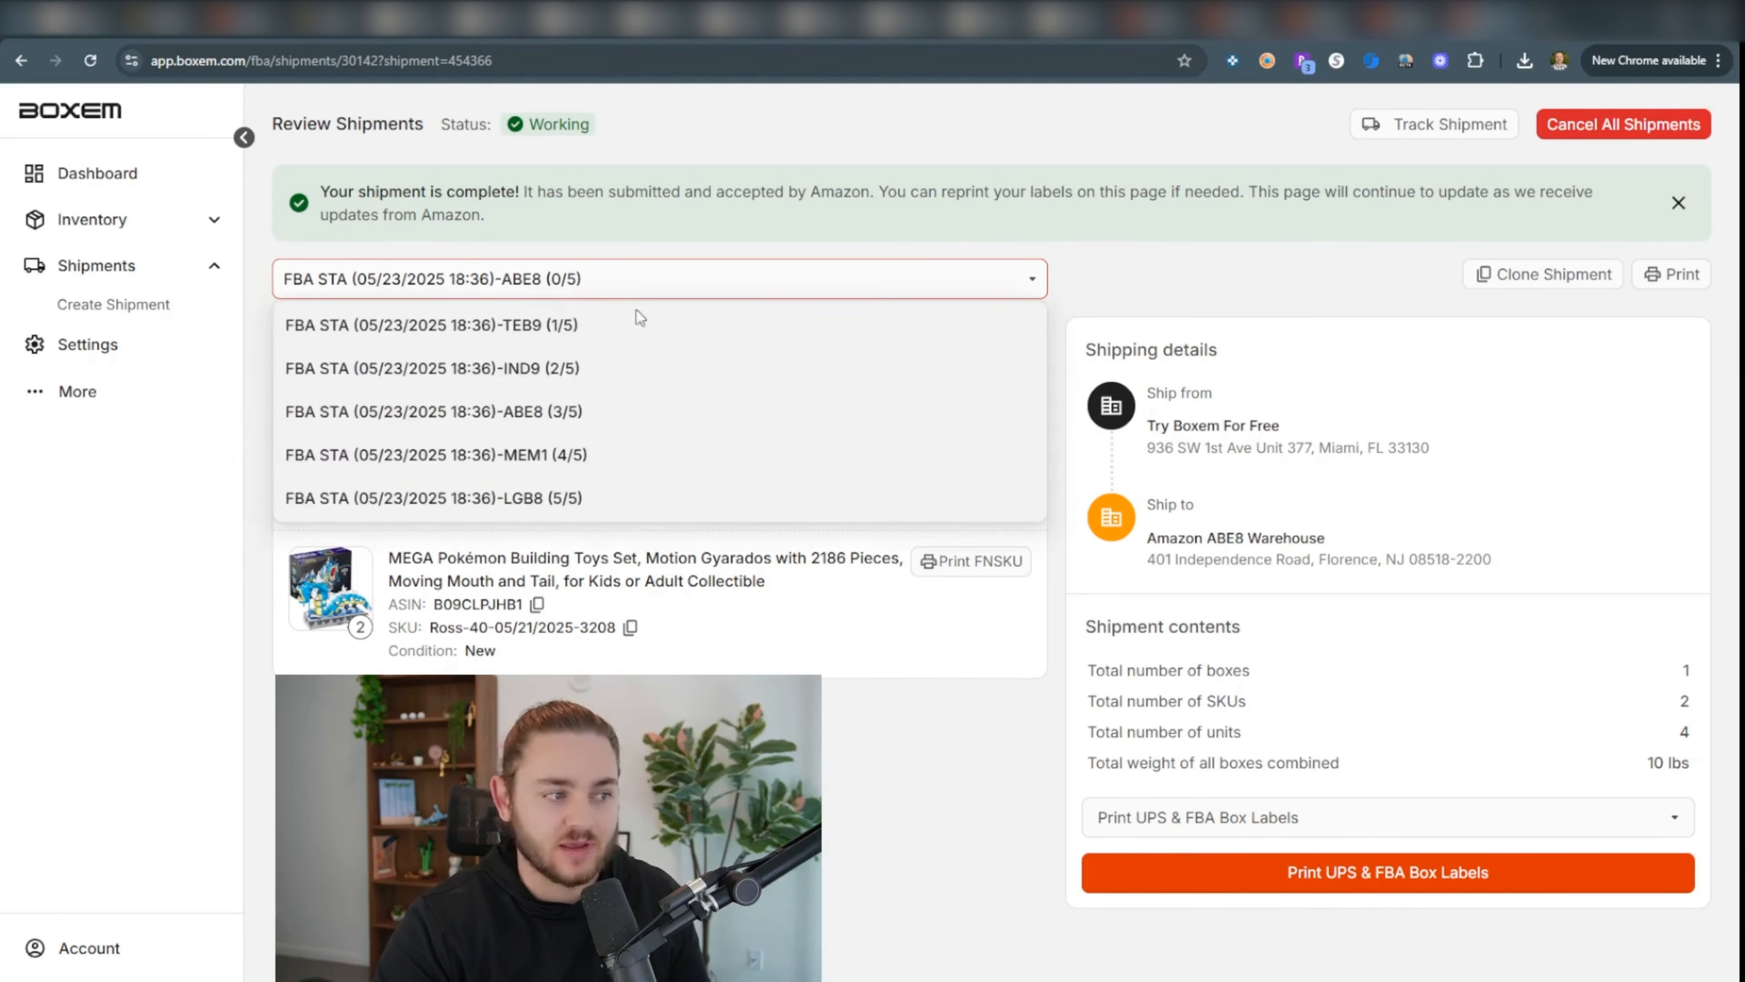
{"action": "left_click", "coordinate": [859, 322]}
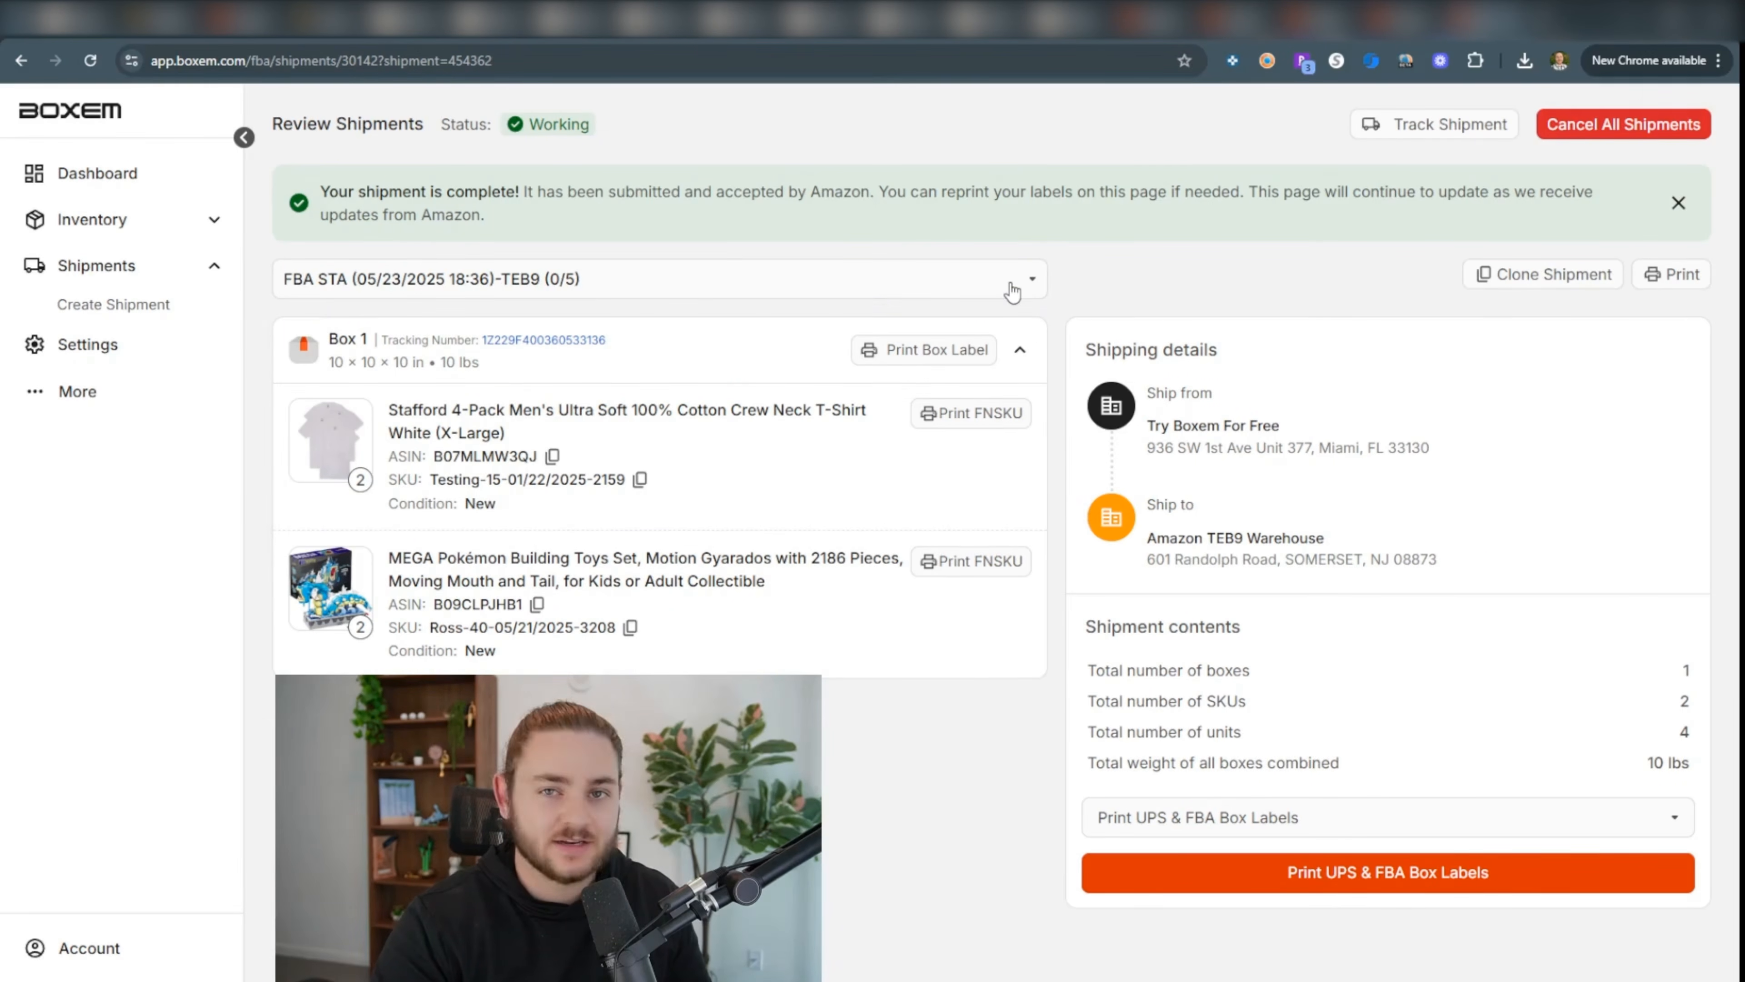
{"action": "left_click", "coordinate": [1012, 293]}
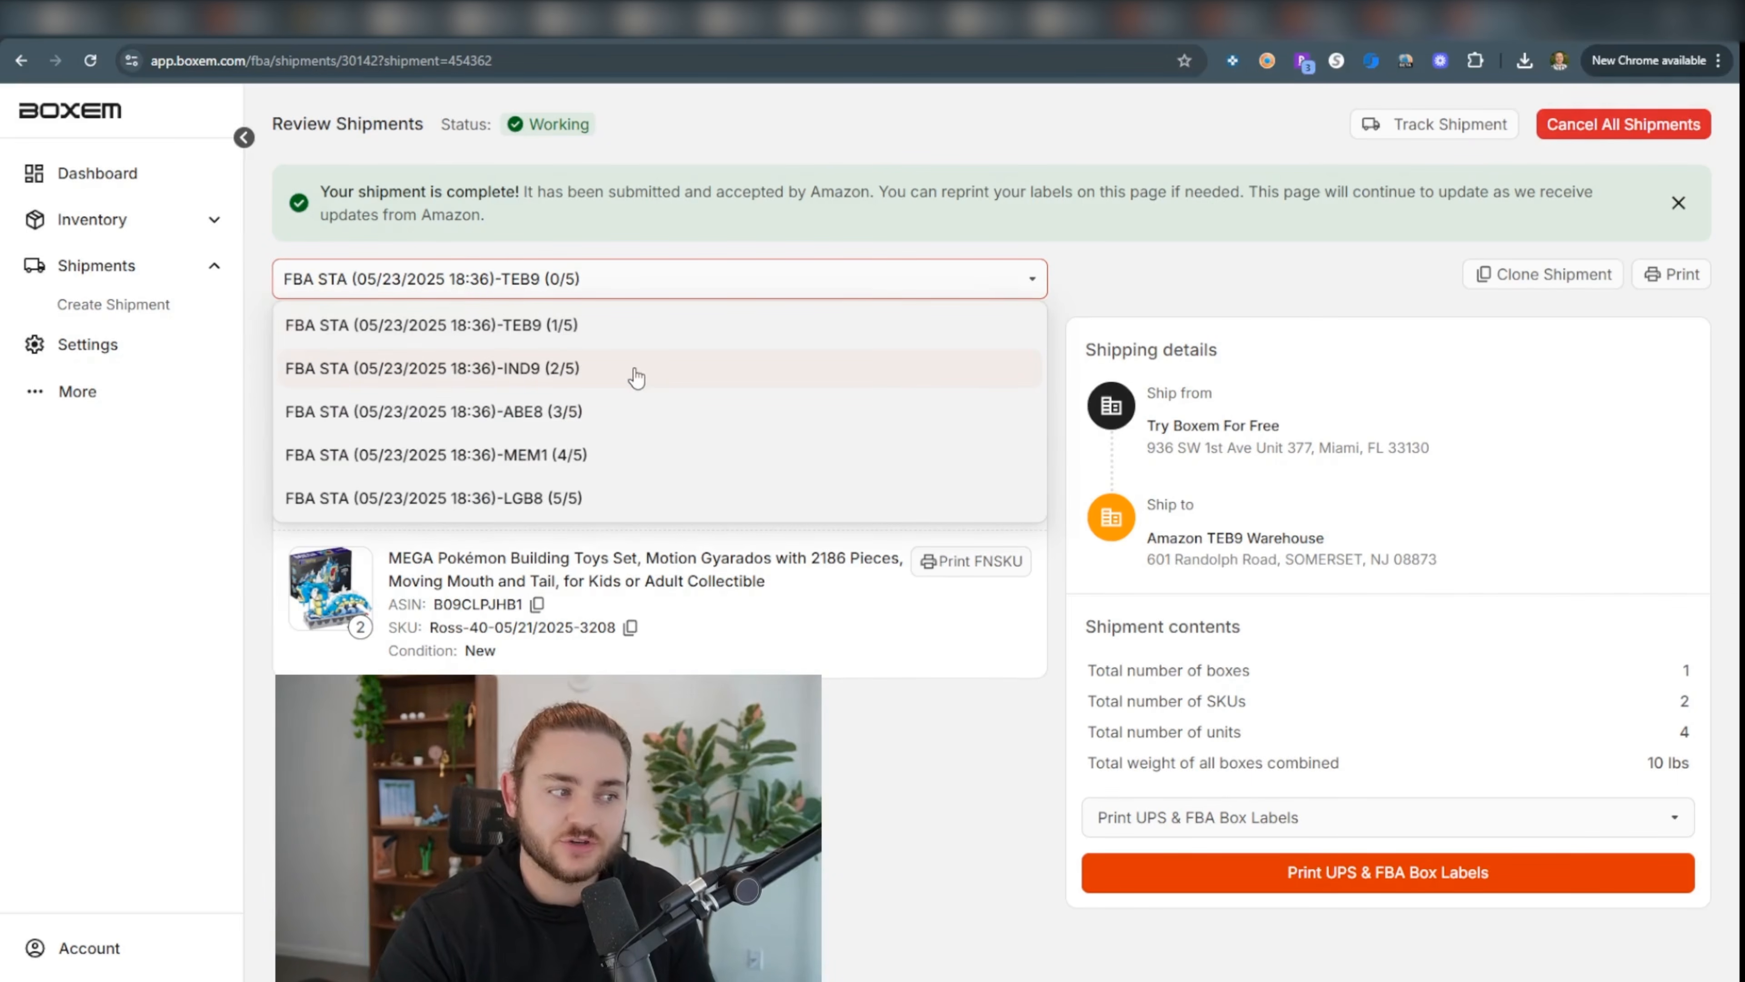
{"action": "left_click", "coordinate": [1378, 264]}
{"action": "left_click", "coordinate": [1412, 886]}
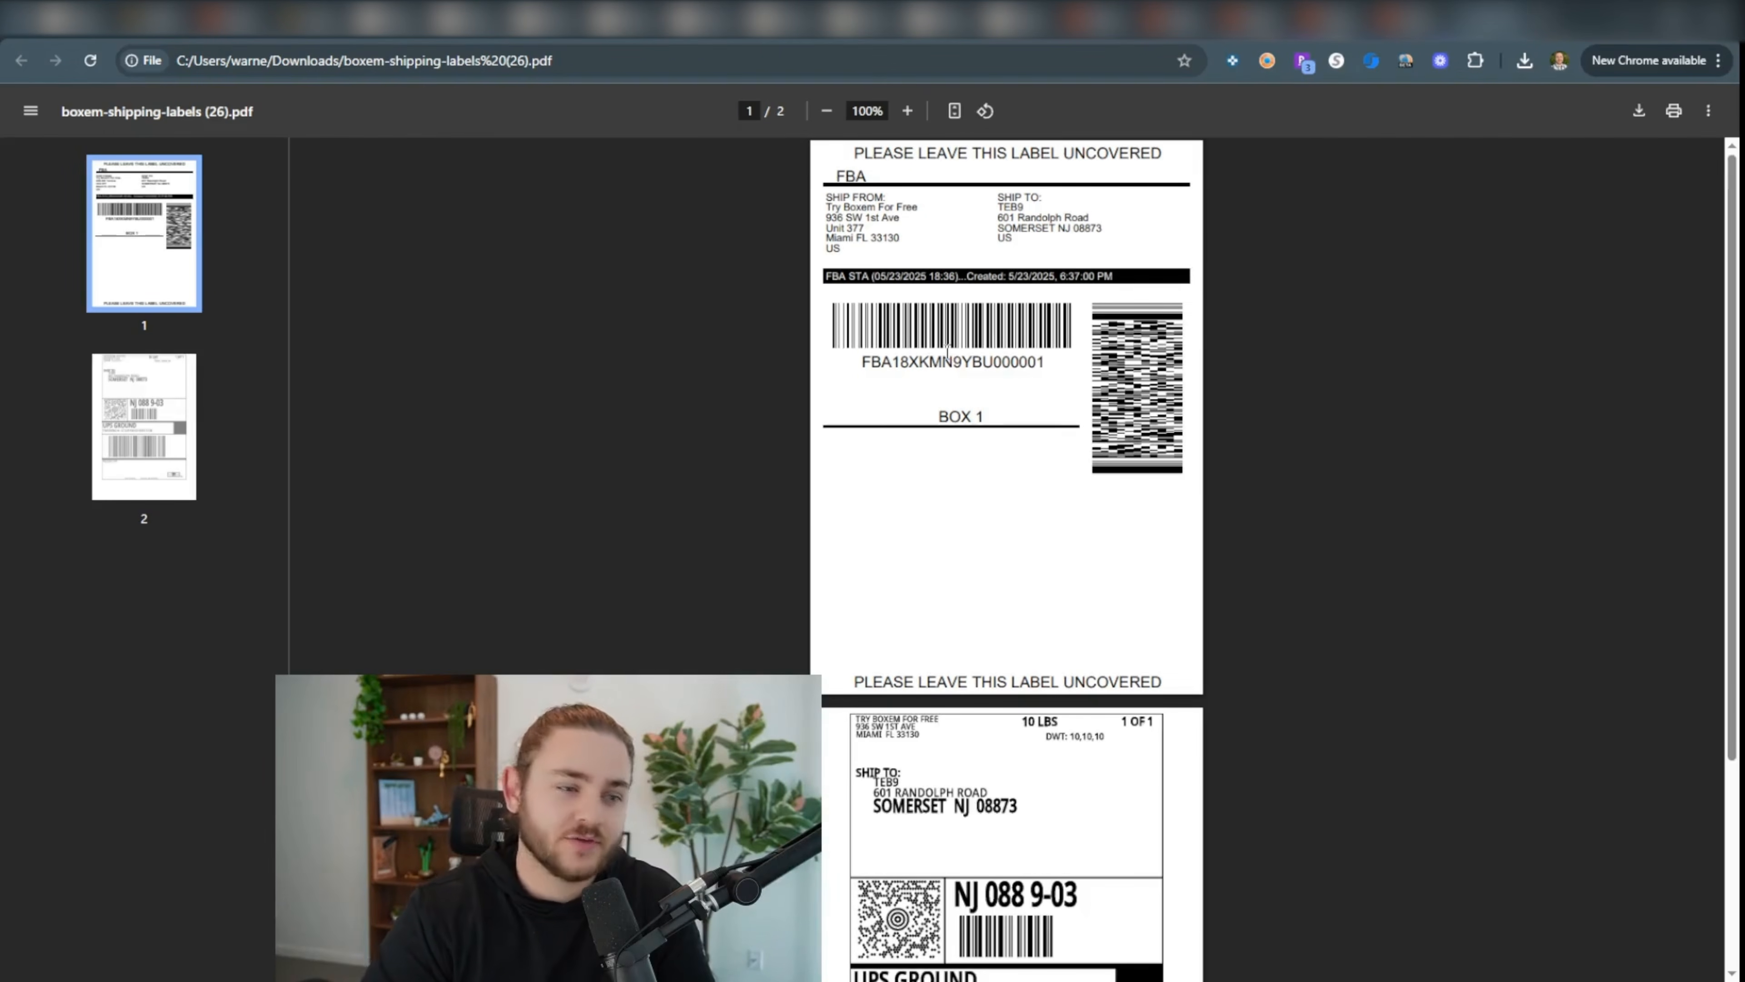
{"action": "scroll", "coordinate": [951, 657], "scroll_direction": "down", "scroll_amount": 4}
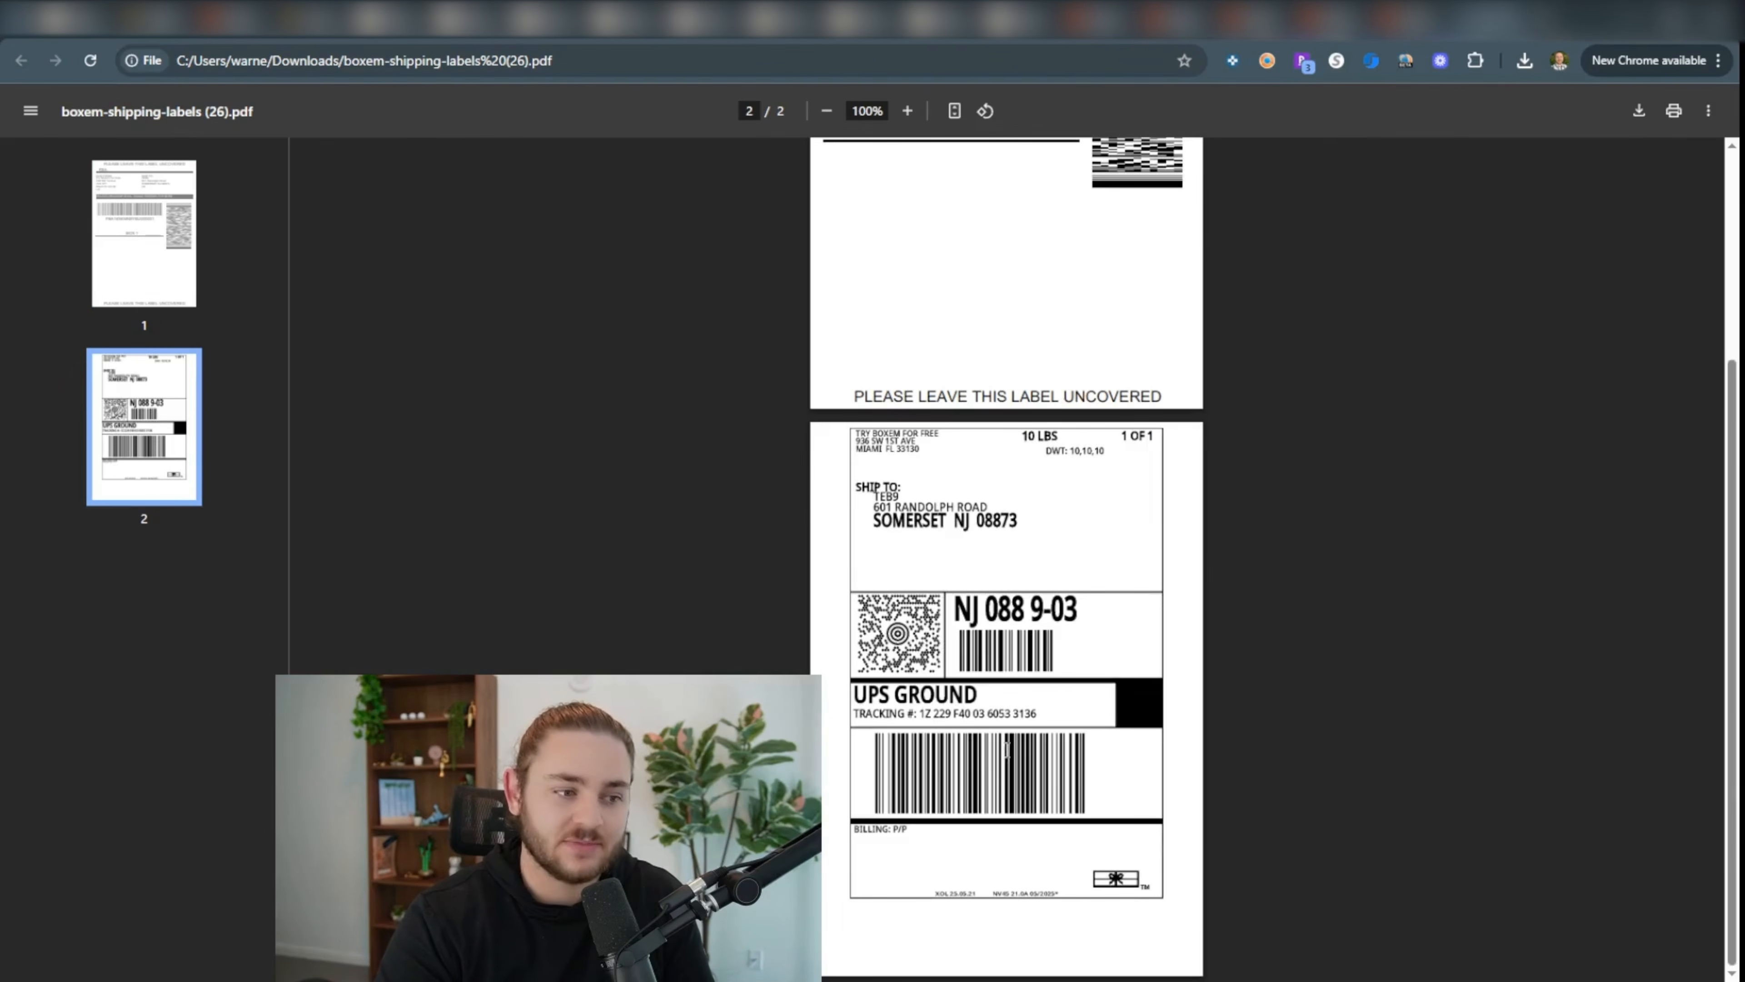